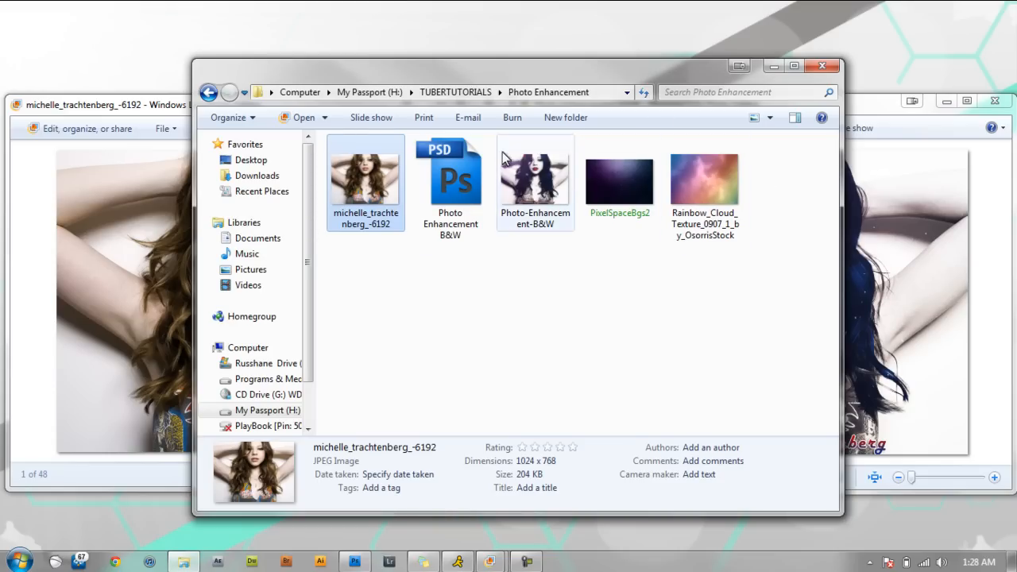
Clear the desktop by putting away the photo preview windows and the Photo Enhancement folder window.
drag(687, 67, 666, 69)
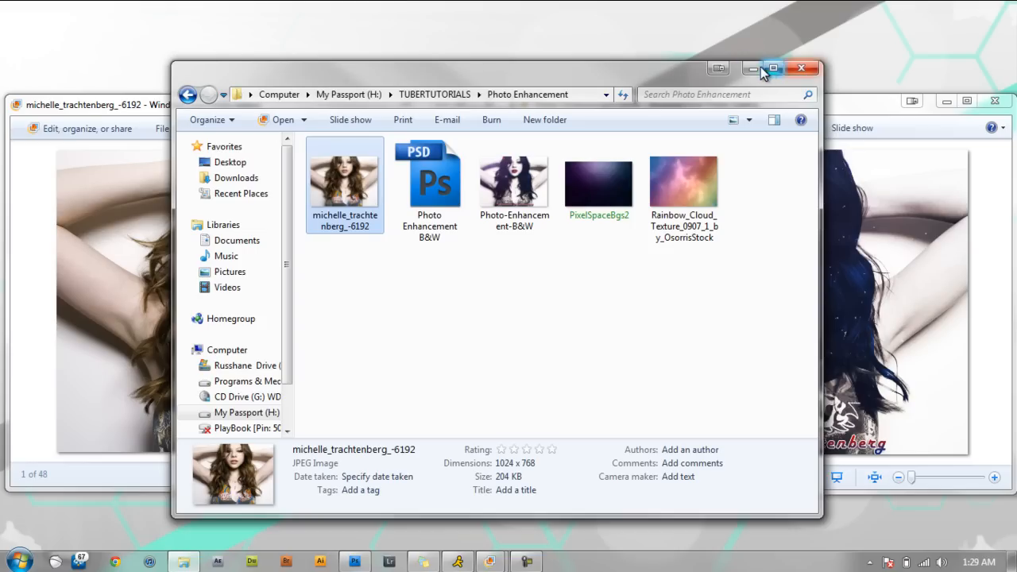
click(801, 68)
click(942, 101)
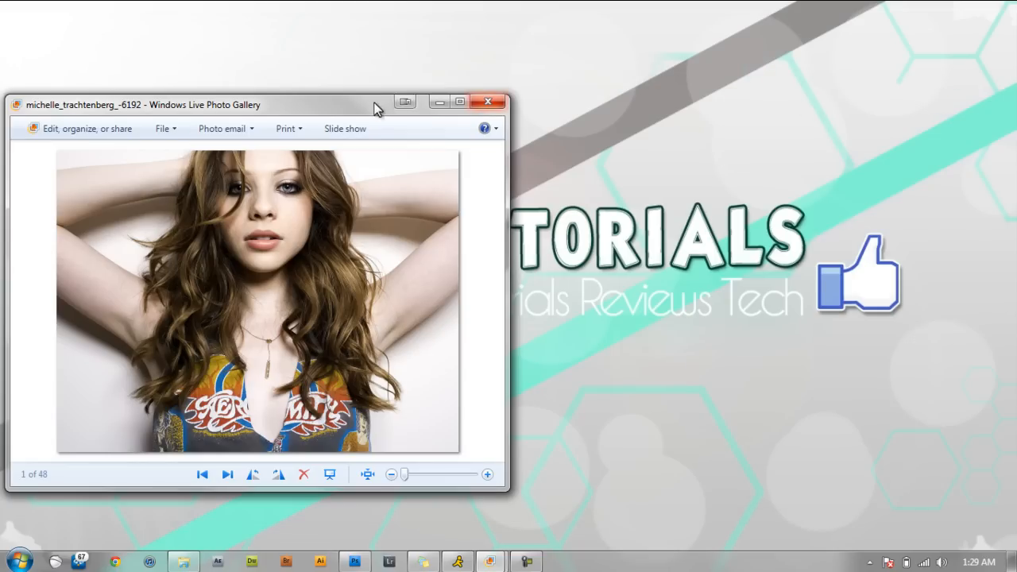
click(439, 102)
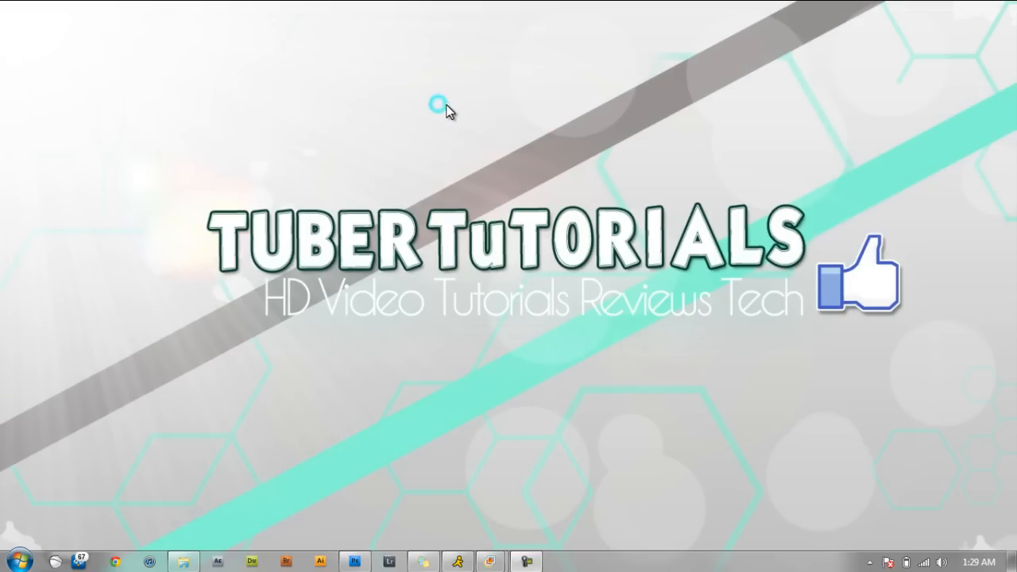
click(181, 562)
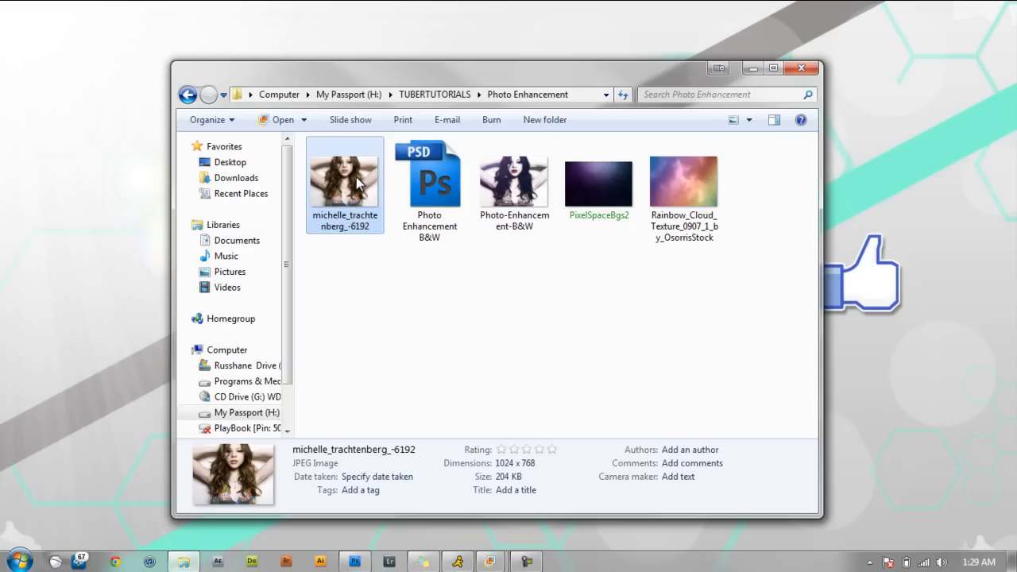
click(748, 72)
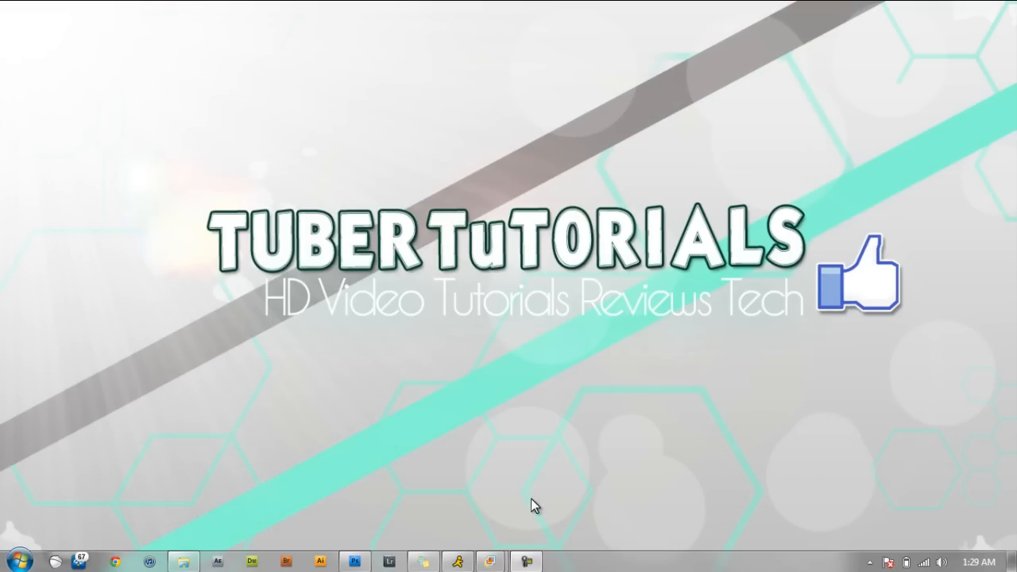
Switch to Photoshop, open michelle_trachtenberg_-6192 from the Photo Enhancement folder, and convert its locked Background into the regular layer Layer 0.
click(354, 562)
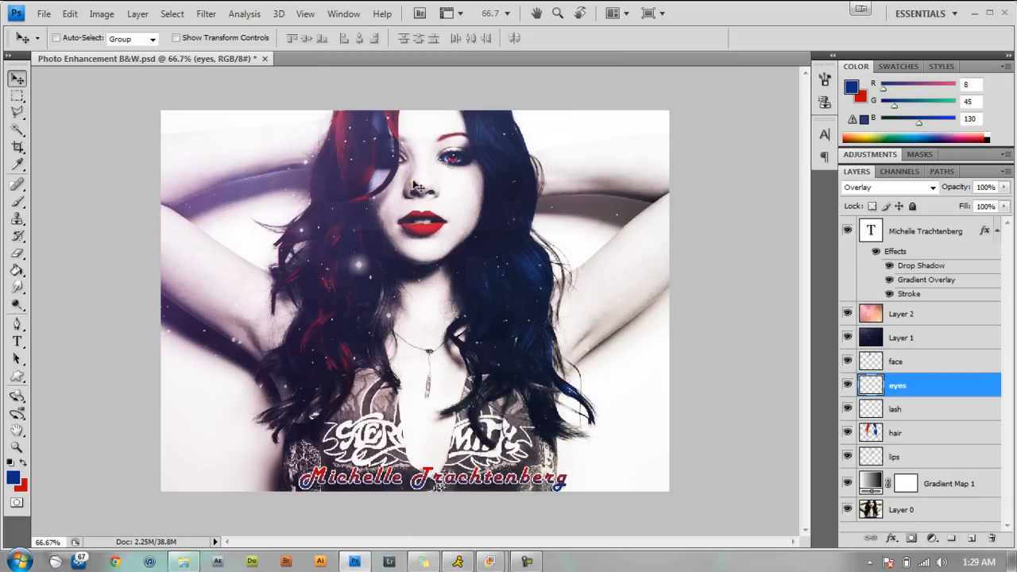
click(185, 562)
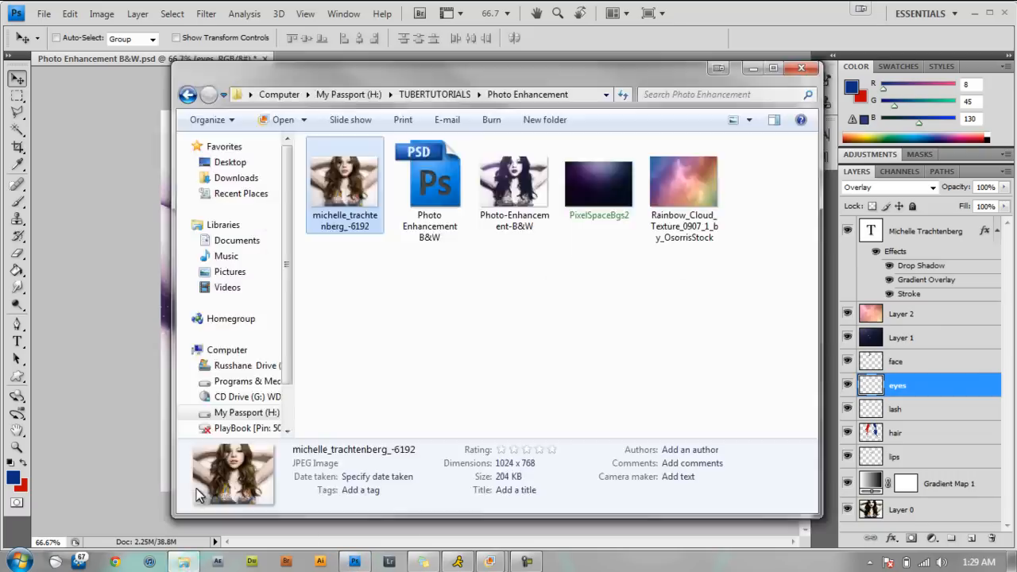
drag(365, 183, 131, 282)
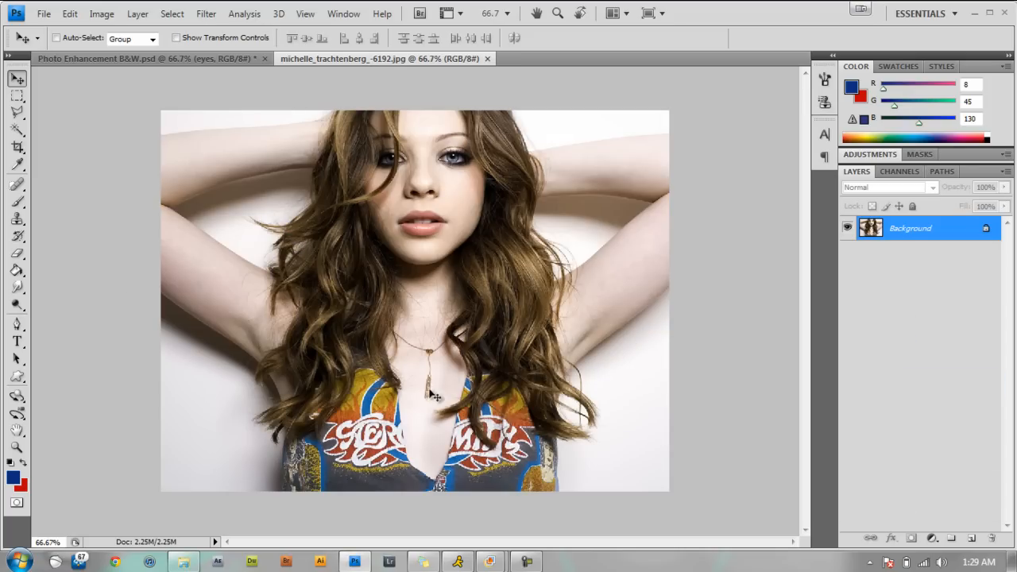
double_click(934, 230)
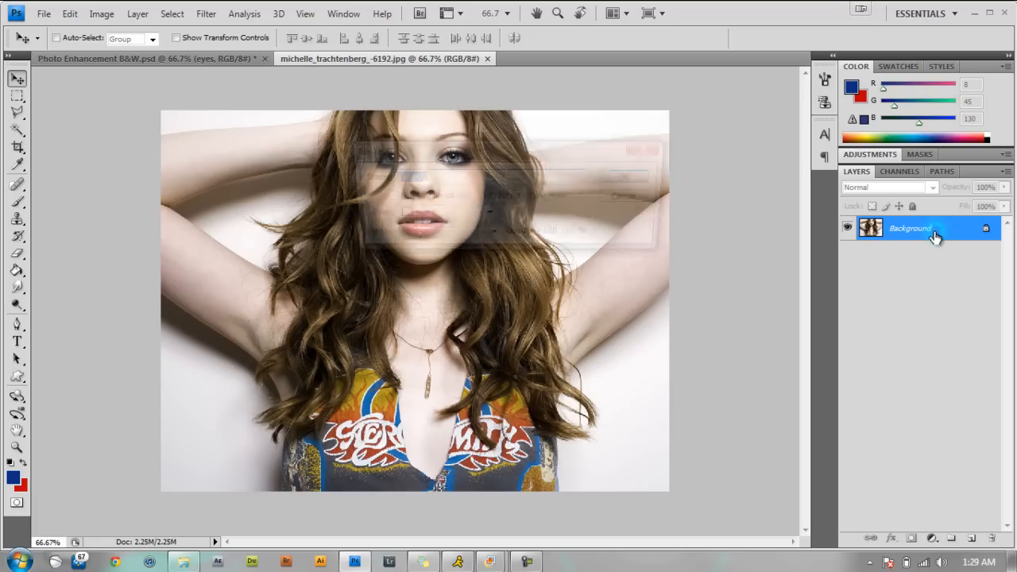
click(632, 178)
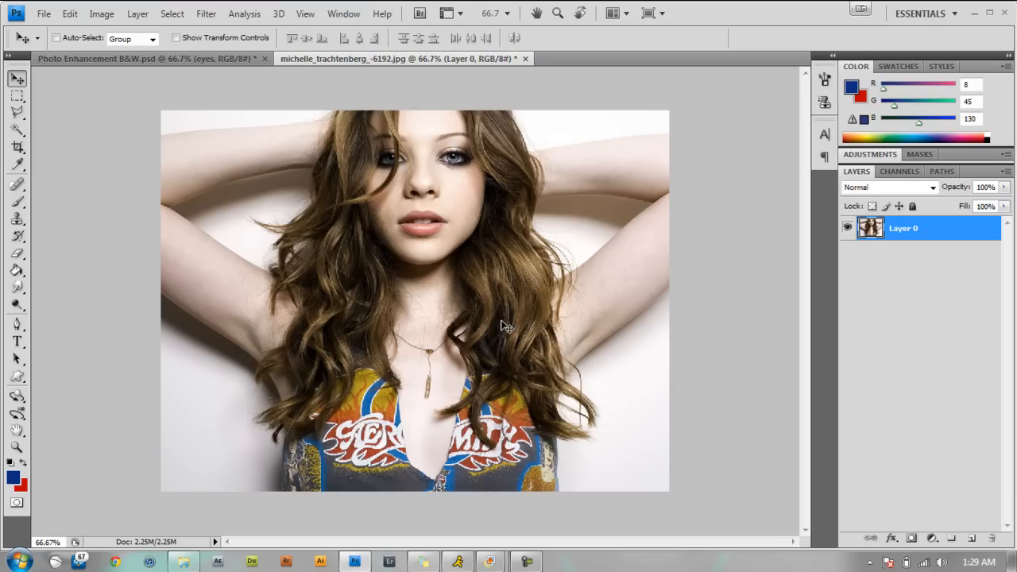
click(73, 15)
mouse_move(101, 21)
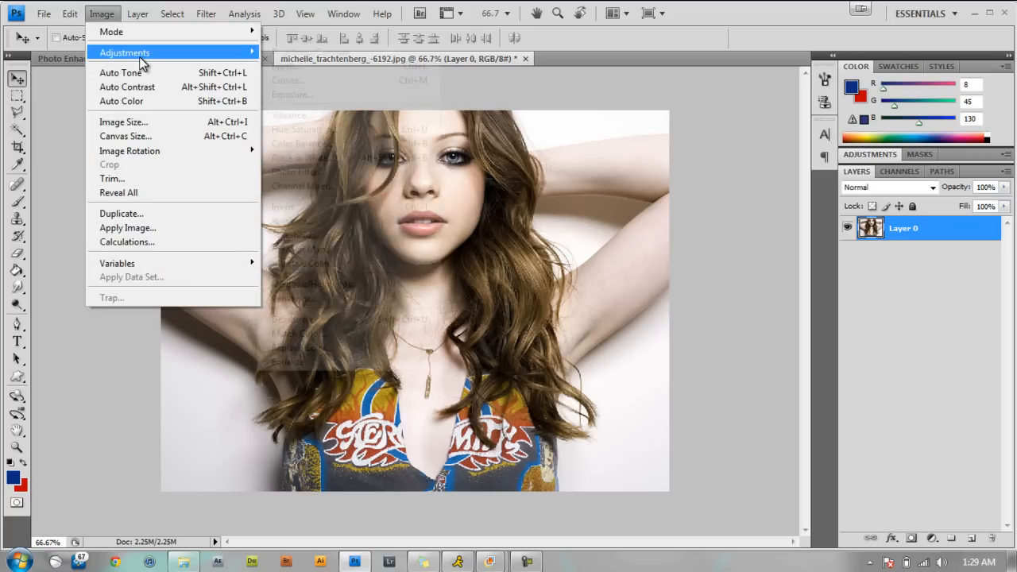
mouse_move(143, 56)
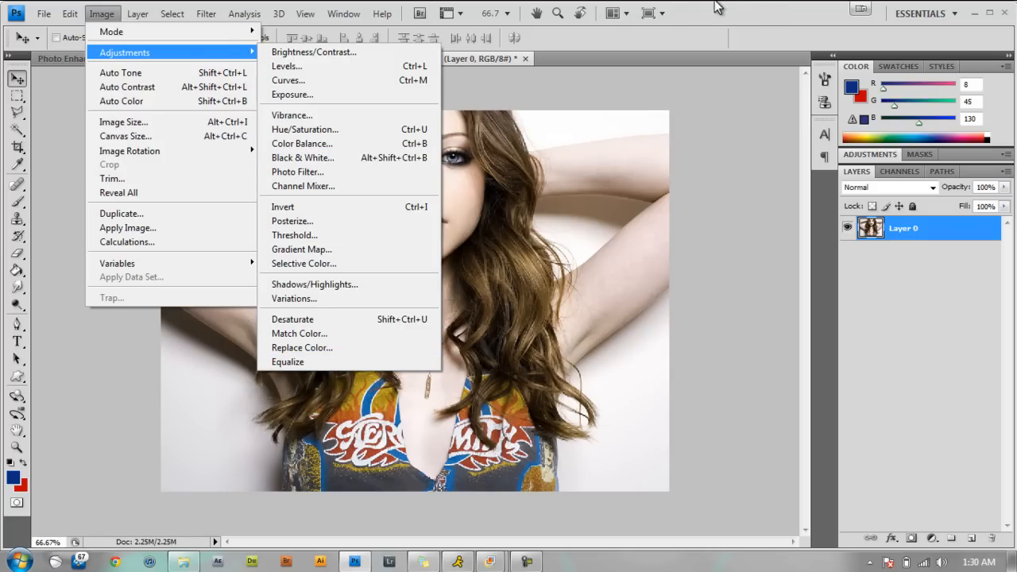
click(769, 3)
Add a Gradient Map adjustment layer above Layer 0, keeping Normal mode and 100% opacity.
click(139, 14)
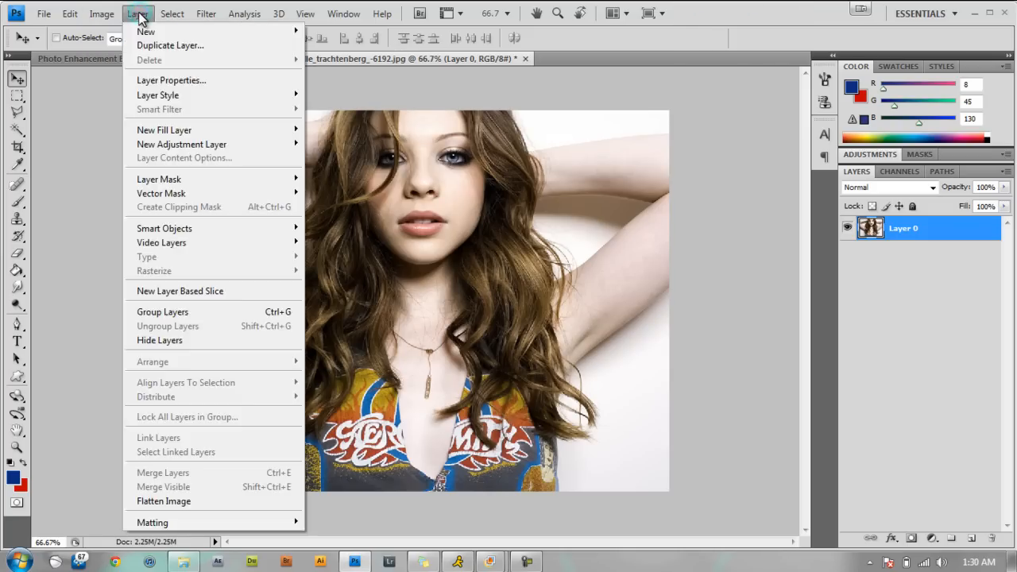
mouse_move(206, 138)
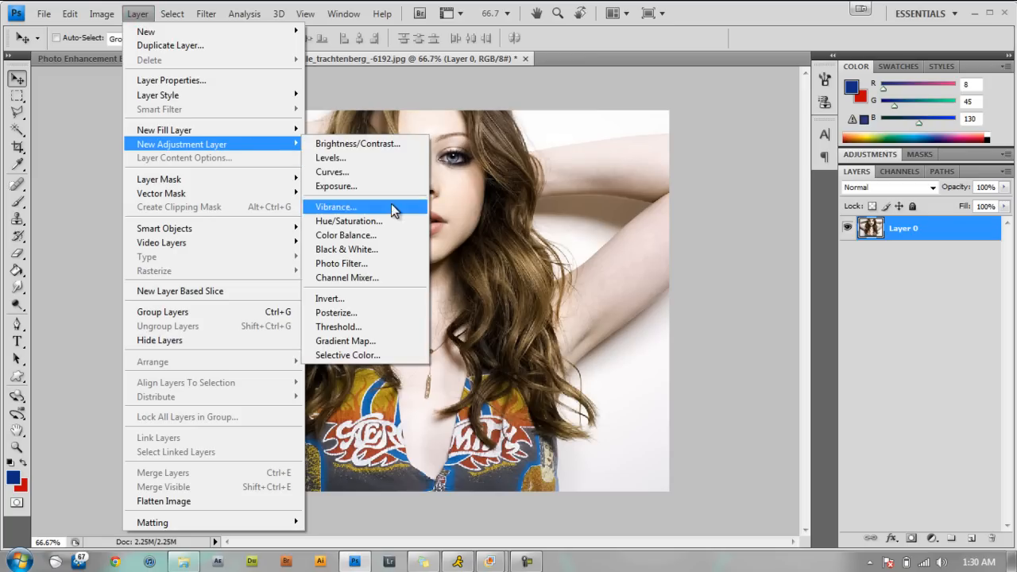
click(347, 342)
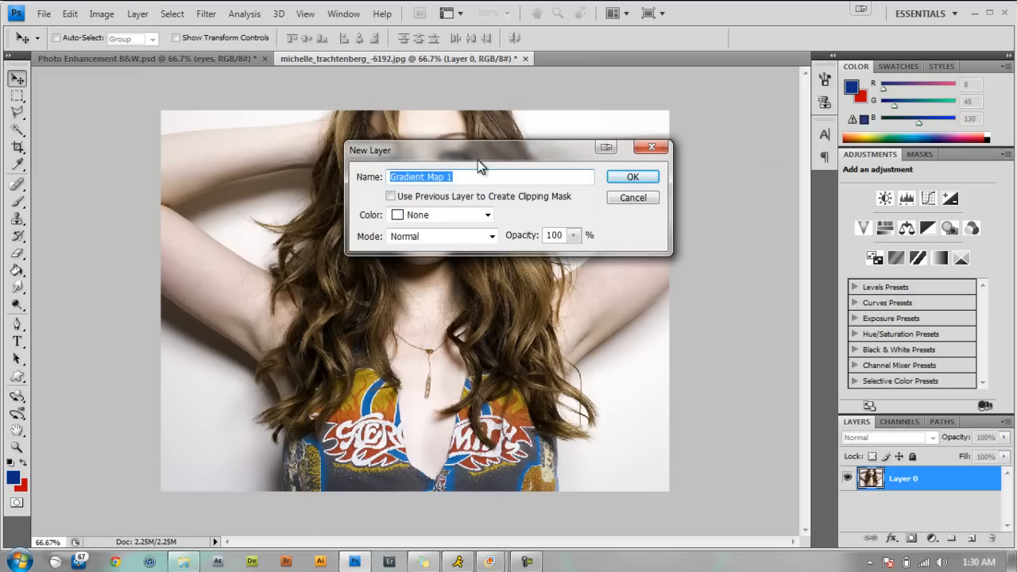
click(633, 178)
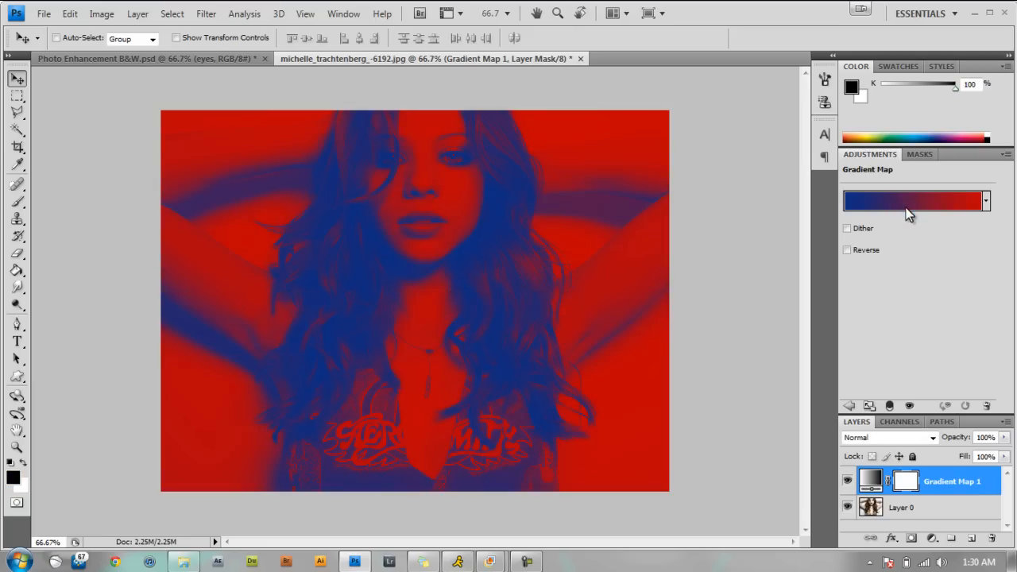
Set the starting color stop of the gradient map's gradient to black (000000).
click(907, 208)
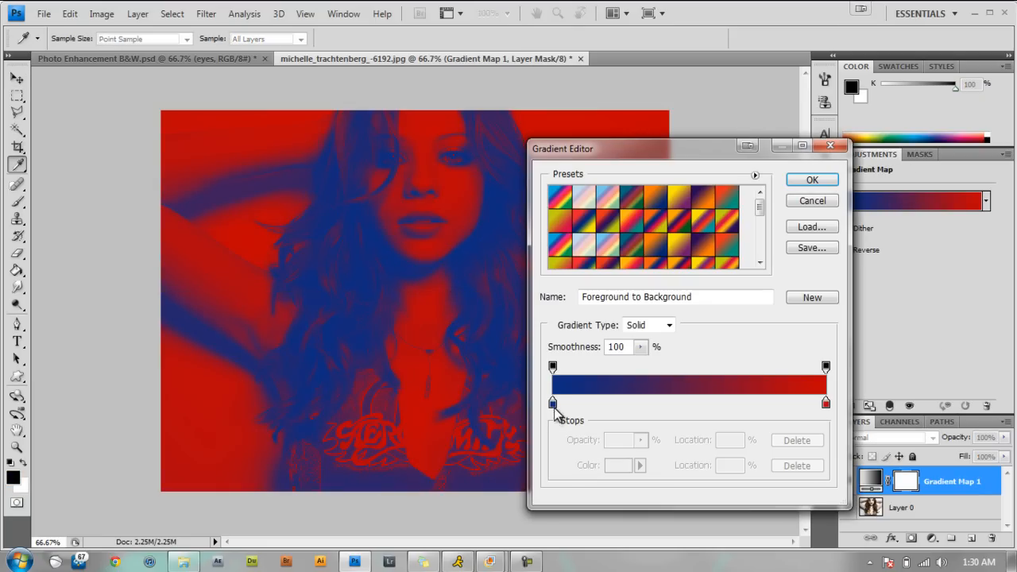
click(553, 403)
double_click(553, 404)
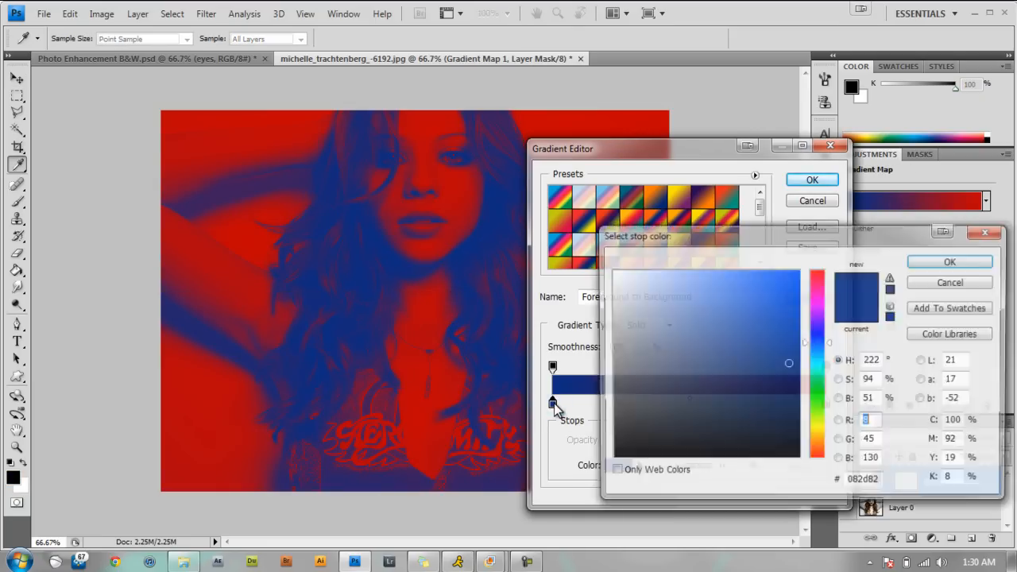
drag(685, 386, 609, 472)
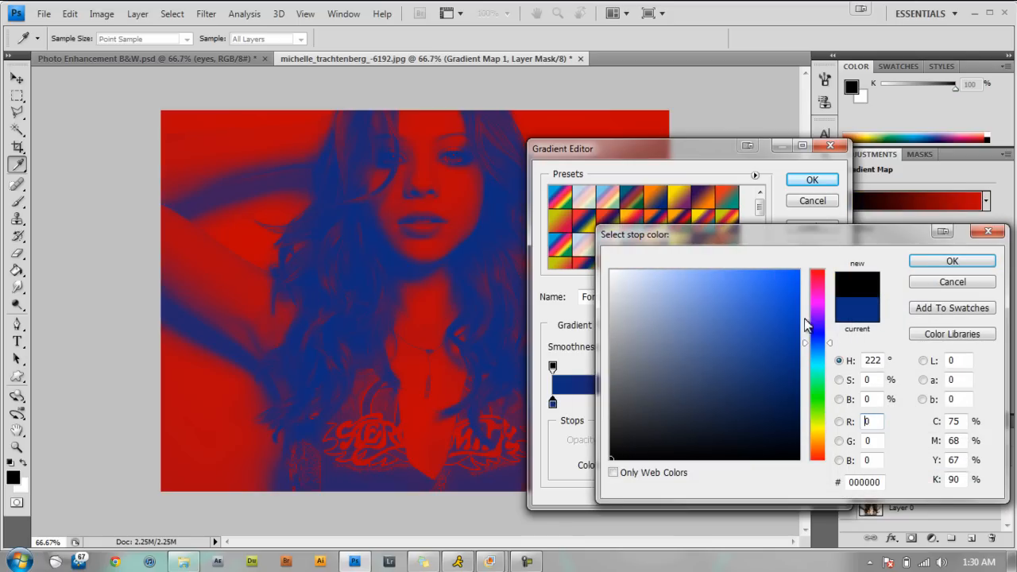
click(922, 258)
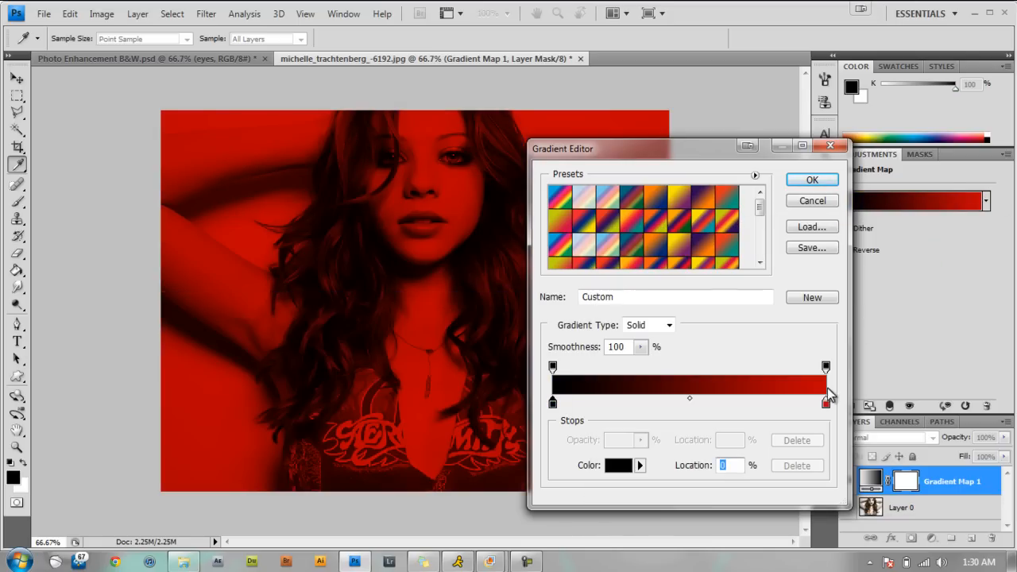
Set the ending color stop of the gradient to white and apply the edited gradient to the map.
click(826, 402)
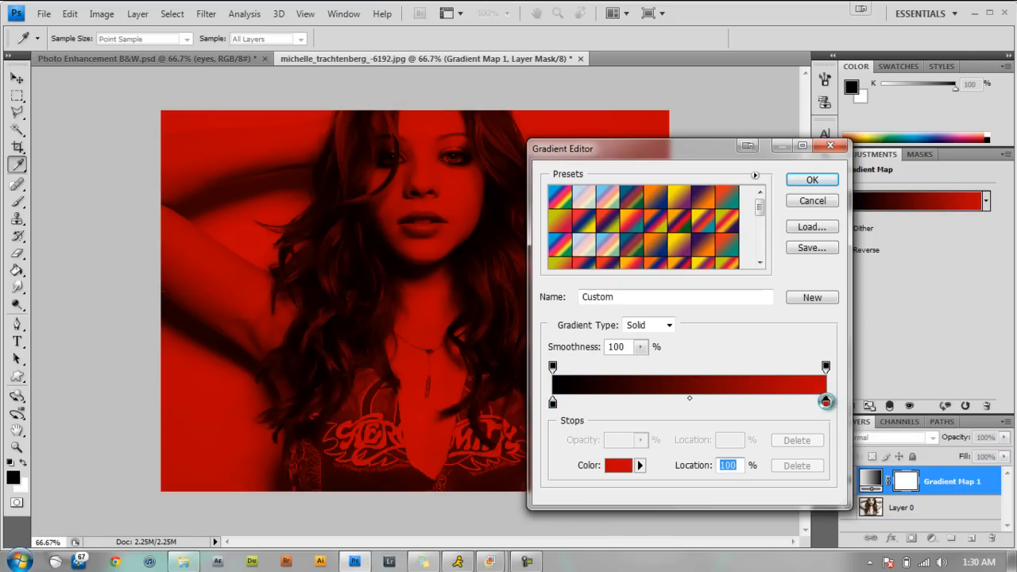
double_click(826, 402)
drag(757, 376, 593, 263)
click(968, 265)
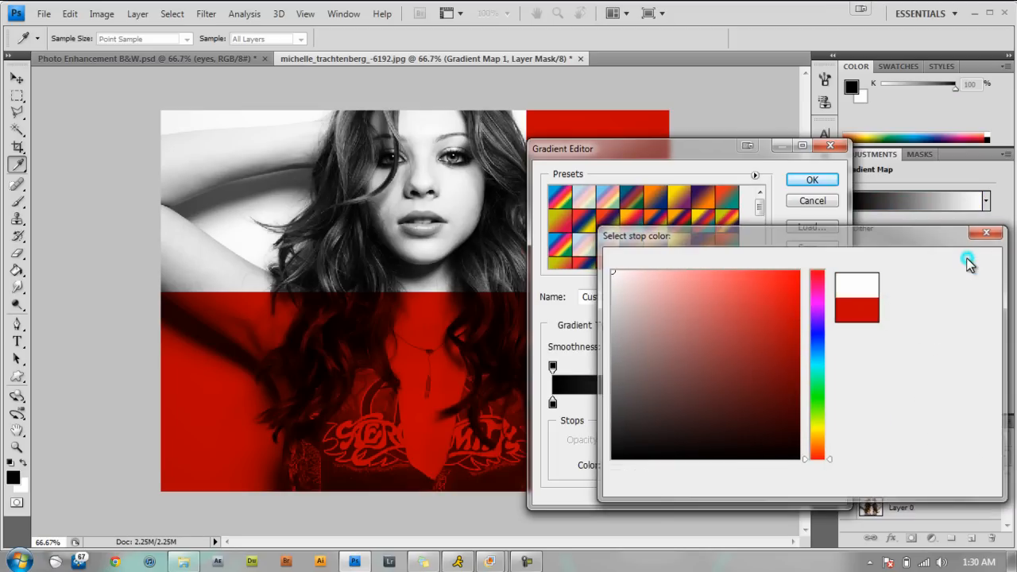
click(812, 180)
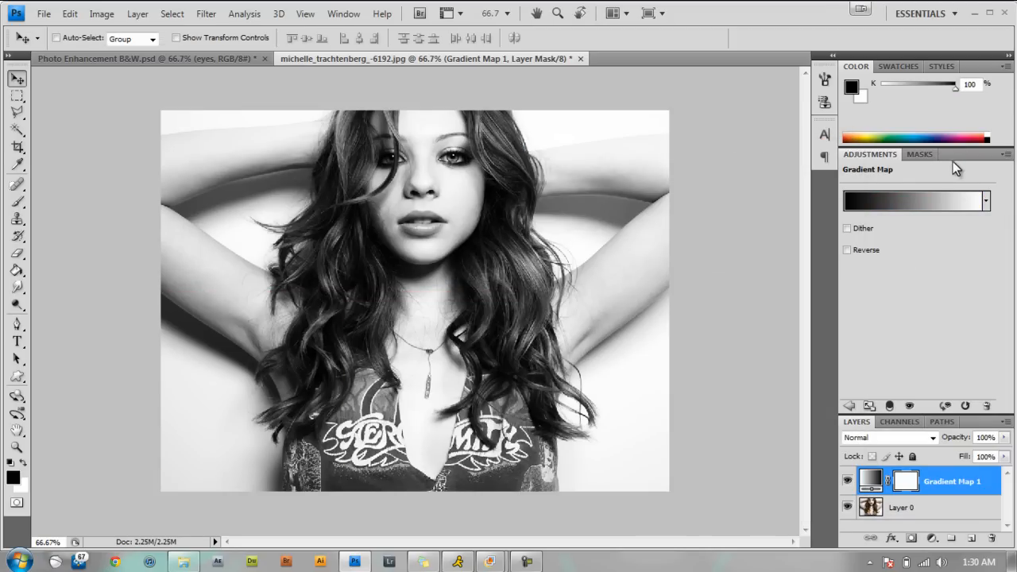
Apply a Brightness/Contrast adjustment to Layer 0 with brightness 6 and contrast 53.
double_click(954, 155)
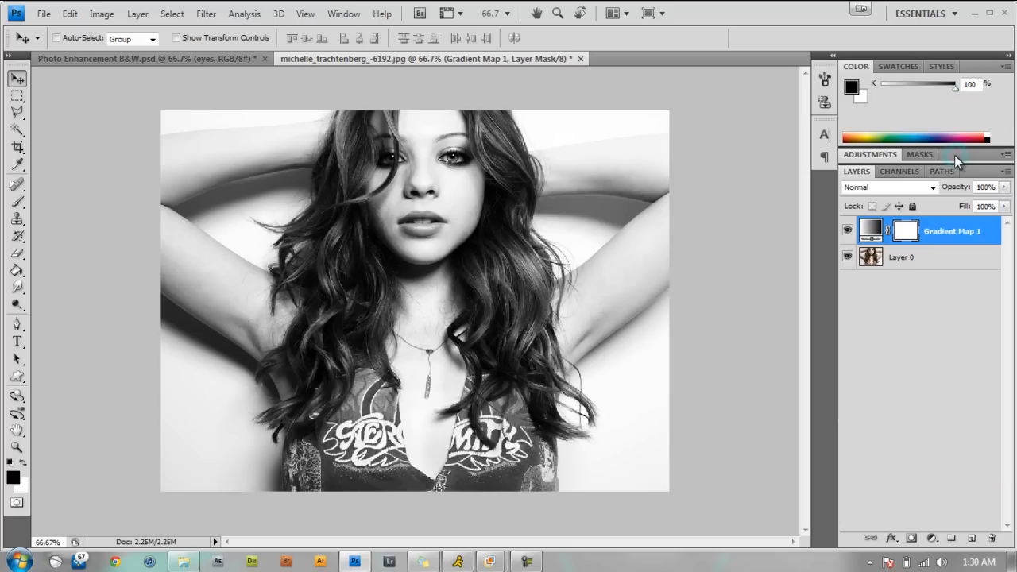
click(918, 262)
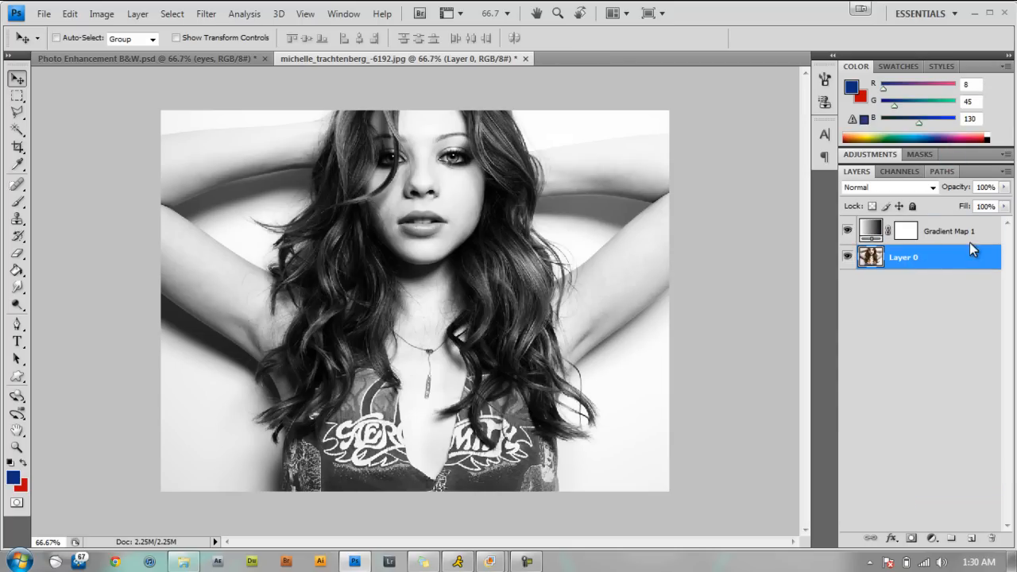
click(101, 15)
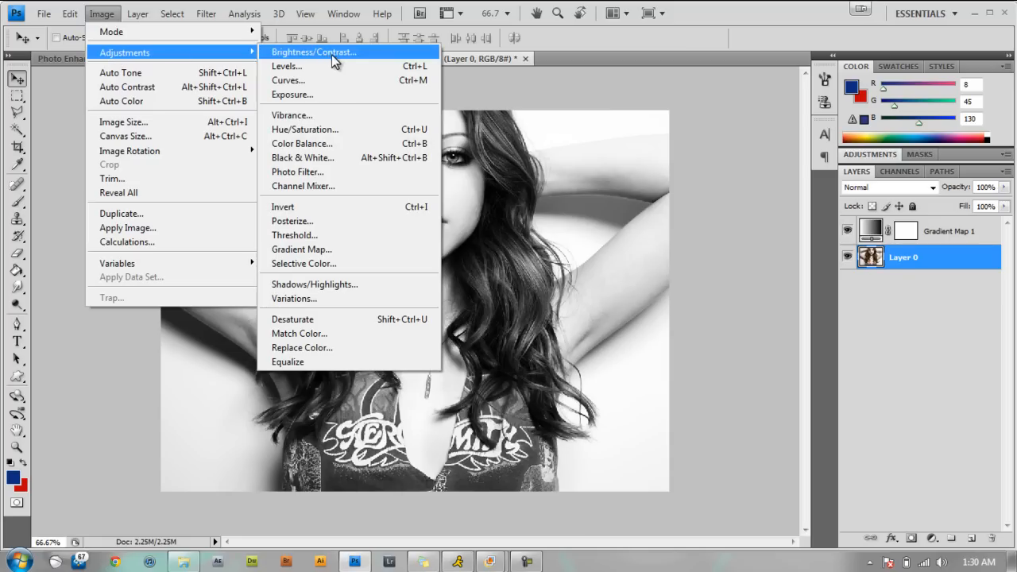
click(331, 53)
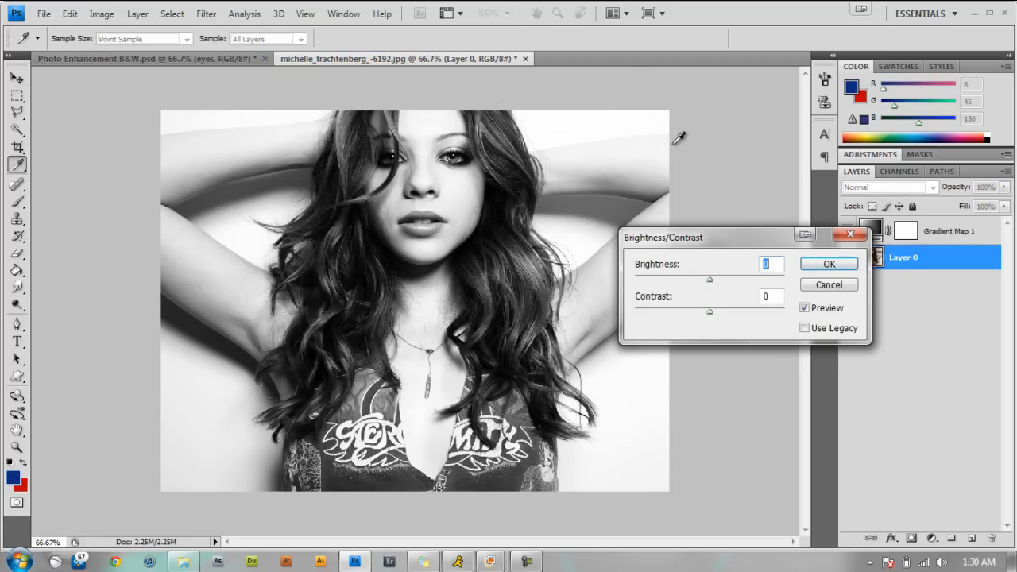
drag(710, 280, 749, 309)
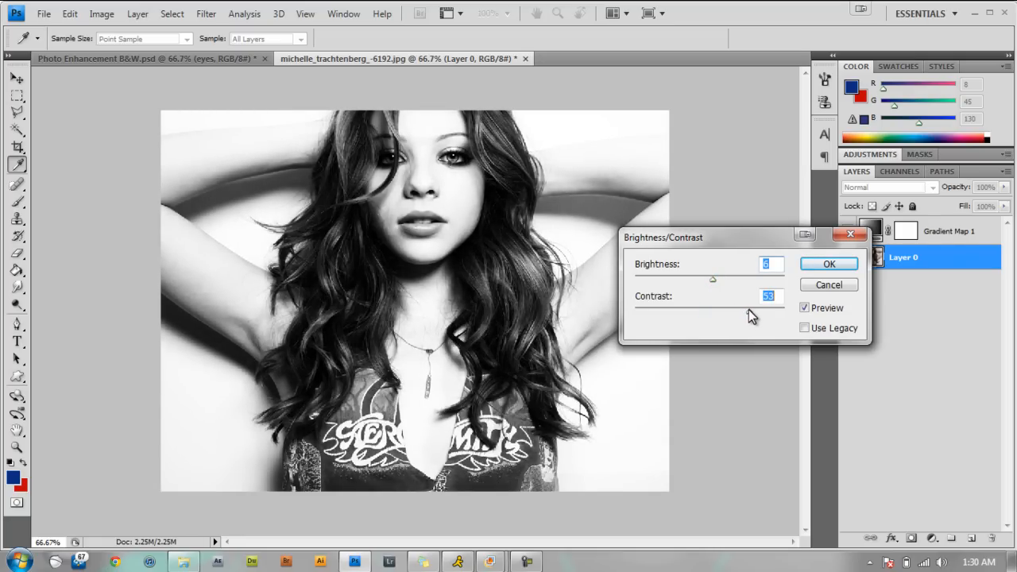
click(820, 265)
key(v)
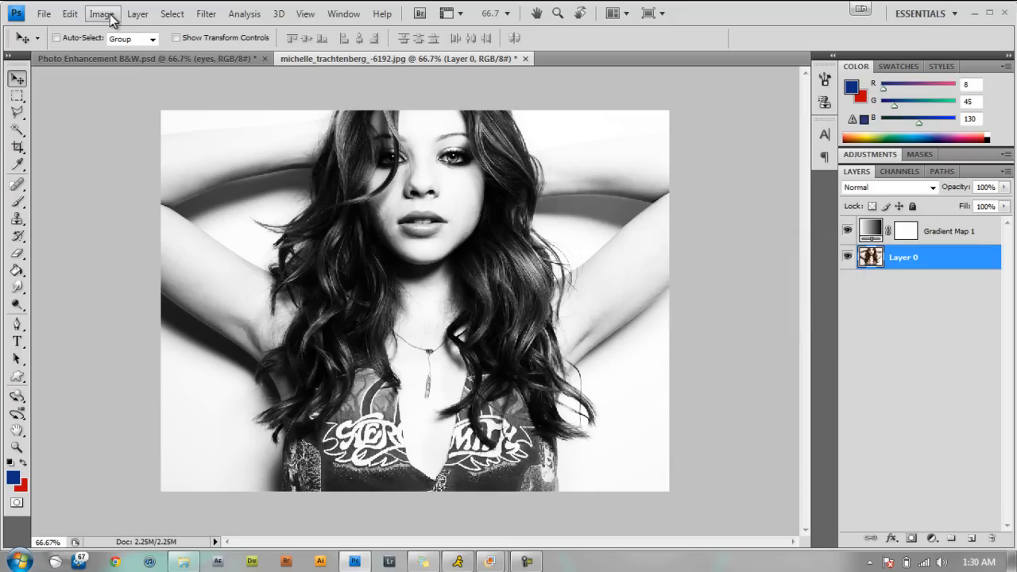
Apply a Levels adjustment to Layer 0 with black input 18 and midtone 1.04 on the RGB channel.
click(102, 14)
mouse_move(126, 59)
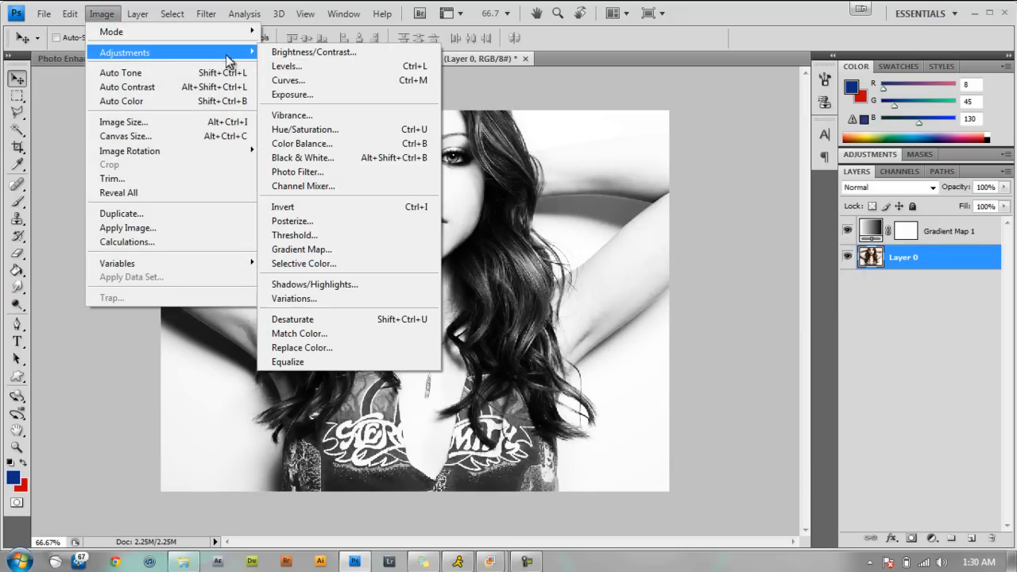
click(318, 68)
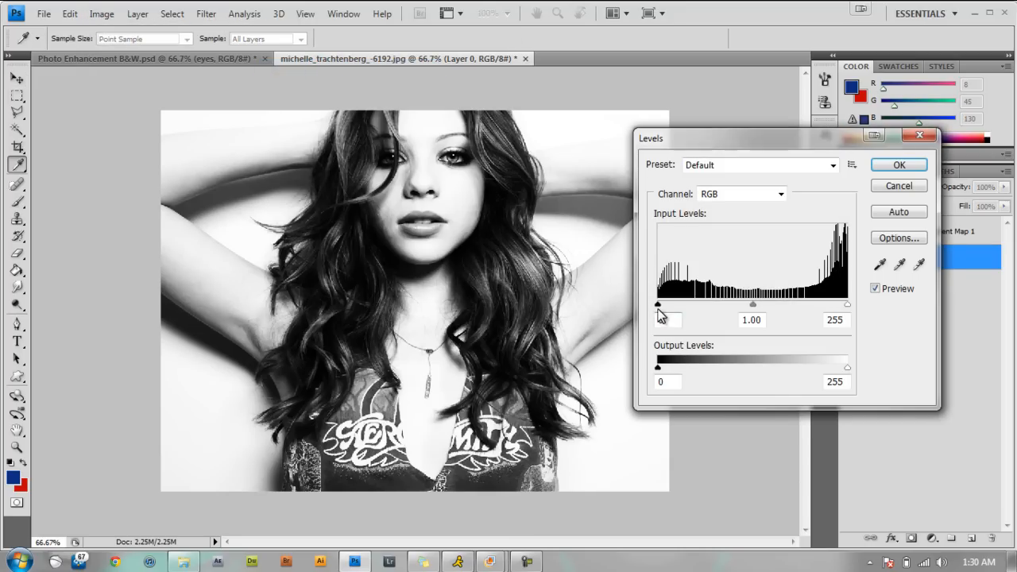
drag(659, 307, 668, 308)
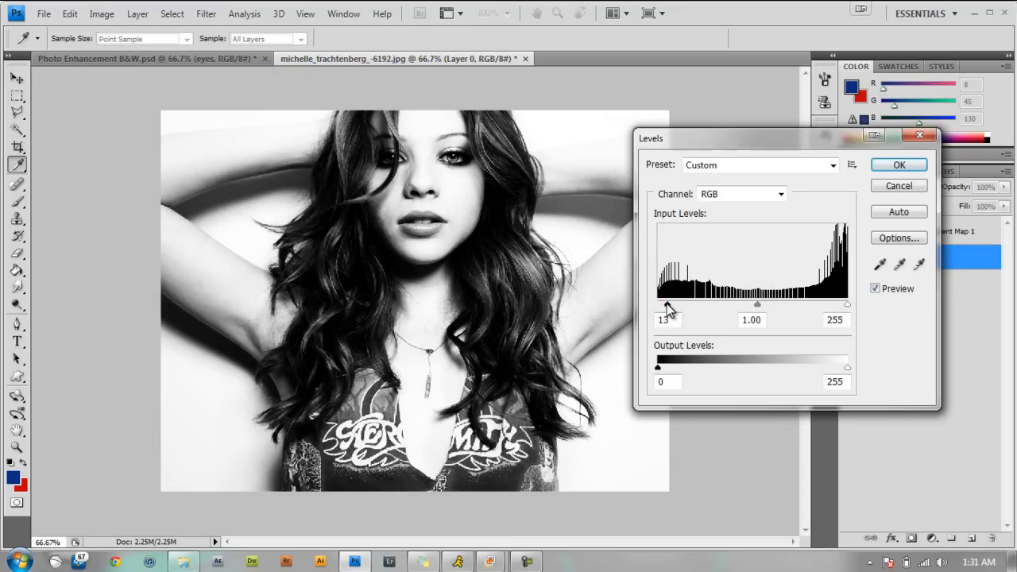
drag(670, 303, 672, 305)
drag(757, 304, 756, 305)
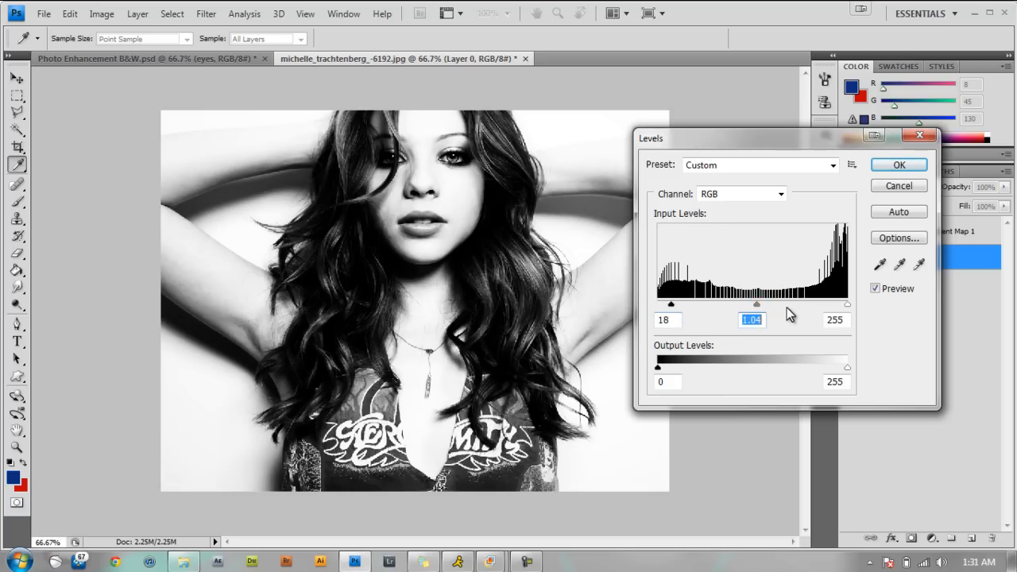
click(898, 164)
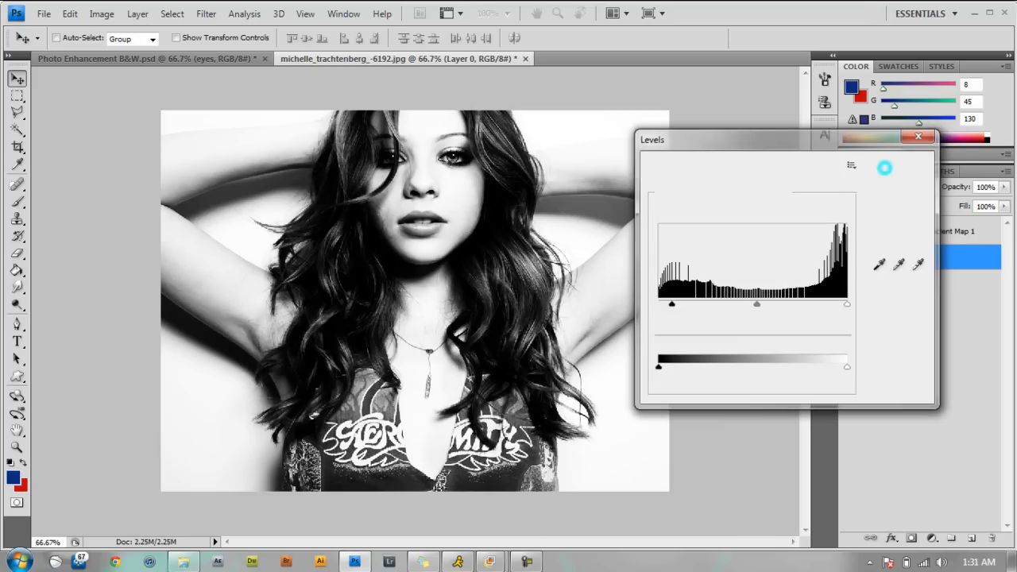
Start a Curves adjustment on Layer 0 with a slight S-curve on the RGB channel, its upper point at input 194, output 202.
click(108, 18)
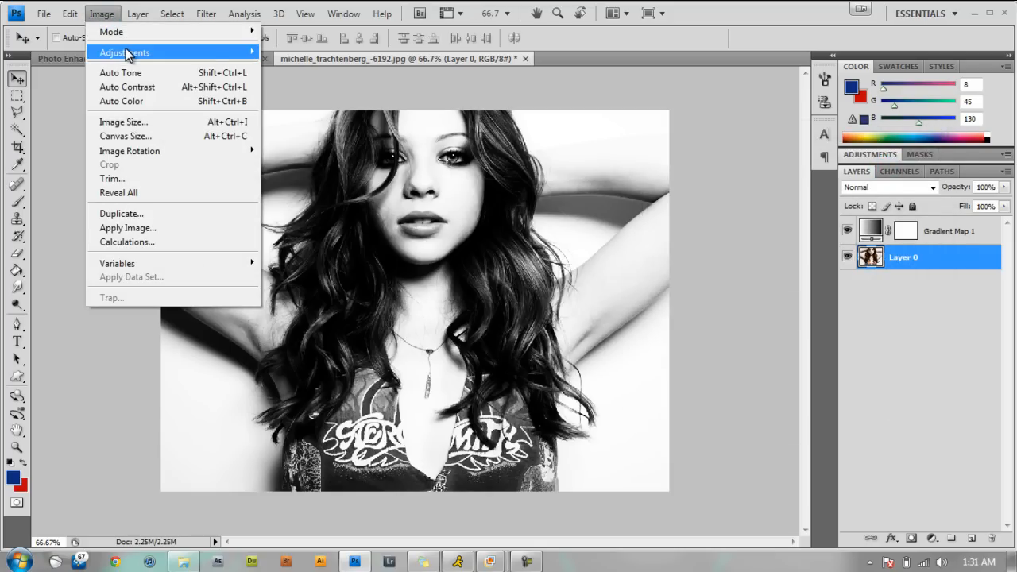
mouse_move(124, 52)
click(310, 83)
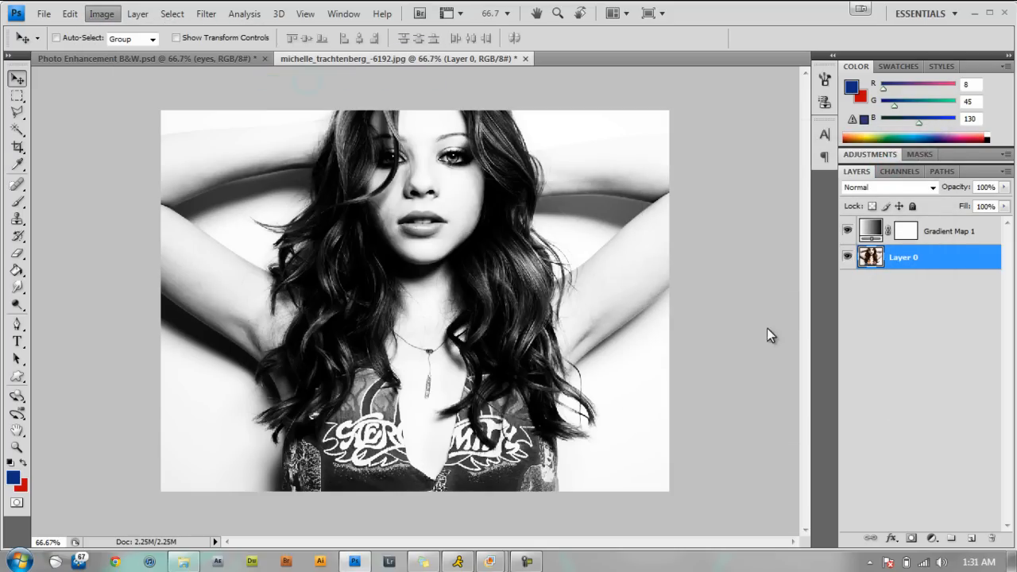
mouse_move(627, 446)
mouse_down()
mouse_move(624, 459)
mouse_move(630, 450)
mouse_up()
drag(755, 332, 746, 321)
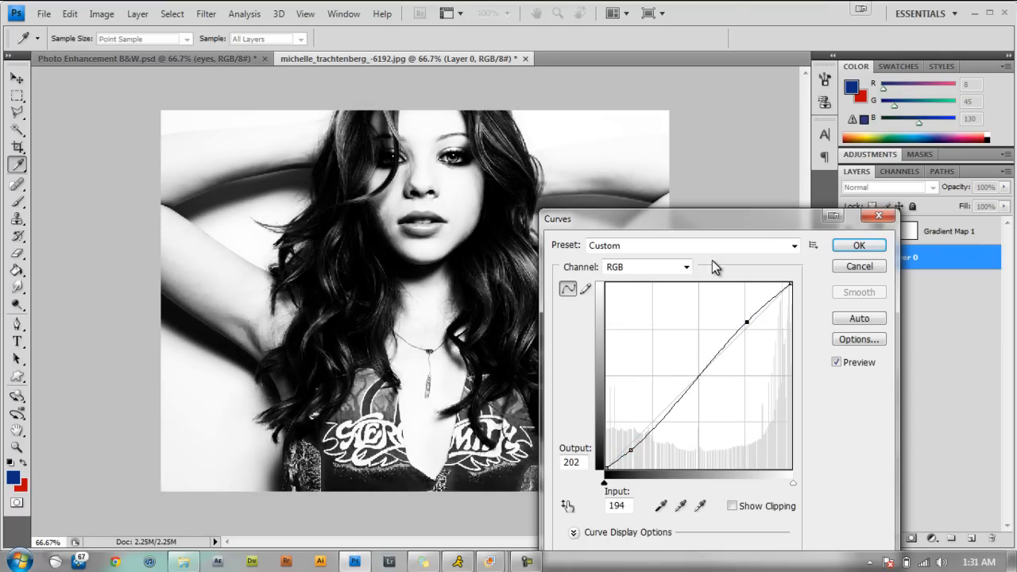
Bend the Red channel's curve slightly downward with a shadow point and an upper point at input 211, output 198.
click(686, 268)
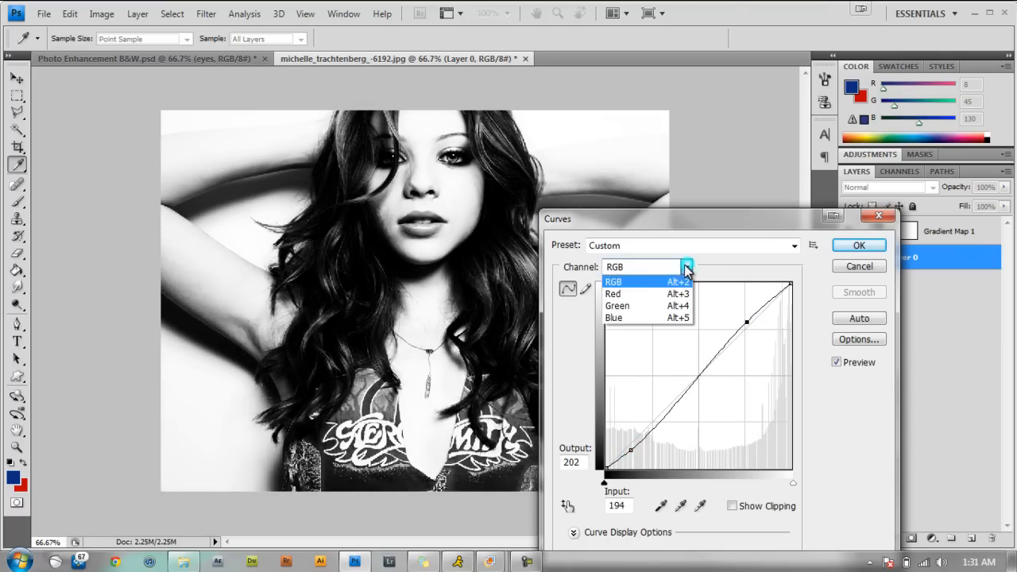
click(628, 294)
drag(631, 446, 634, 448)
click(755, 322)
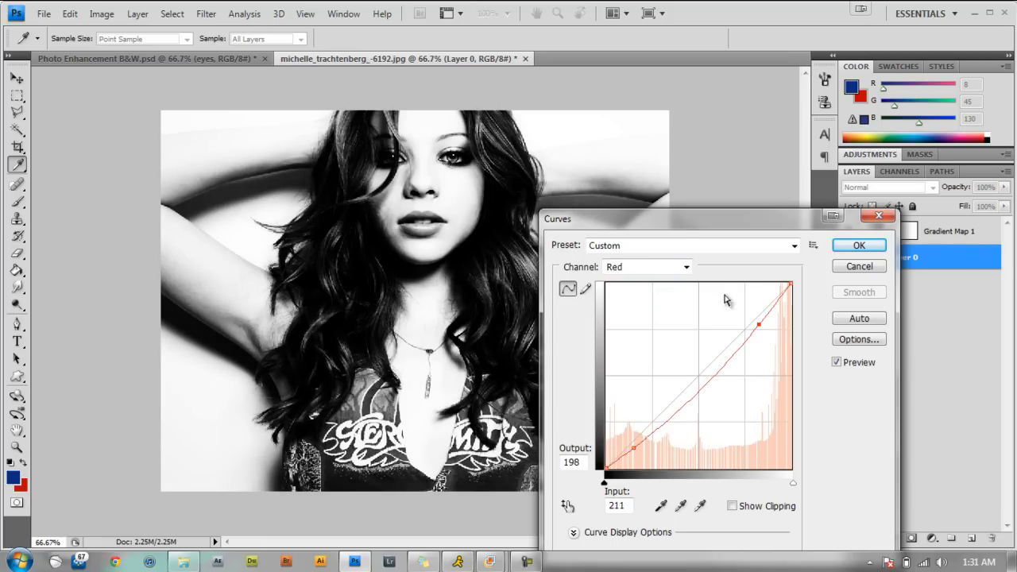
Shape the Blue channel's curve with points at input 25, output 36 and input 205, output 187, and apply Curves.
click(686, 267)
click(634, 320)
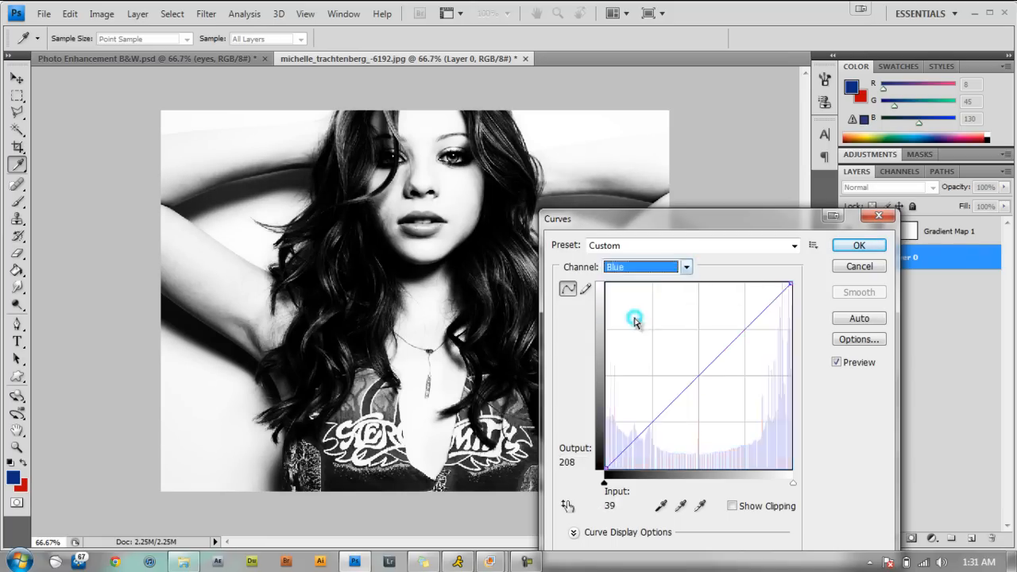
drag(628, 450, 624, 441)
drag(744, 322, 753, 333)
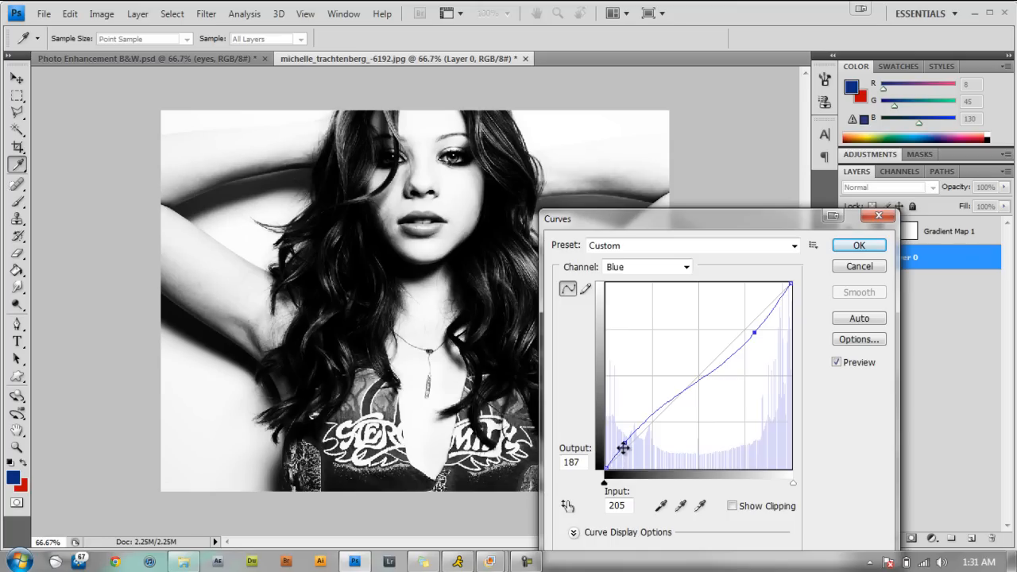
click(623, 444)
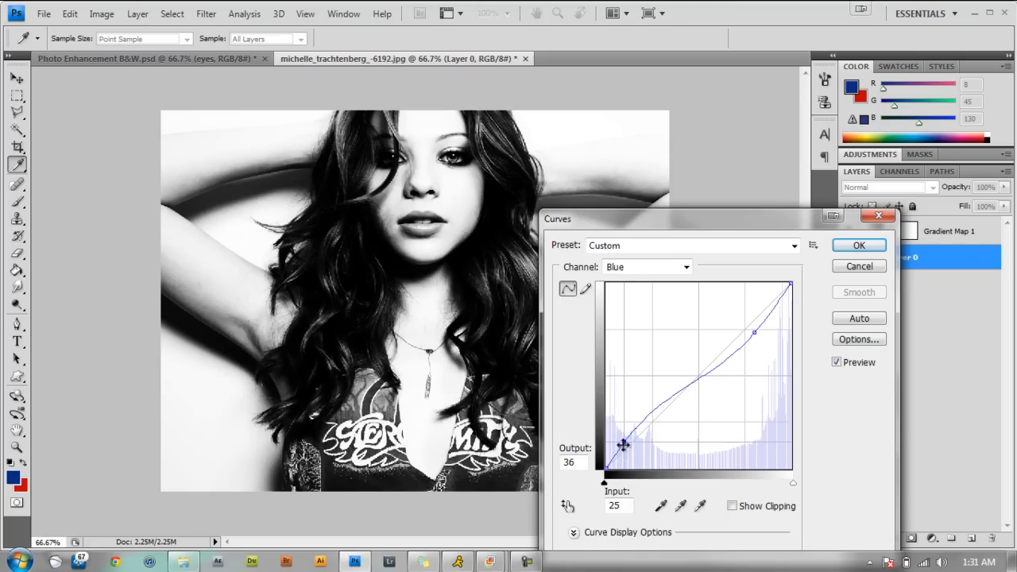
click(840, 251)
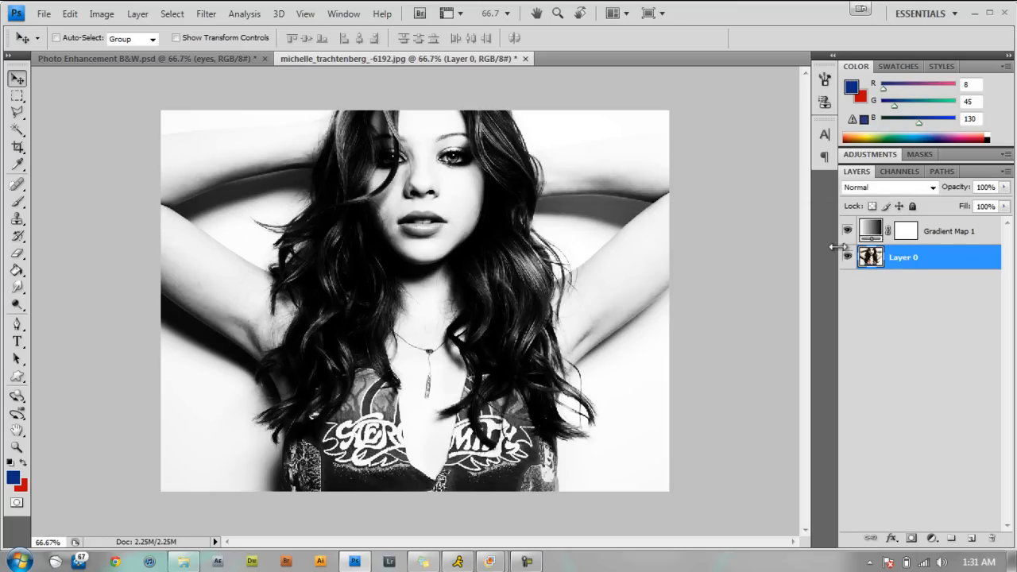
Compare the portrait with the finished Photo Enhancement B&W.psd version and select the portrait's Gradient Map 1 layer.
click(200, 59)
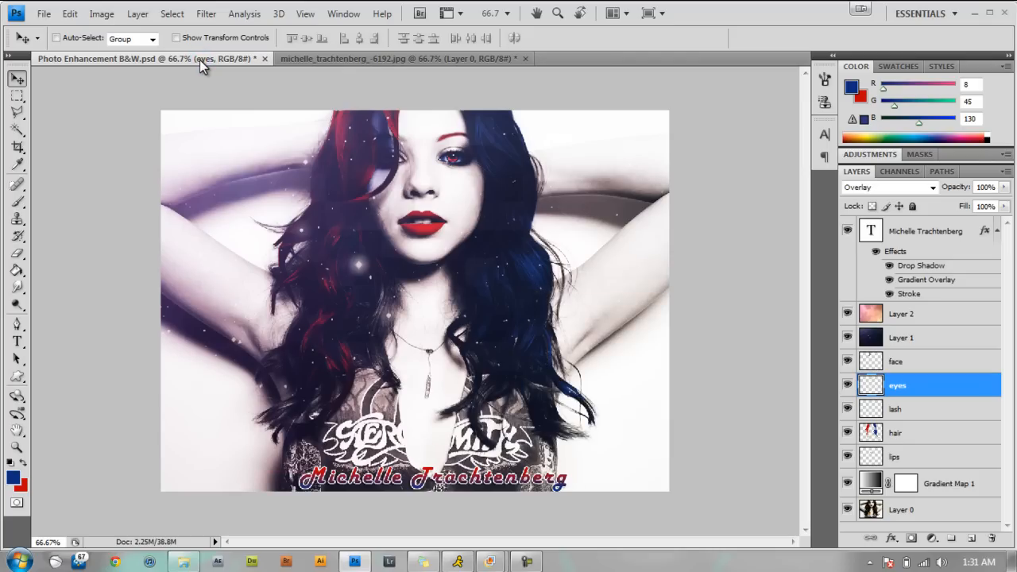
click(353, 62)
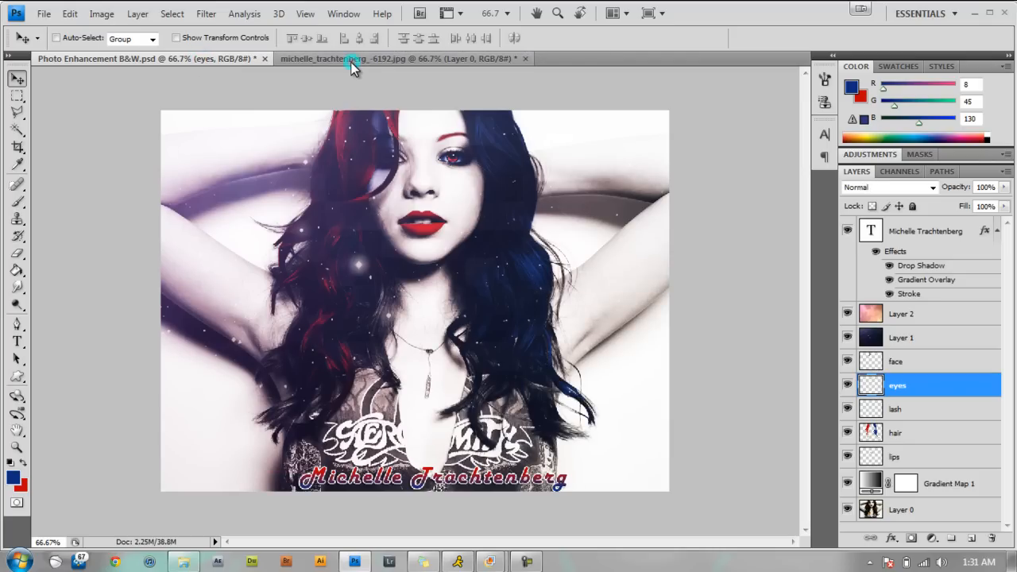
click(949, 240)
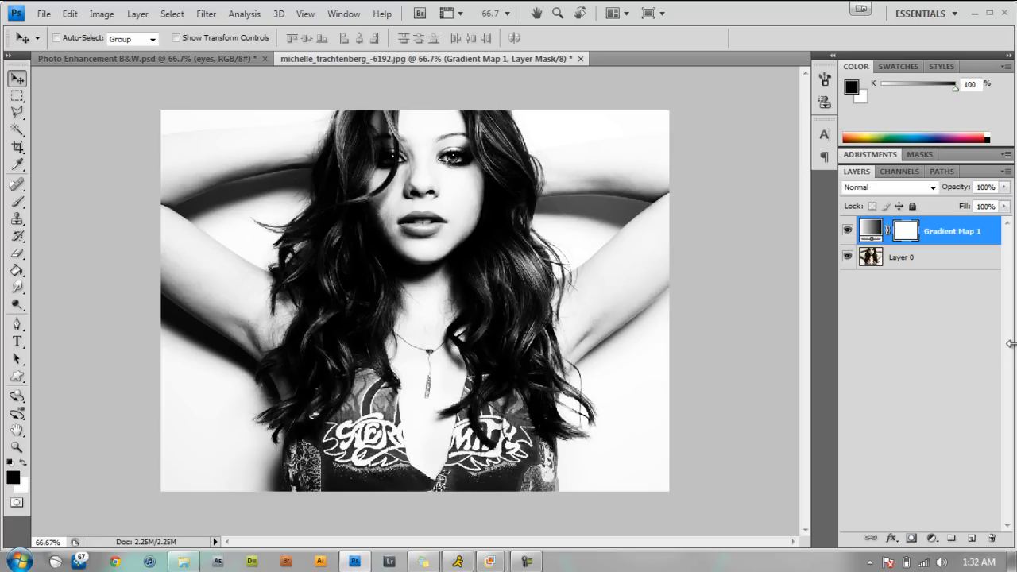
click(99, 58)
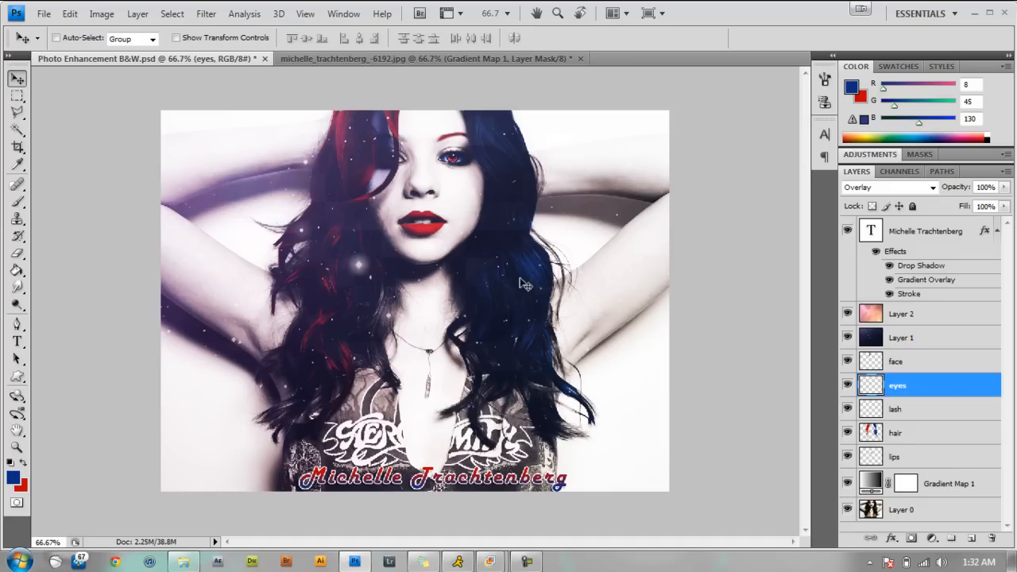
click(412, 60)
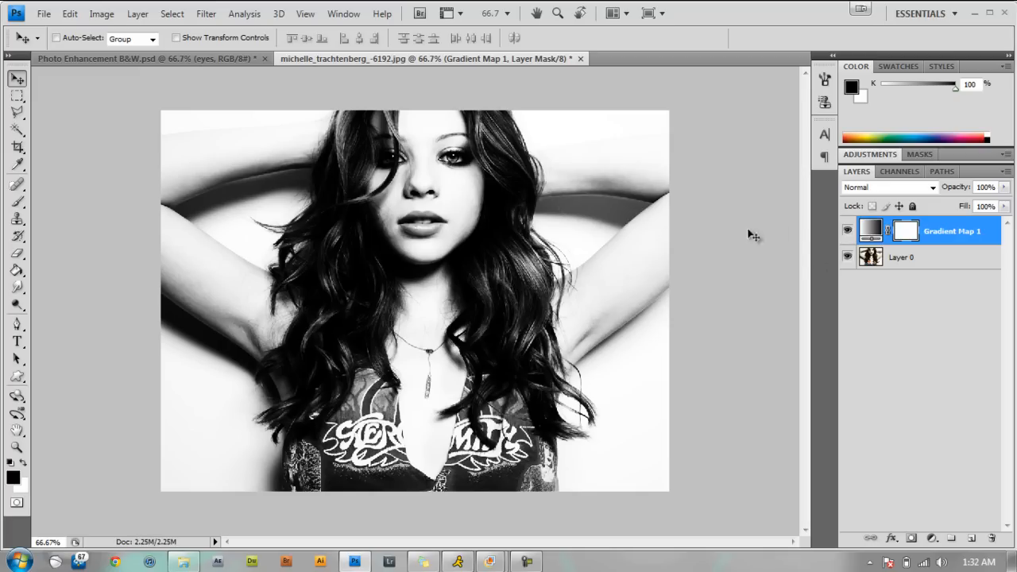
Add a new empty layer above Gradient Map 1 and name it eye.
click(971, 542)
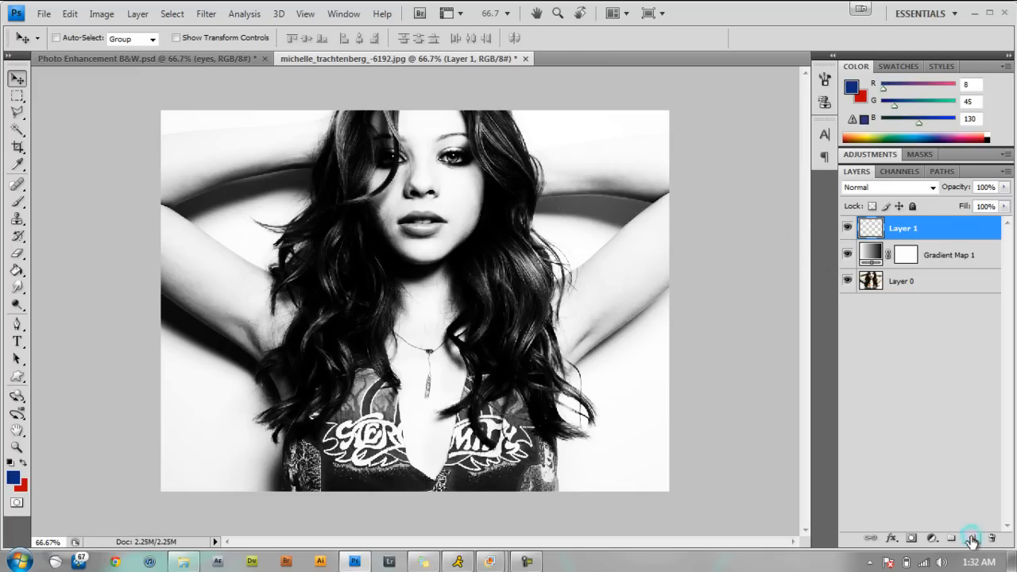
double_click(913, 232)
click(975, 259)
double_click(905, 229)
text(ey)
key(Return)
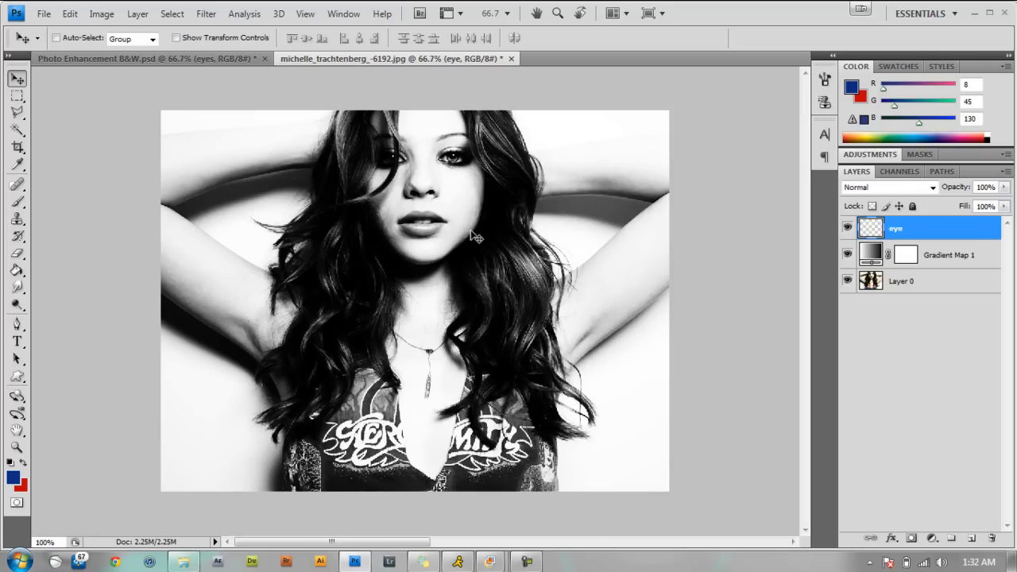
With the finished Photo Enhancement B&W.psd as reference, outline the portrait's fully visible eye with a closed Polygonal Lasso selection.
key(ctrl+plus)
key(ctrl+plus)
drag(804, 283, 805, 194)
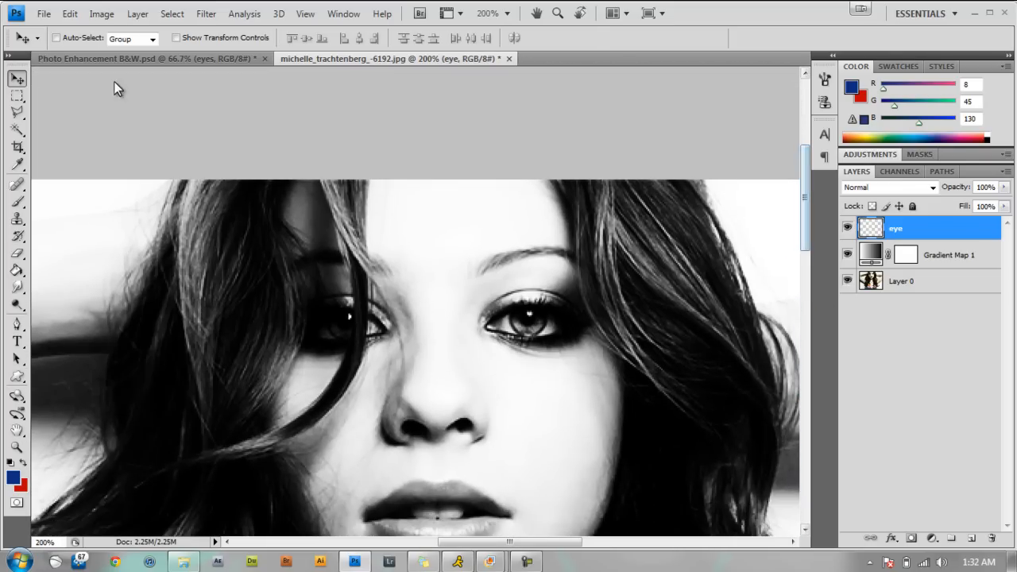
key(ctrl+Tab)
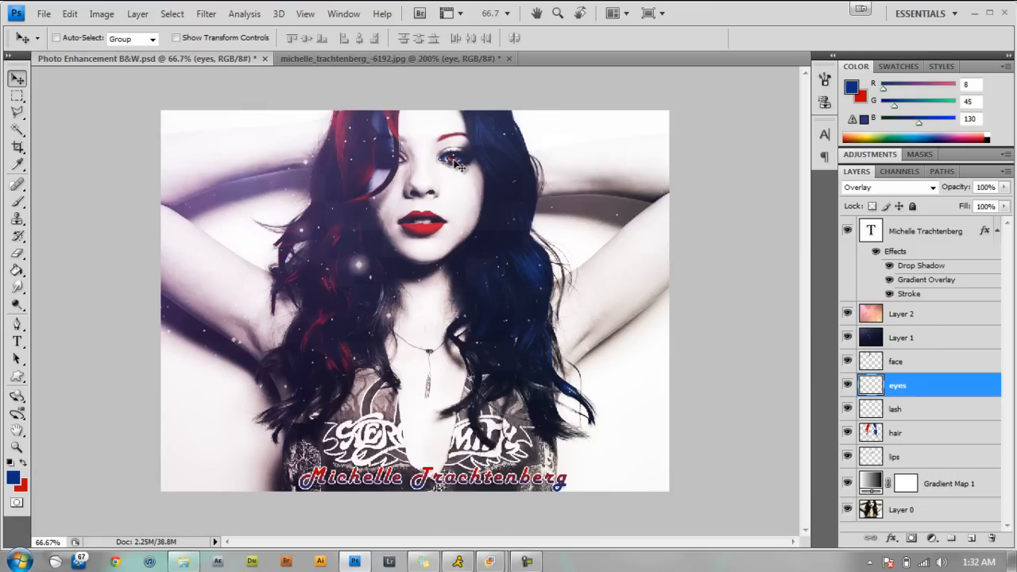
click(421, 62)
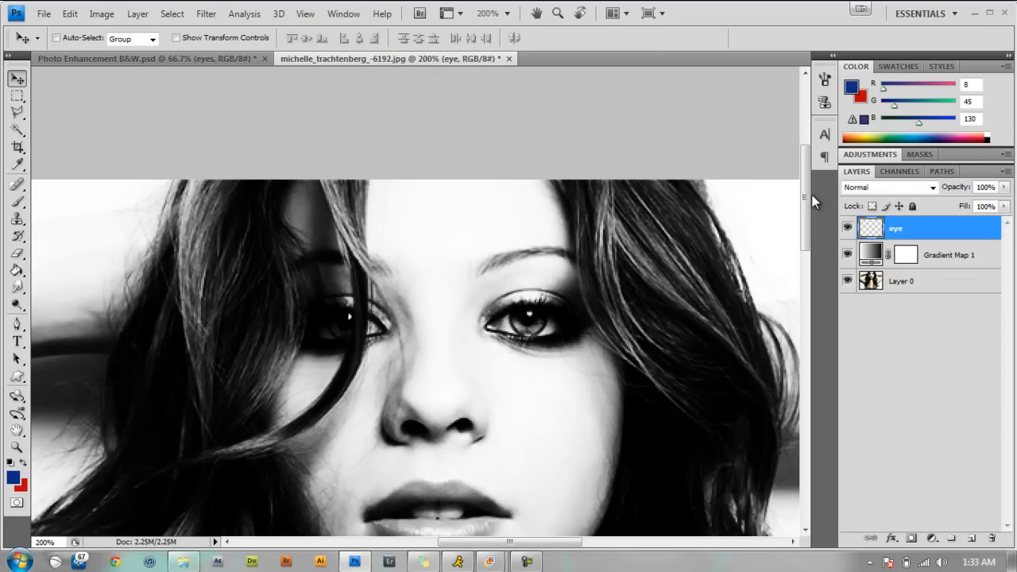
drag(805, 195, 804, 204)
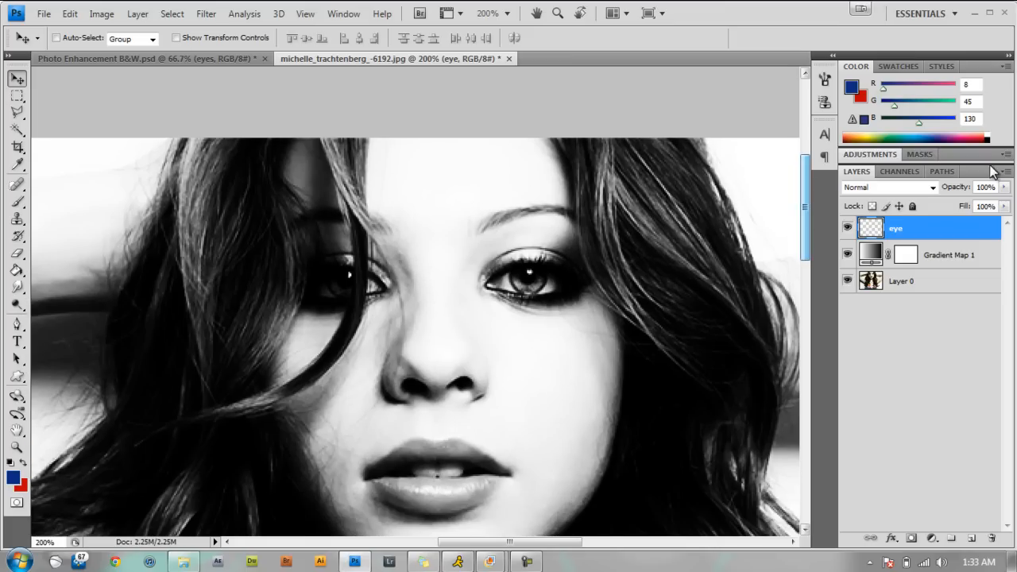
click(16, 114)
drag(16, 113, 94, 128)
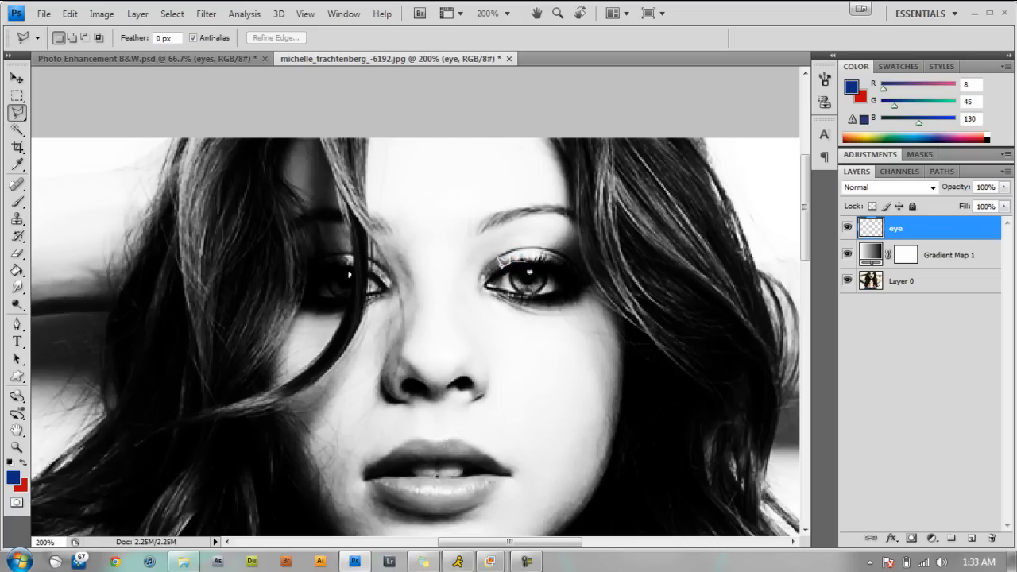
click(487, 283)
click(516, 291)
click(521, 290)
click(529, 291)
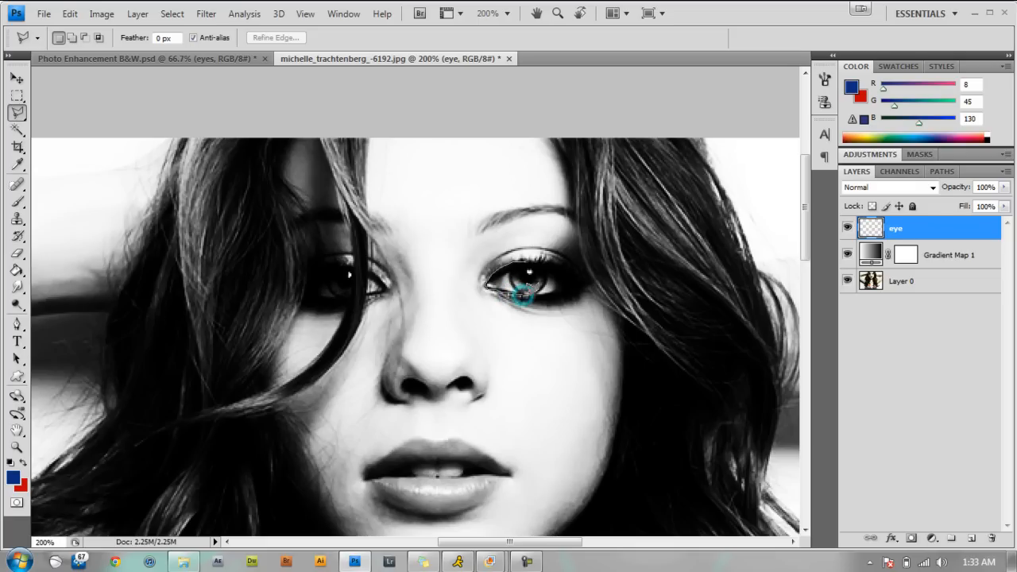
click(533, 292)
click(530, 292)
click(512, 296)
click(518, 297)
click(528, 295)
click(550, 298)
click(565, 300)
click(572, 297)
click(580, 291)
click(590, 277)
click(587, 266)
click(585, 266)
click(577, 269)
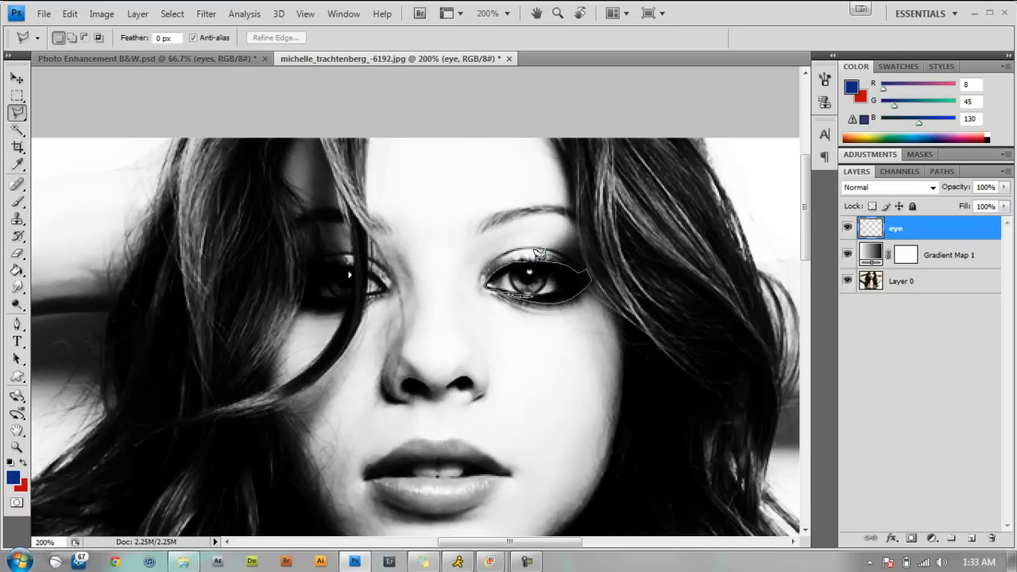
click(529, 254)
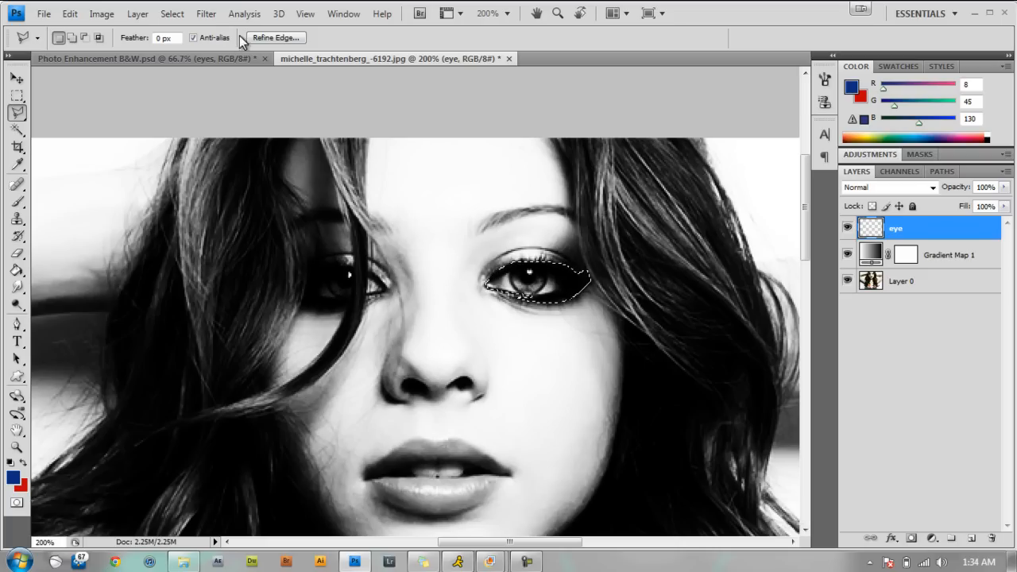
Refine the eye selection's edge with radius 1.4 px, contrast 50%, smooth 17, feather 2.4 px and Contract/Expand +28%.
click(271, 40)
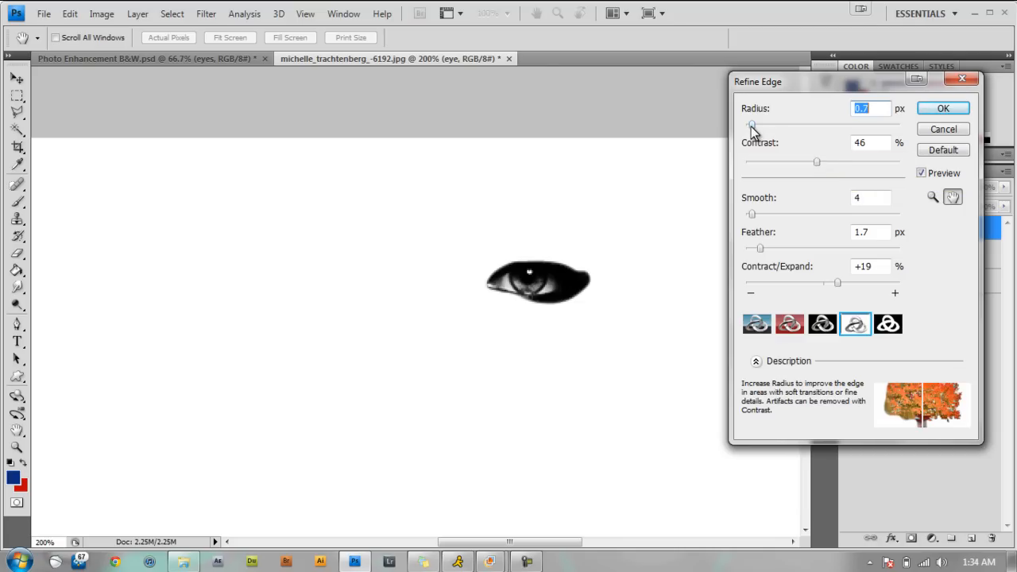
mouse_move(750, 125)
mouse_down()
mouse_move(765, 125)
mouse_move(757, 126)
mouse_up()
drag(823, 167, 819, 164)
drag(753, 213, 766, 248)
drag(768, 212, 781, 215)
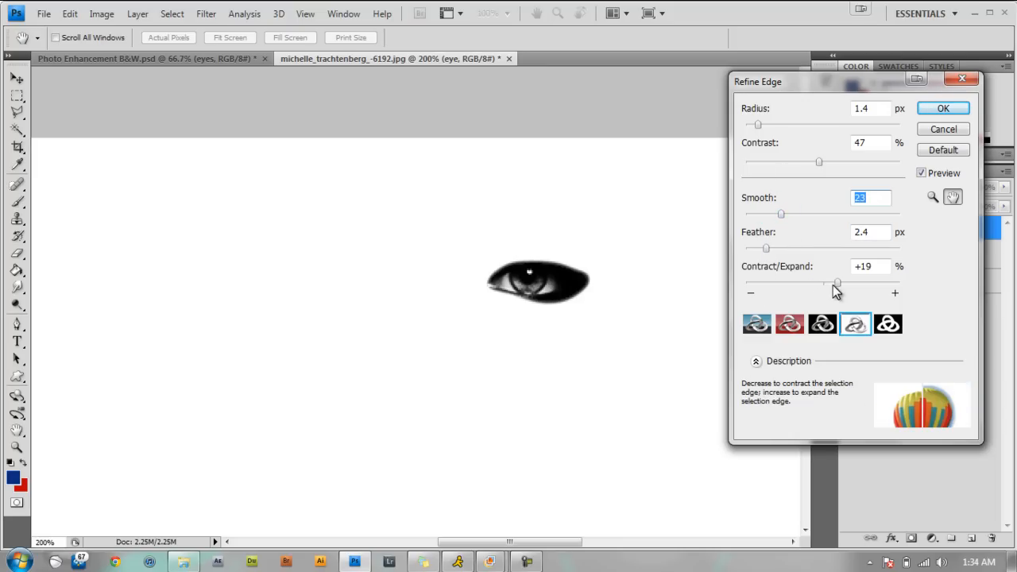
drag(837, 283, 844, 283)
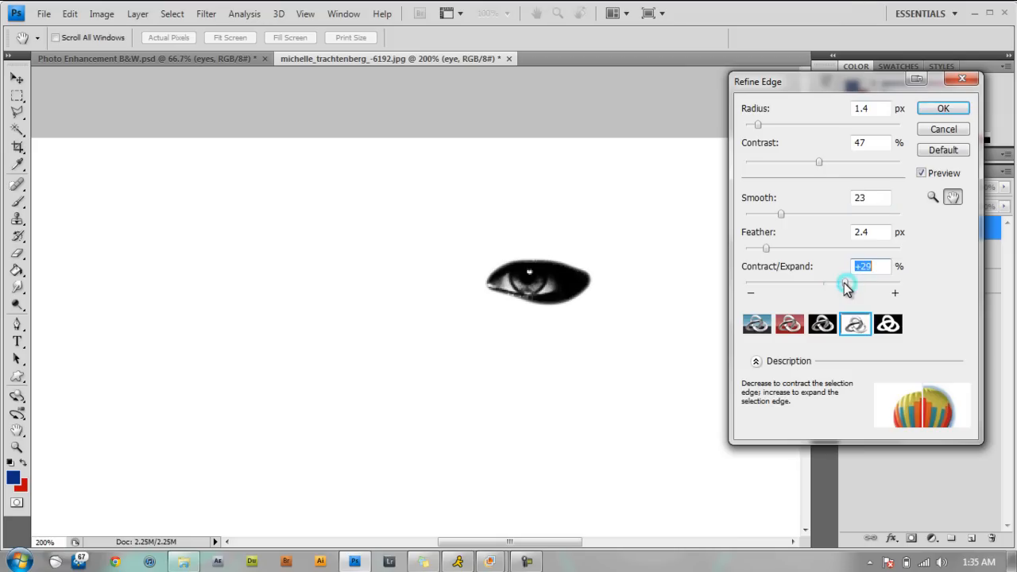
drag(757, 125, 757, 124)
drag(782, 215, 773, 219)
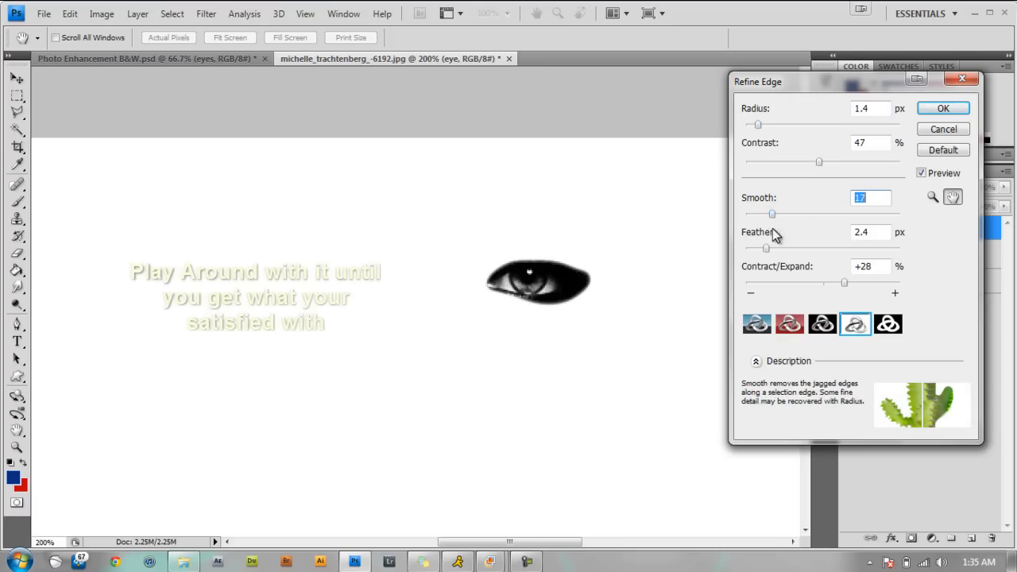
drag(818, 163, 823, 166)
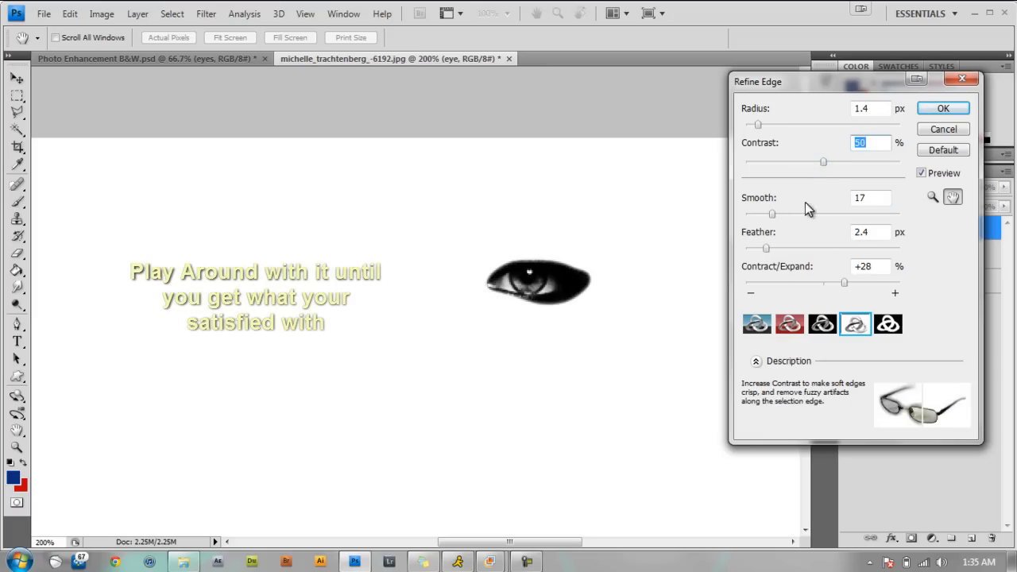
click(948, 111)
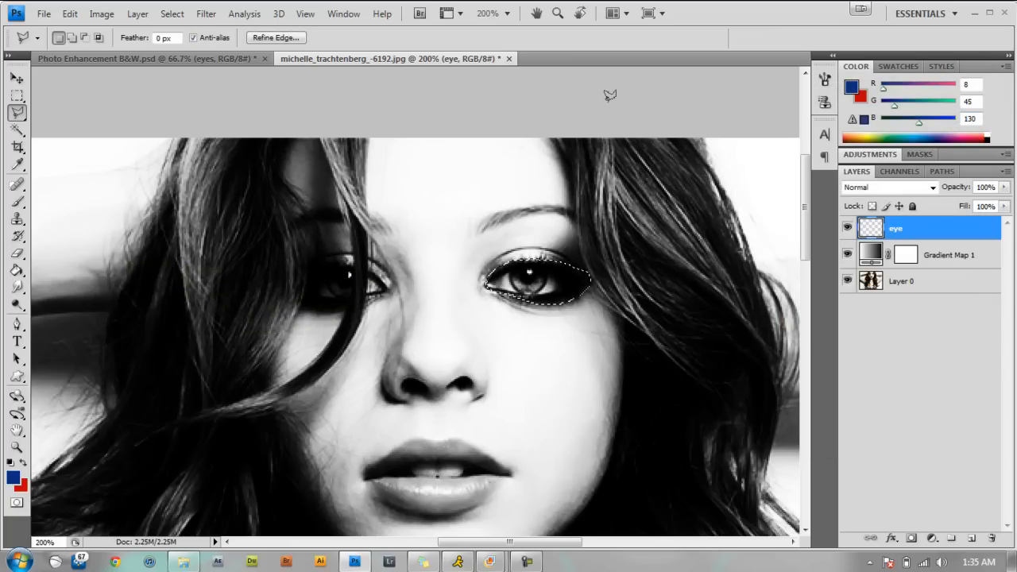
Set the eye layer's blend mode to Overlay, matching the eyes layer in Photo Enhancement B&W.psd.
click(932, 189)
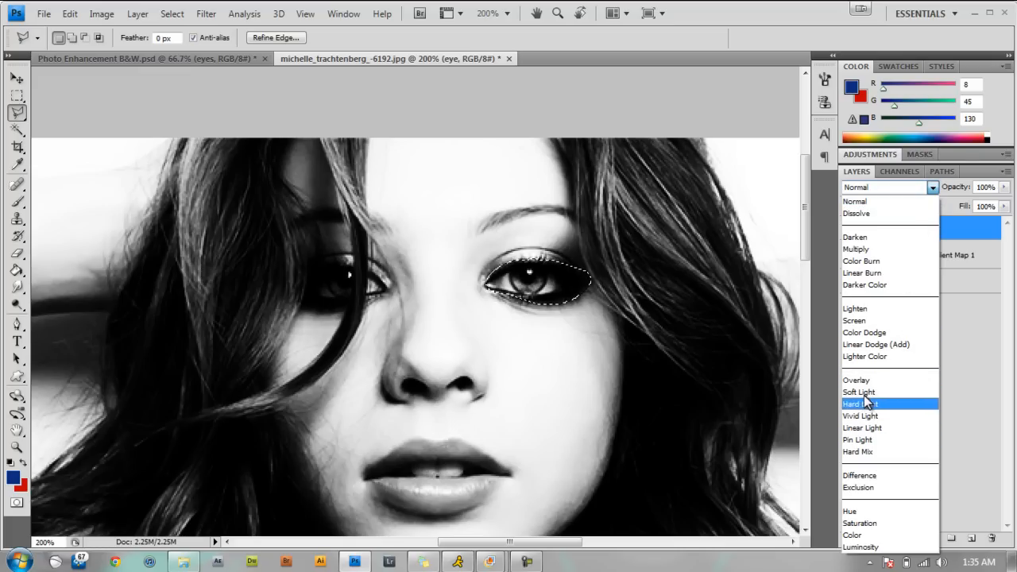
click(865, 250)
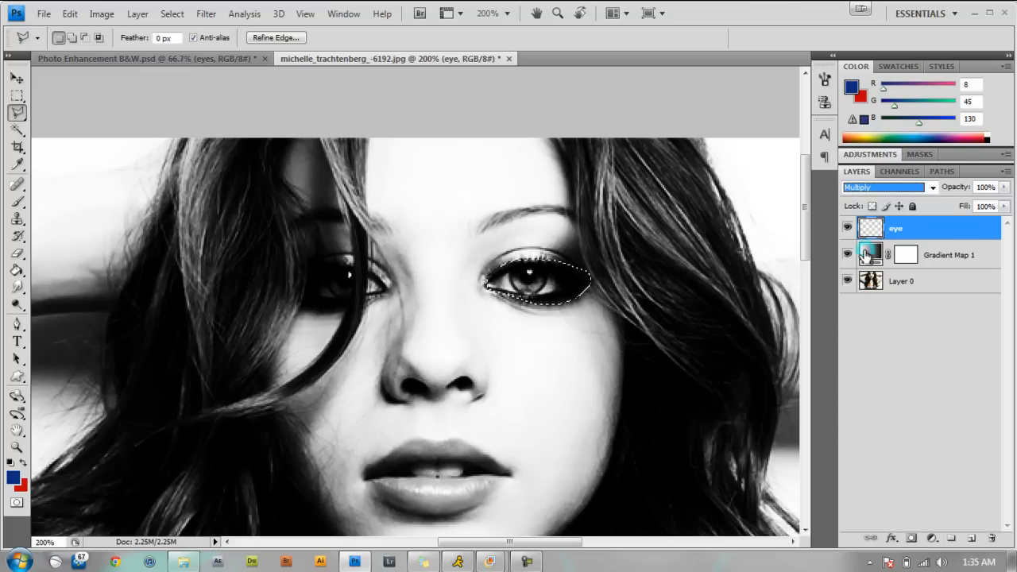
click(205, 63)
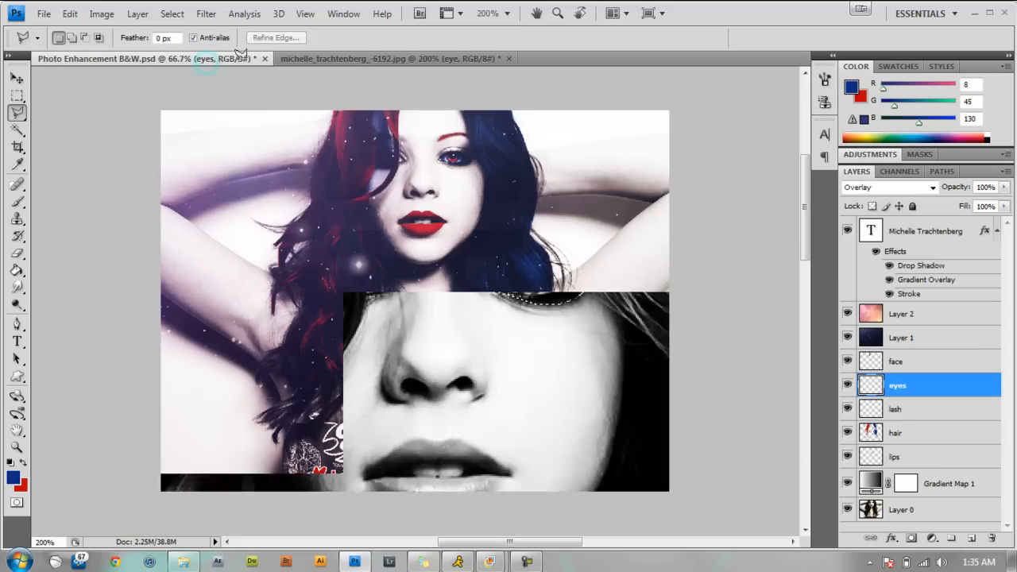
click(408, 59)
click(933, 187)
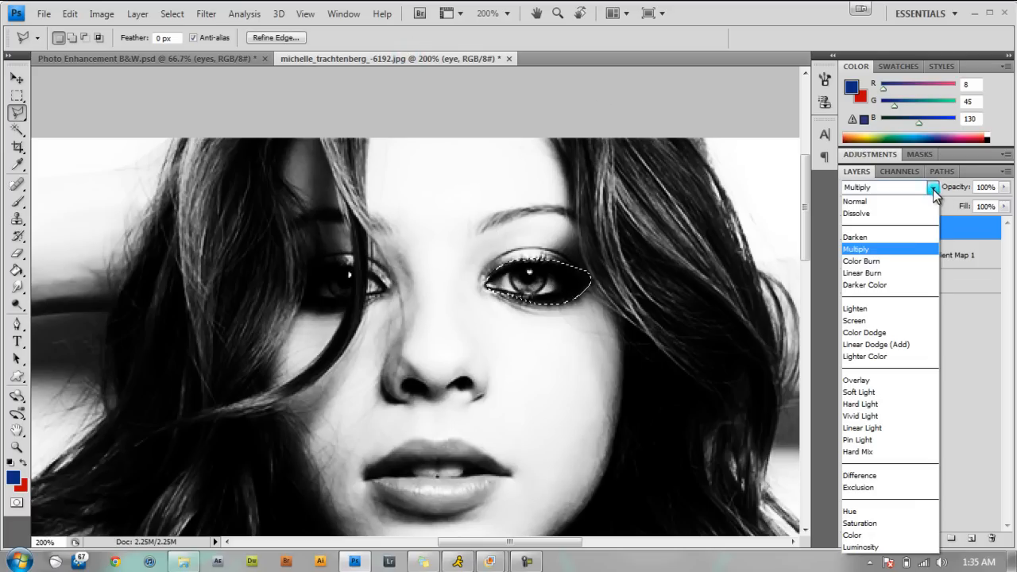
click(867, 381)
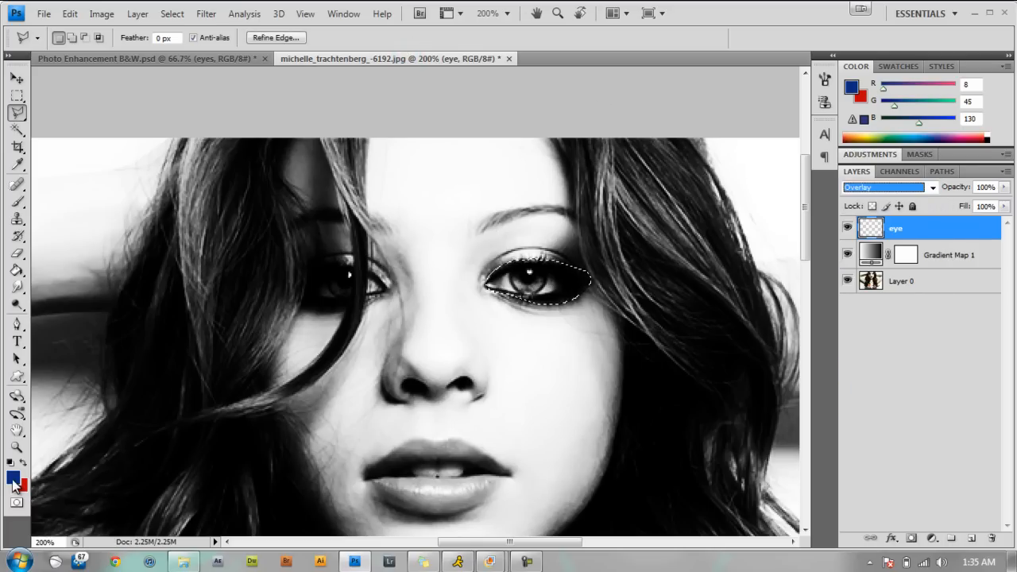
Use blue #082d82 as the foreground color.
click(13, 479)
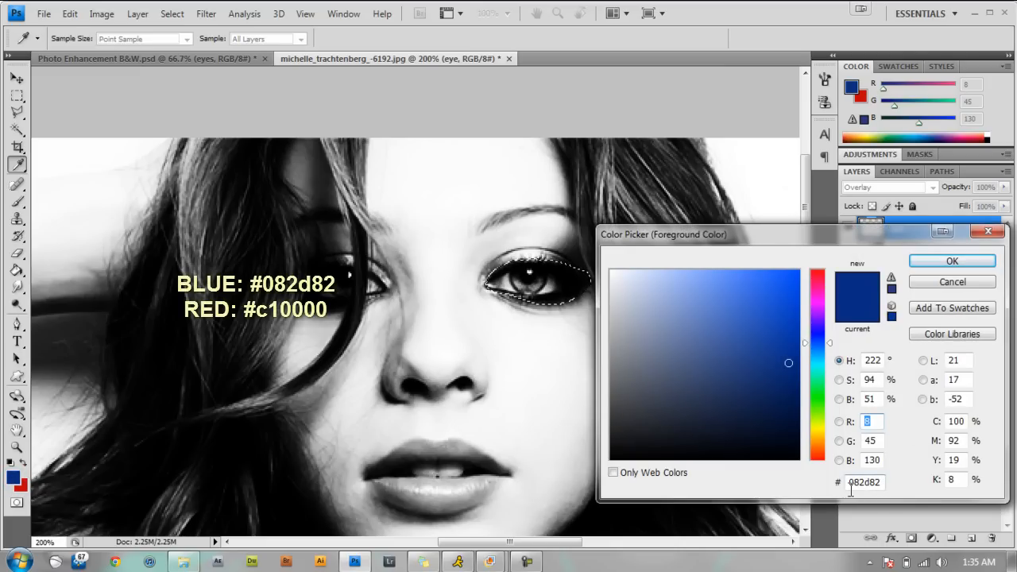
drag(847, 482, 883, 484)
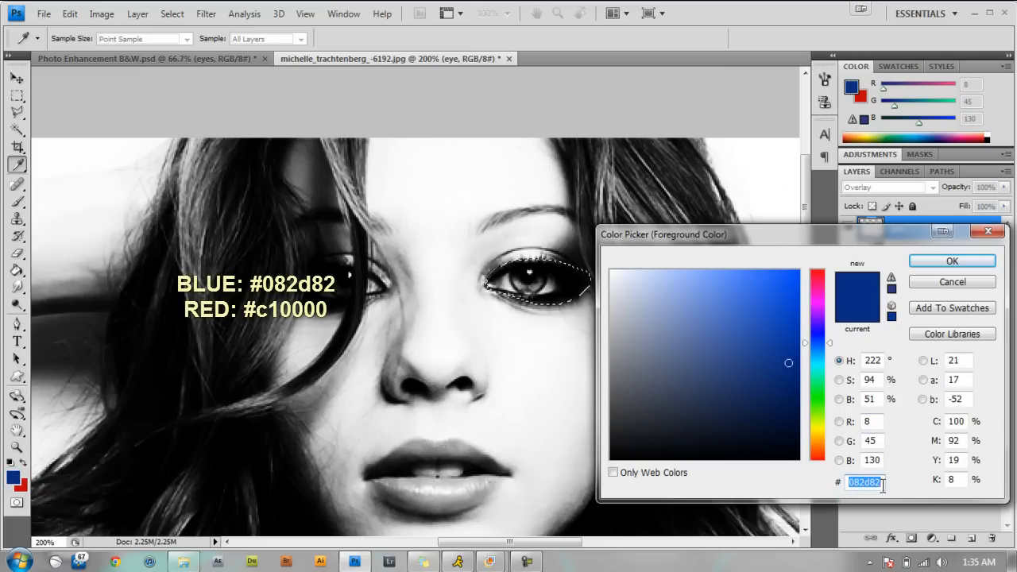
click(971, 263)
key(l)
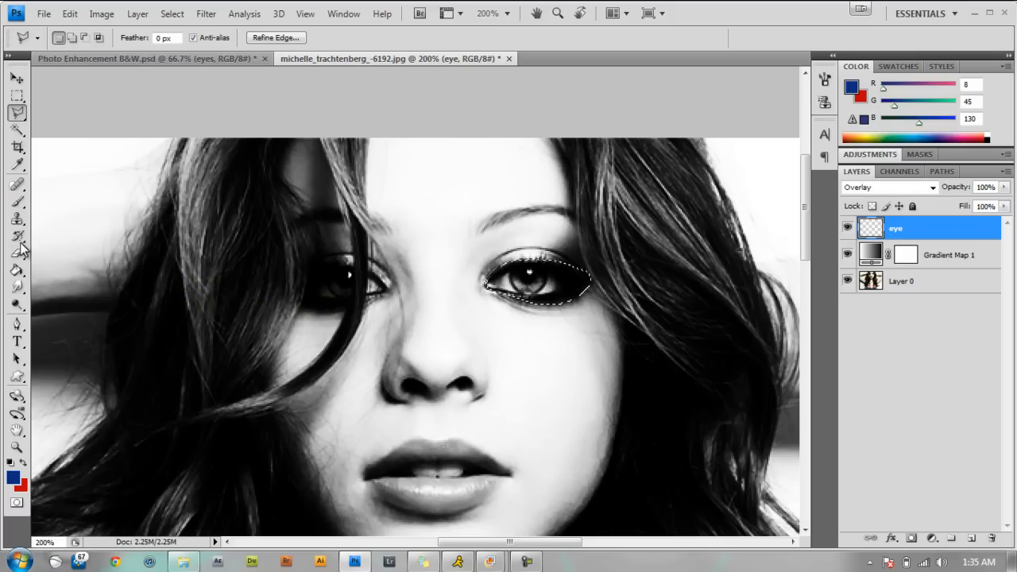
Paint the selected eye blue on the eye layer with a hard round 53 px brush and deselect it.
click(16, 202)
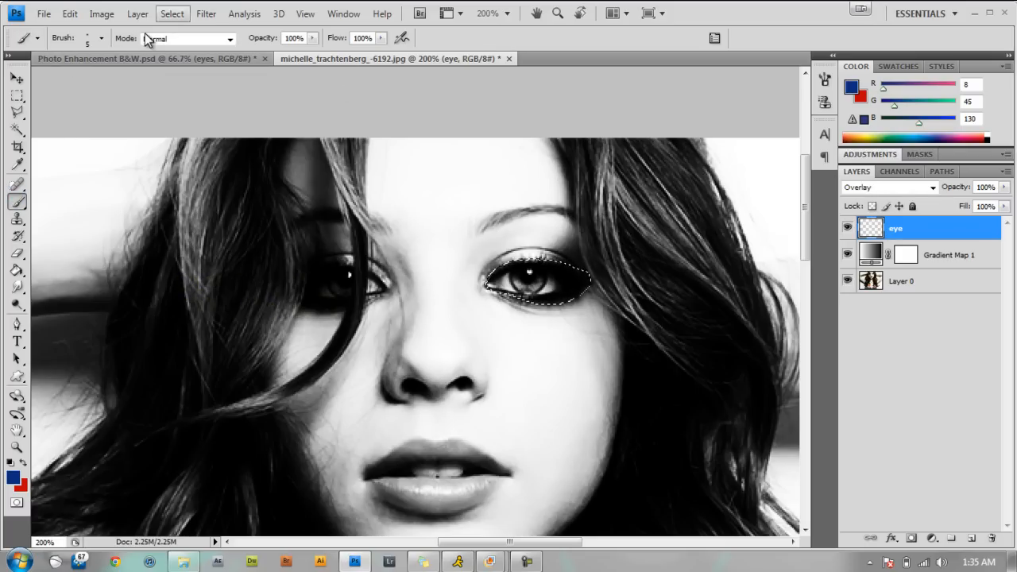
click(101, 38)
click(151, 158)
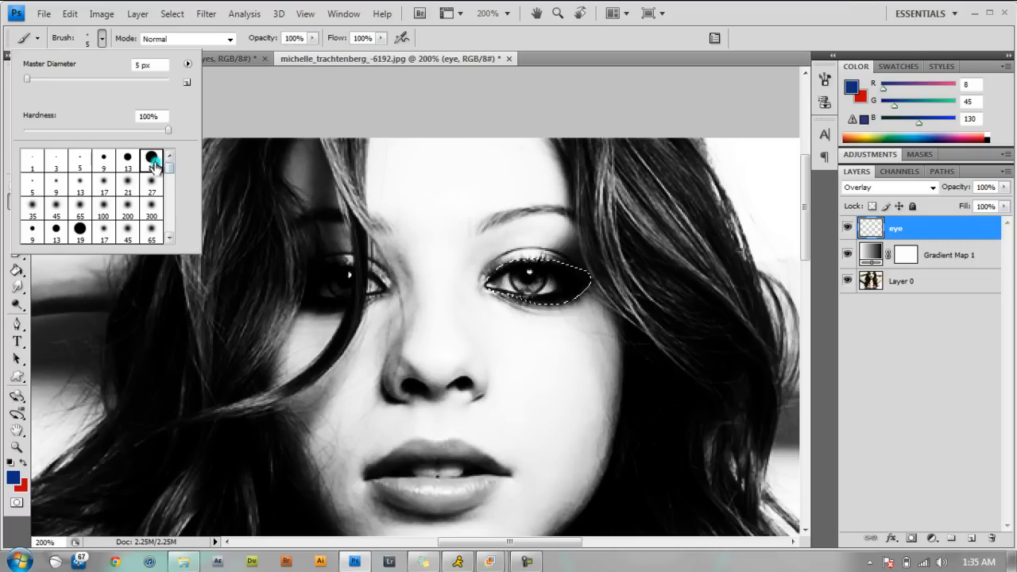
click(61, 79)
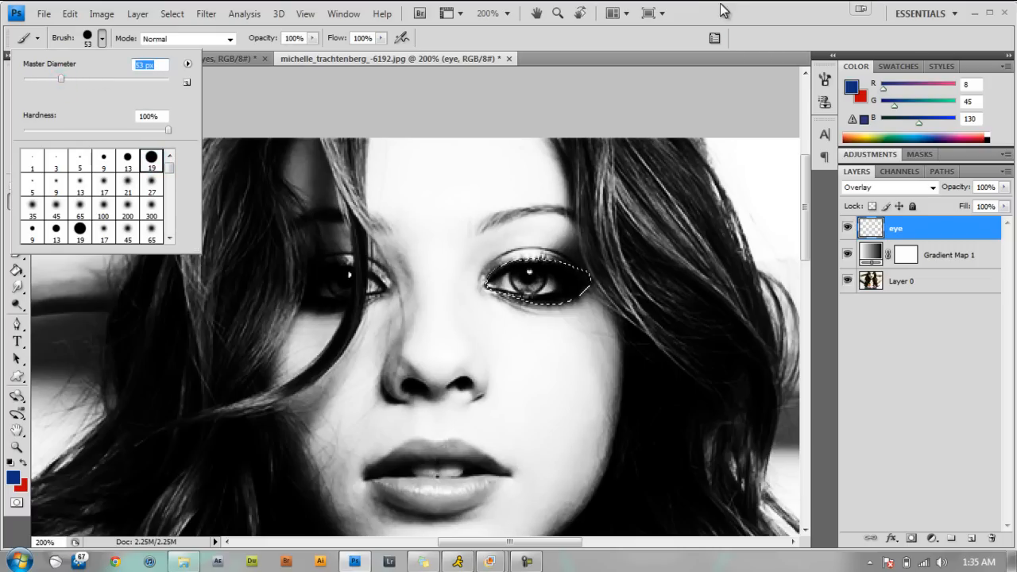
key(Return)
mouse_move(564, 296)
mouse_down()
mouse_move(498, 292)
mouse_move(623, 289)
mouse_move(489, 286)
mouse_move(561, 286)
mouse_move(498, 287)
mouse_move(584, 300)
mouse_up()
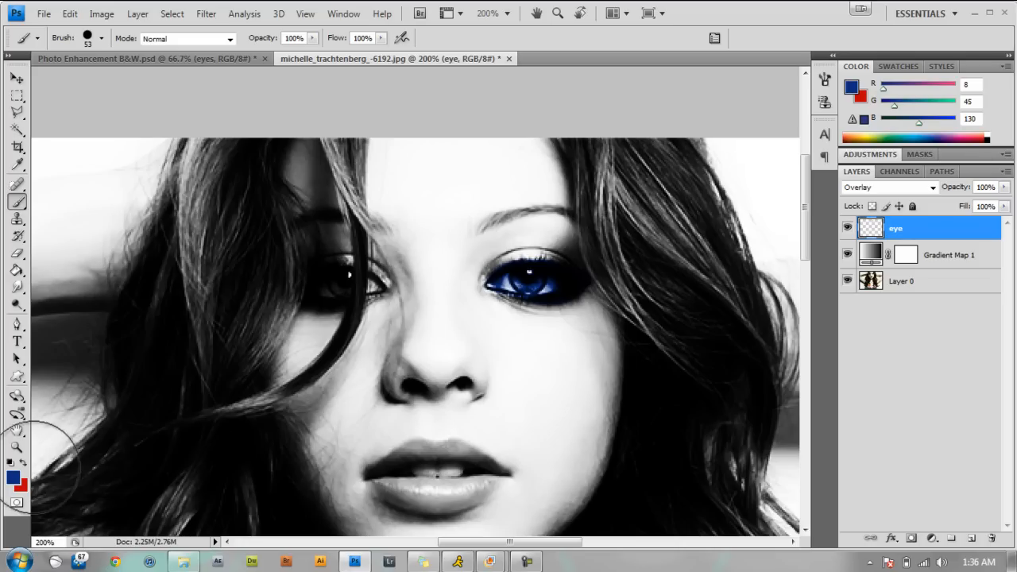
Outline a small heart-shaped selection over the blue eye's iris with the Polygonal Lasso.
click(17, 112)
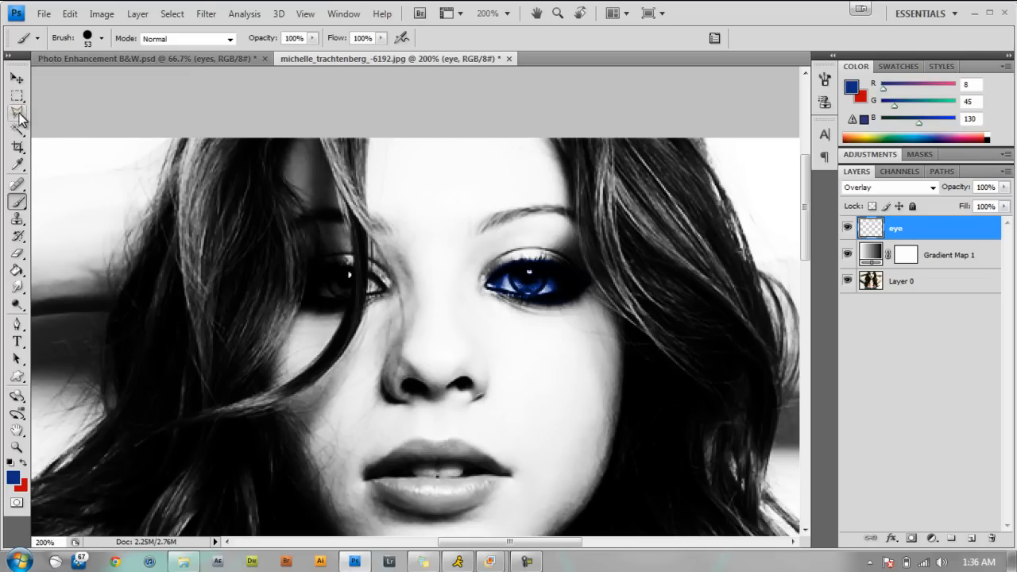
click(62, 126)
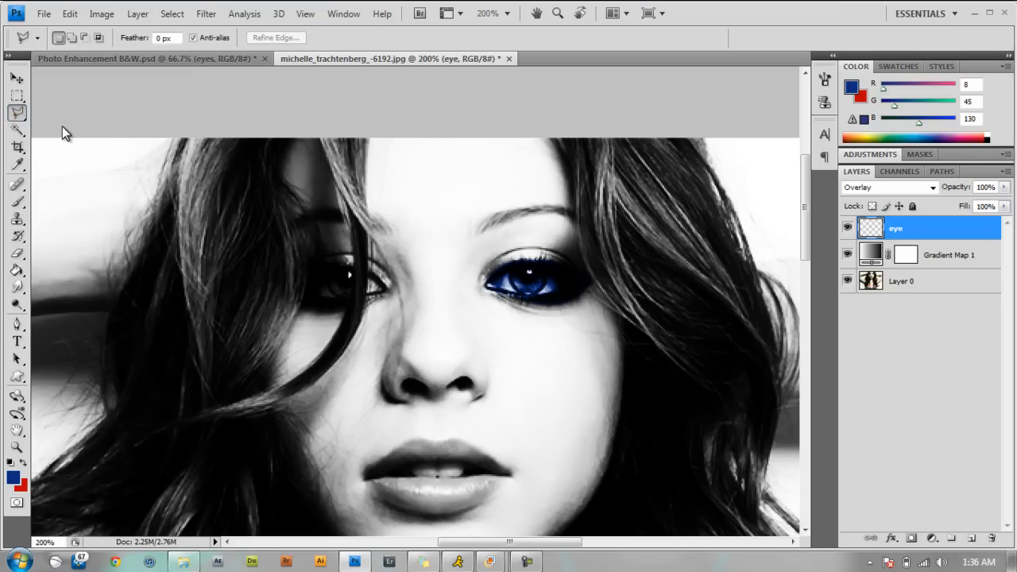
click(532, 282)
click(515, 268)
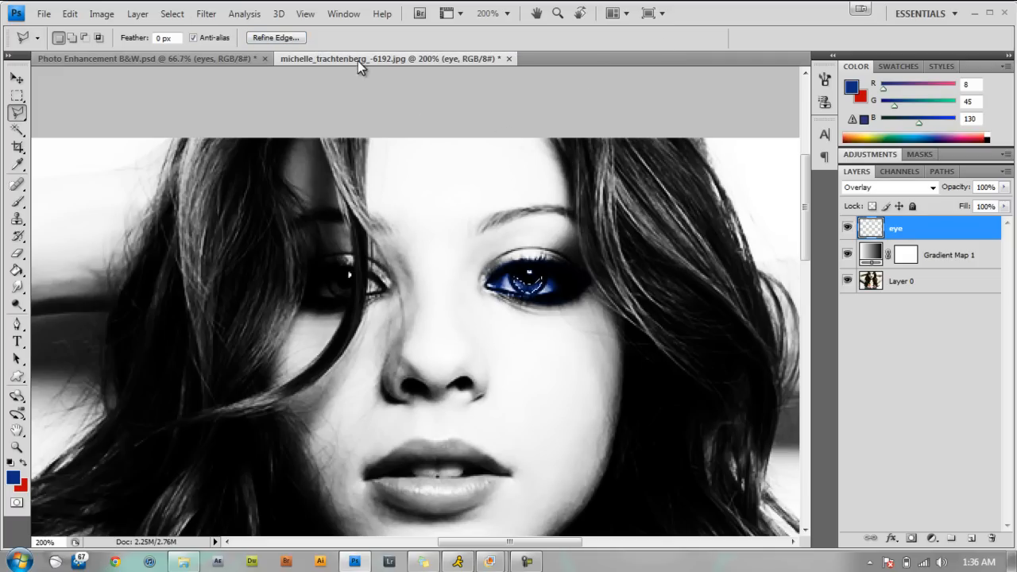
Swap the foreground and background colors and keep red #c10000 as the foreground color.
click(23, 464)
key(i)
click(12, 477)
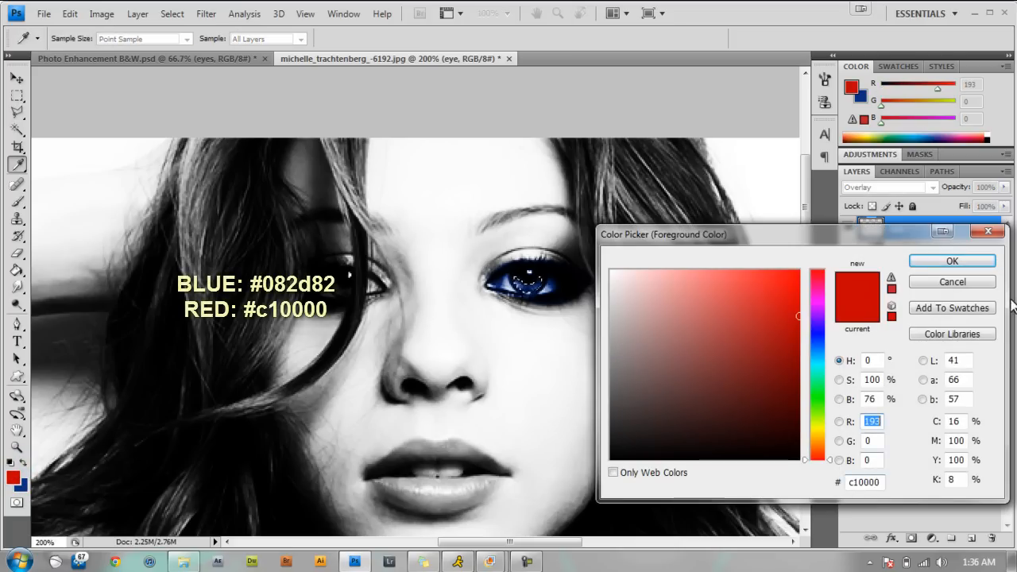
click(952, 260)
key(l)
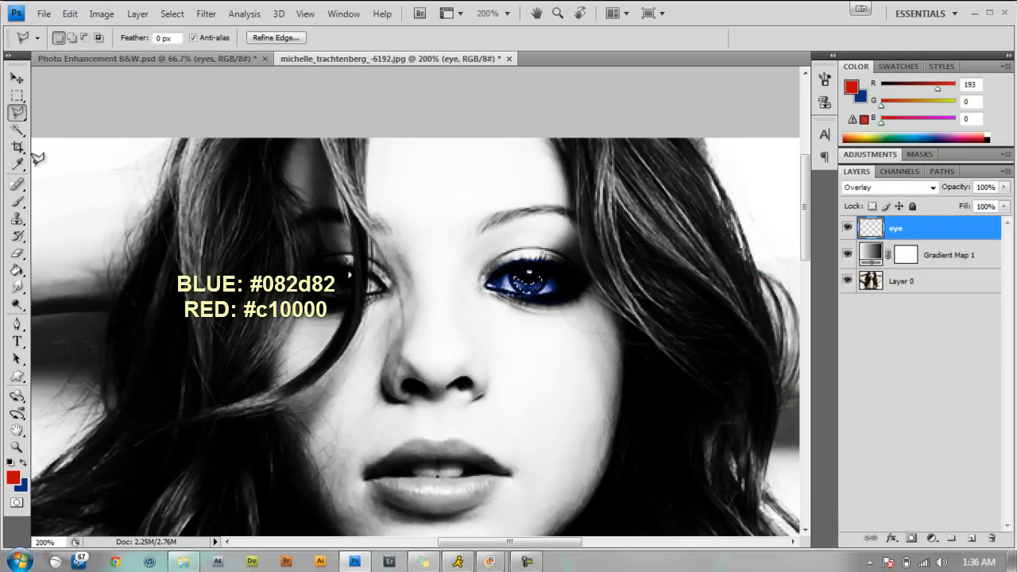
Paint the heart-shaped iris selection red, deselect it, and compare the eye with Photo Enhancement B&W.psd.
click(16, 201)
mouse_move(566, 270)
mouse_down()
mouse_move(527, 268)
mouse_move(536, 267)
mouse_up()
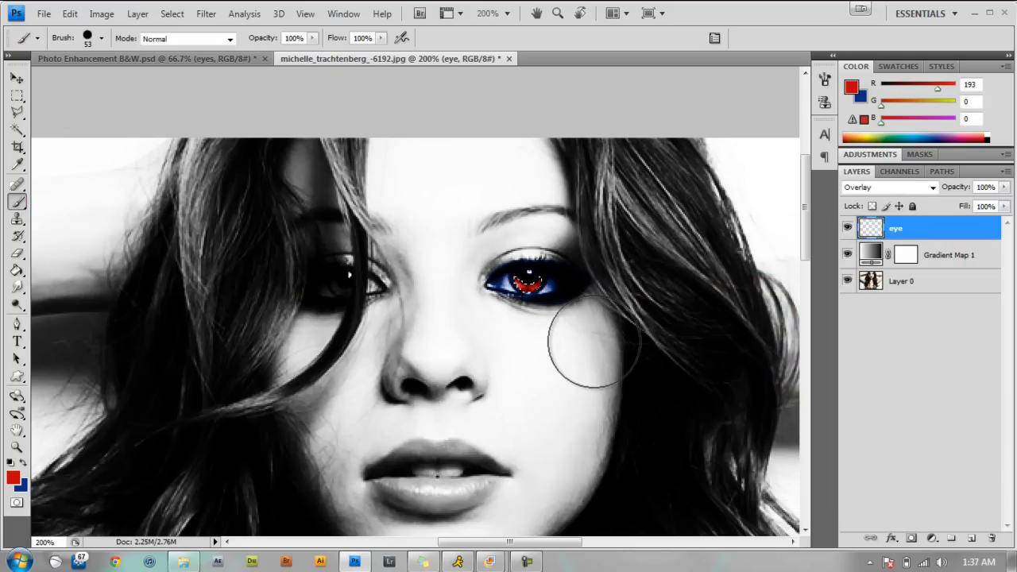
key(ctrl+d)
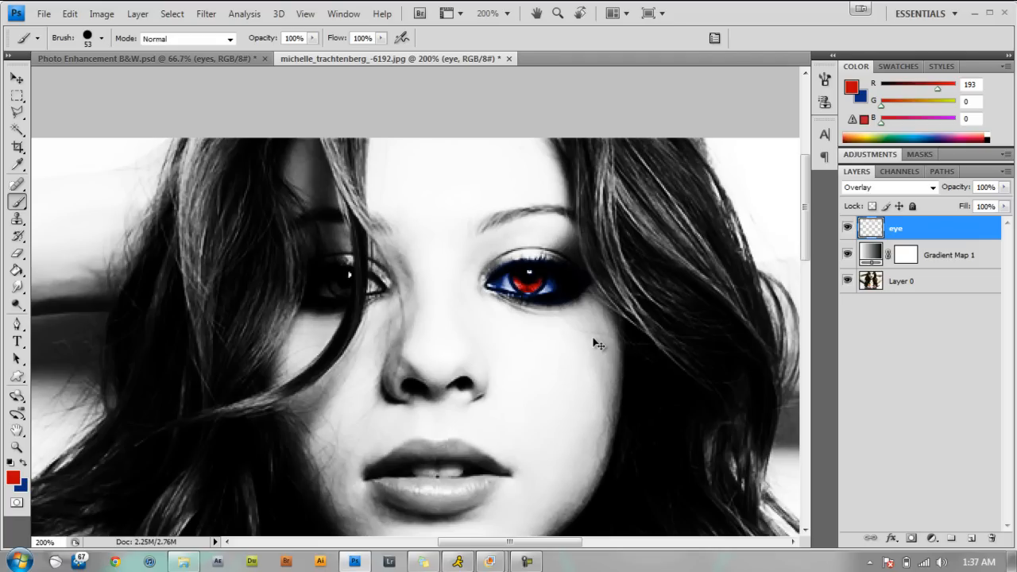
key(ctrl+minus)
key(ctrl+minus)
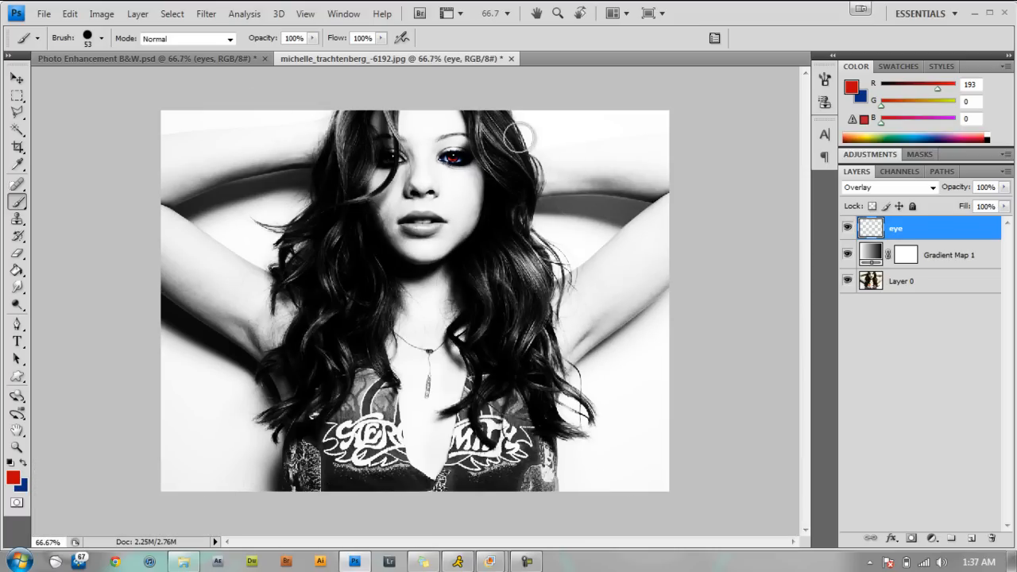
click(218, 62)
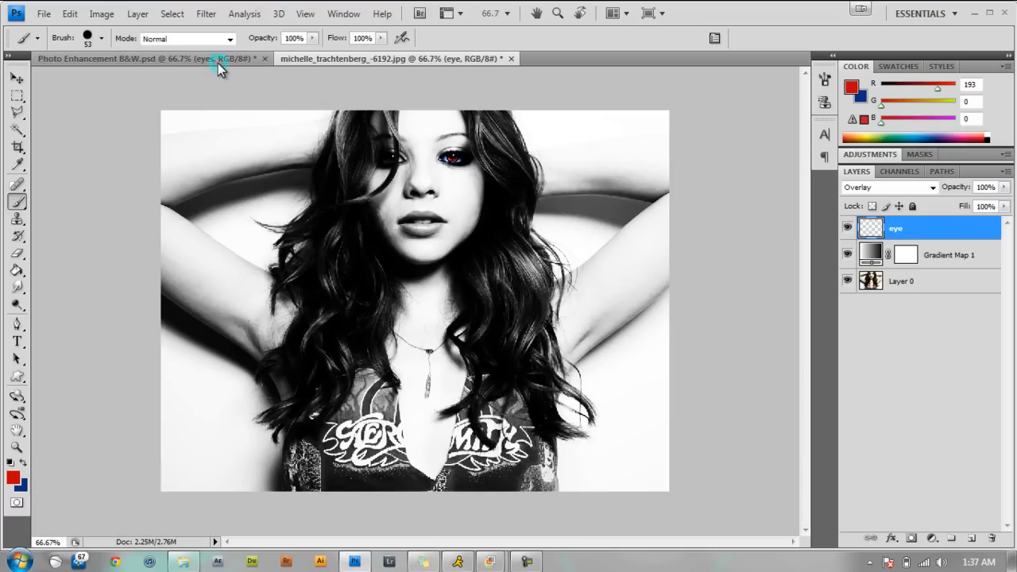
click(400, 59)
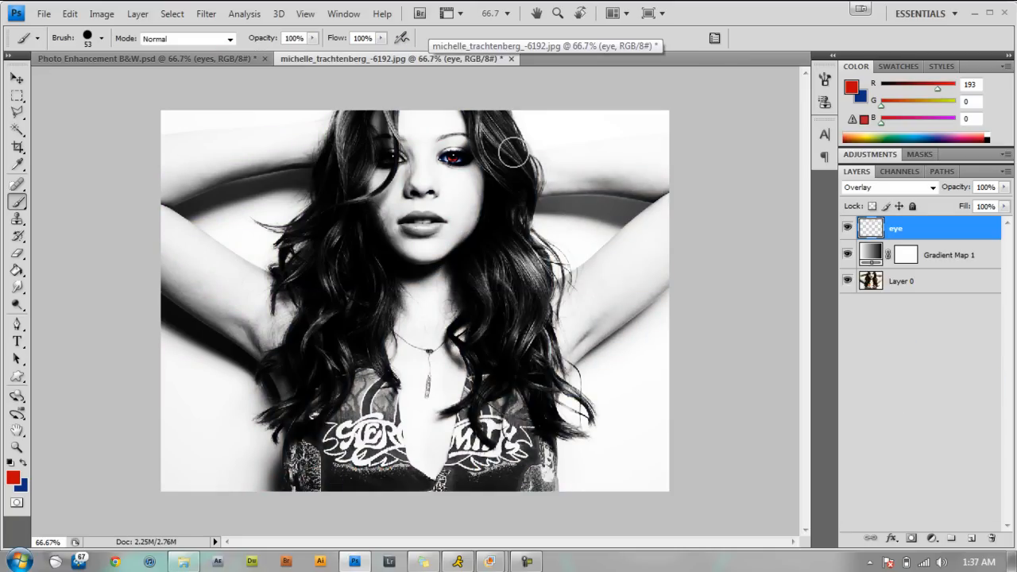
Add a new empty layer above the eye layer and name it eye brow.
key(ctrl+plus)
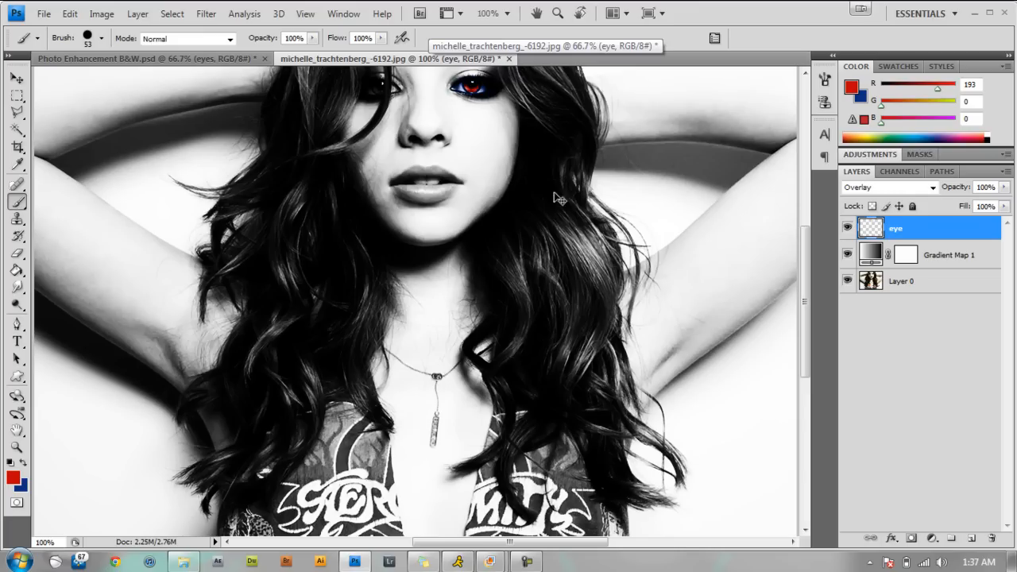
key(ctrl+plus)
drag(808, 268, 800, 182)
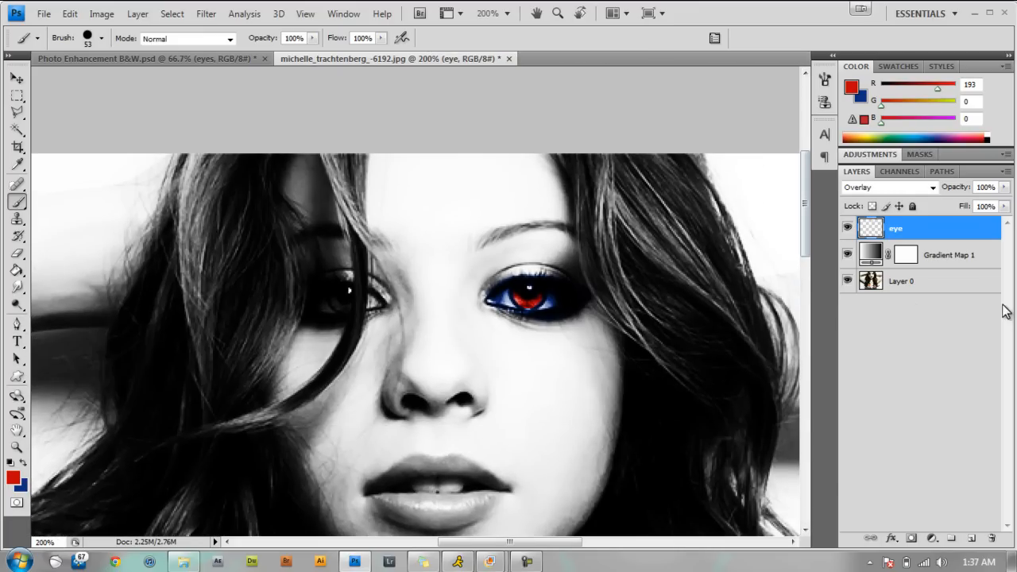
click(970, 540)
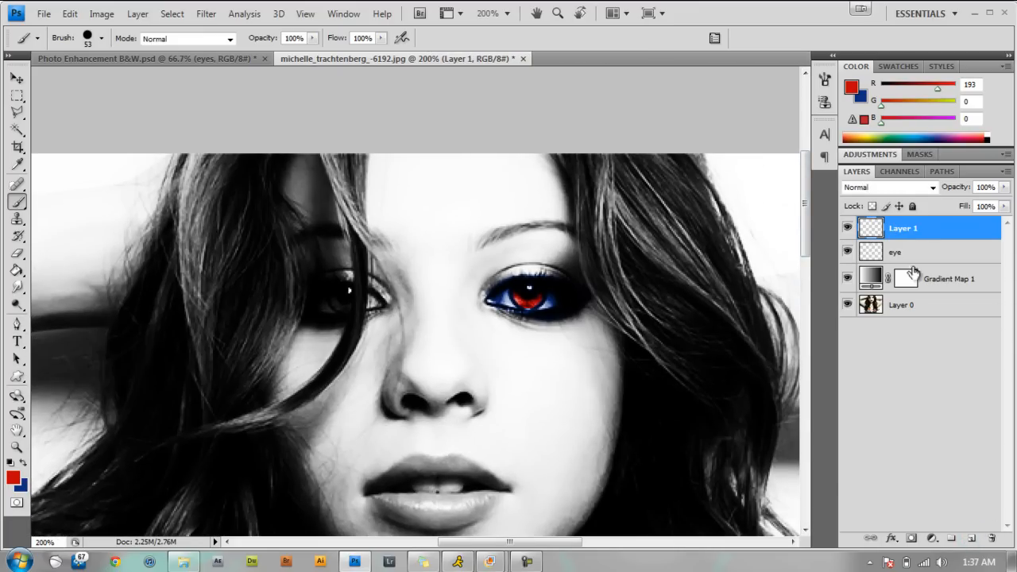
double_click(909, 229)
text(eye brow)
key(Return)
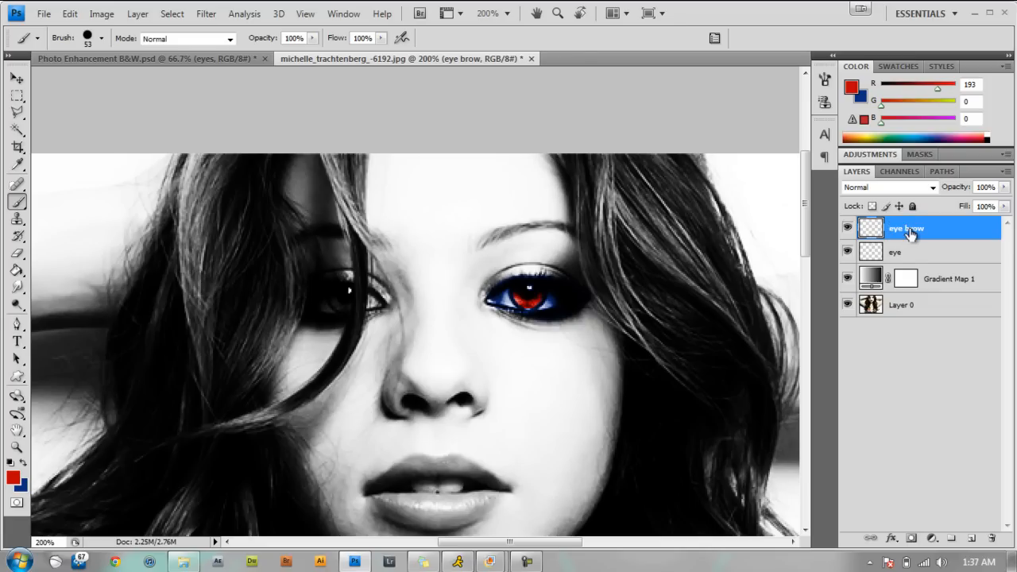
Set the eye brow layer's blend mode to Multiply and check it against the lash layer in Photo Enhancement B&W.psd.
click(933, 187)
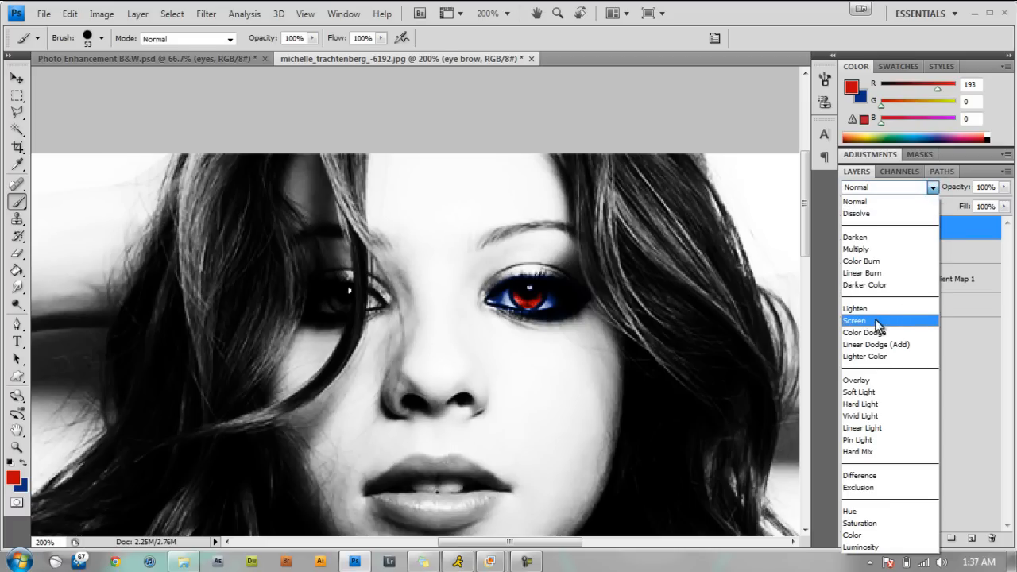
click(874, 249)
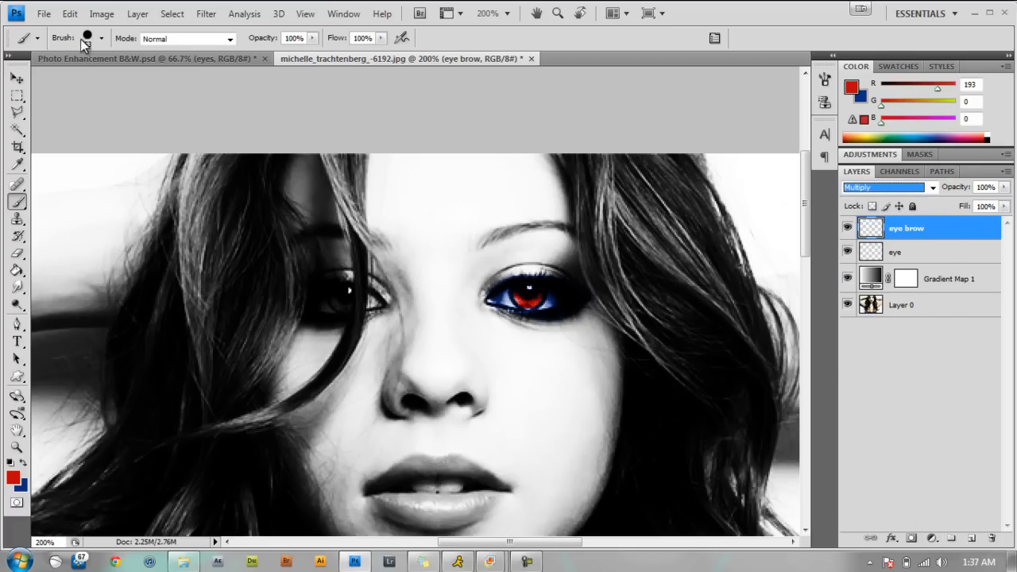
click(110, 57)
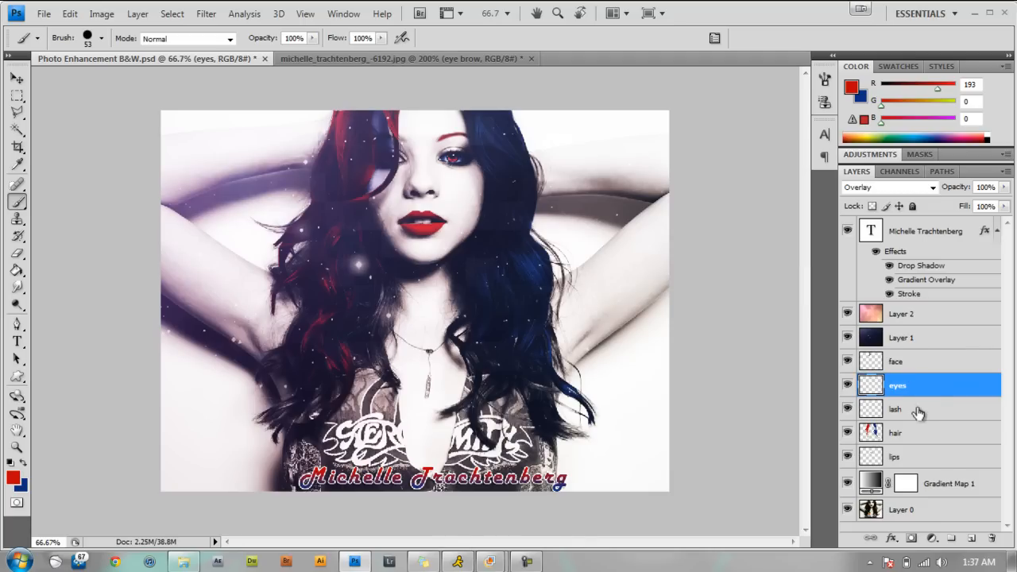
click(918, 409)
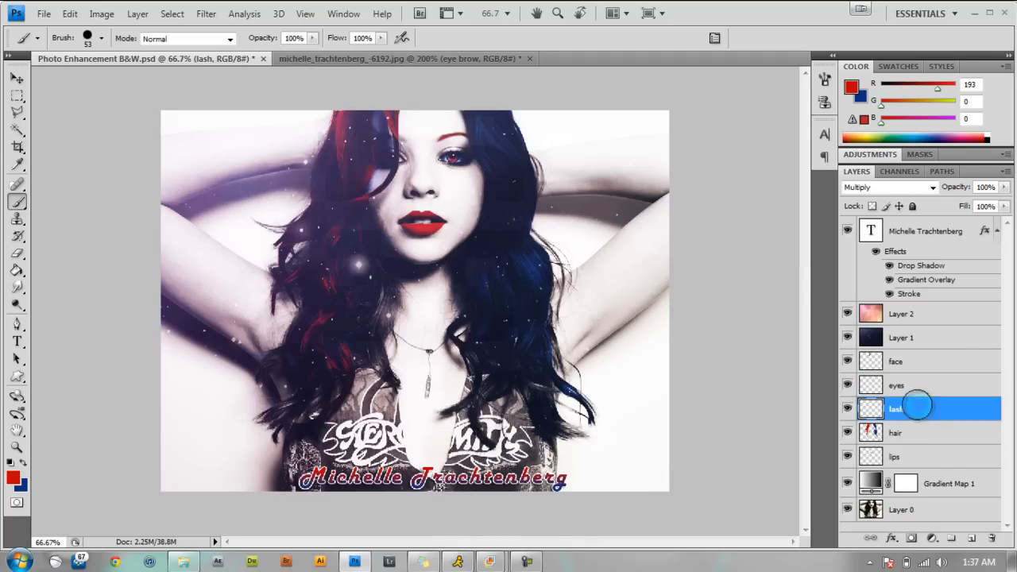
click(488, 62)
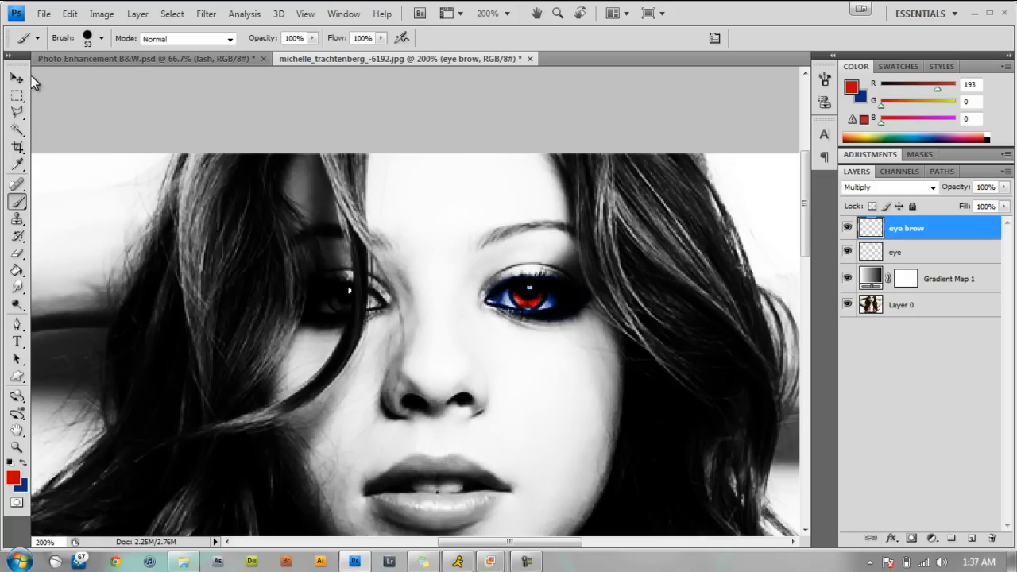
Outline the visible eyebrow with a closed Polygonal Lasso selection, paint it red on the eye brow layer, and deselect it.
drag(17, 116, 69, 125)
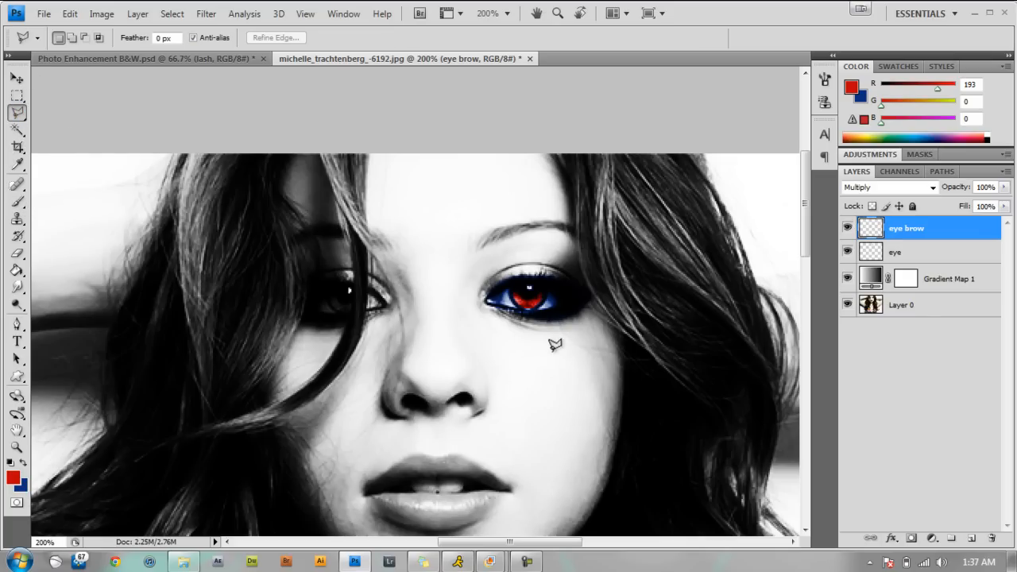
click(481, 248)
click(519, 224)
click(528, 224)
click(575, 236)
click(577, 223)
click(564, 227)
click(484, 241)
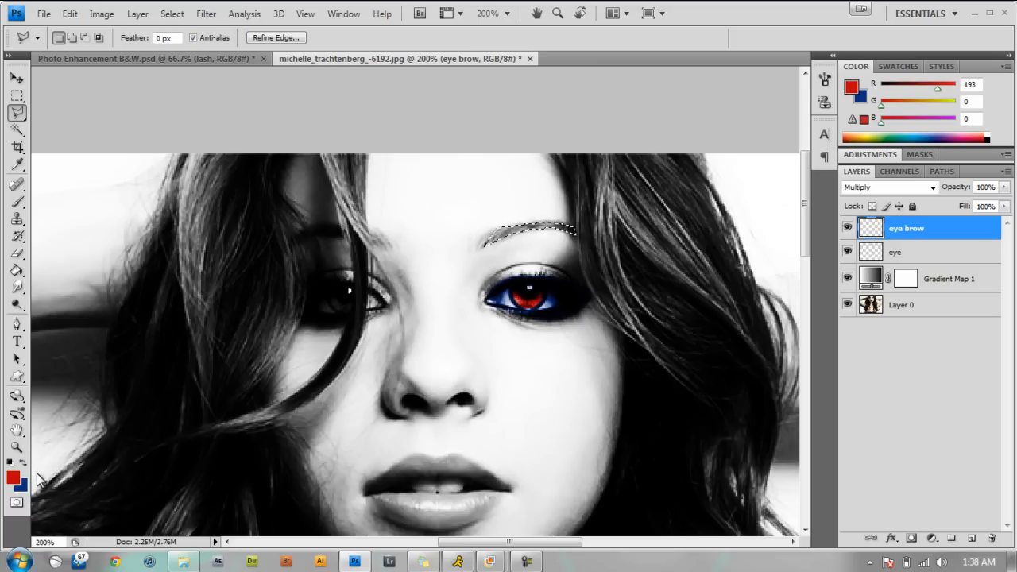
click(17, 202)
mouse_move(553, 223)
mouse_down()
mouse_move(482, 224)
mouse_move(517, 230)
mouse_up()
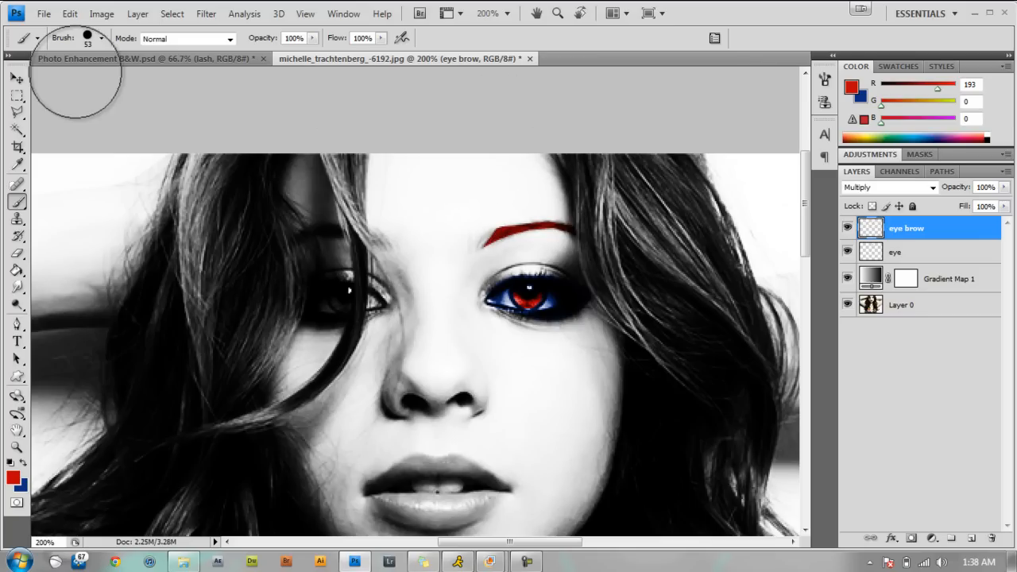
Check the face layer's blend mode in Photo Enhancement B&W.psd and return to the portrait document.
click(141, 60)
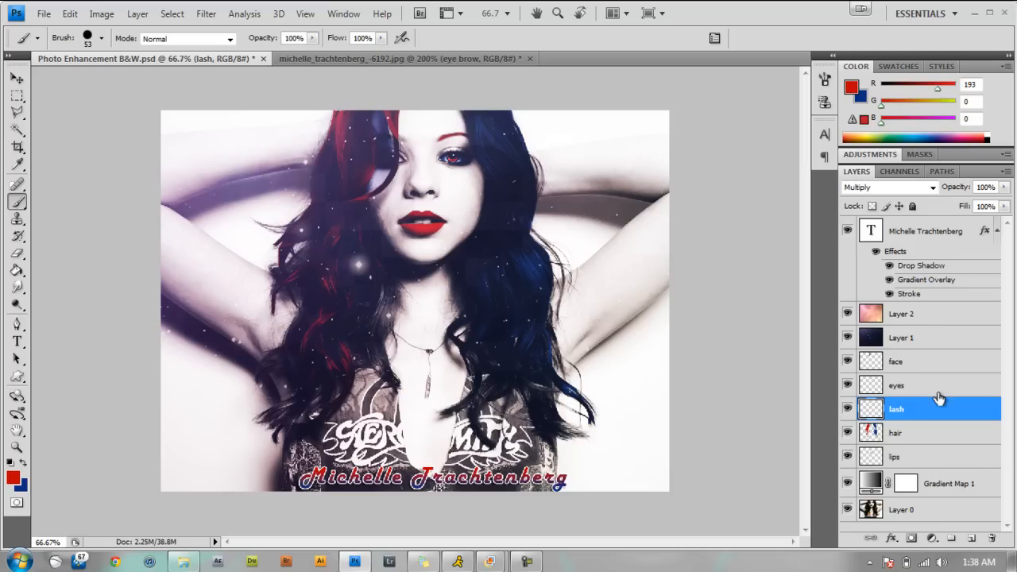
click(944, 359)
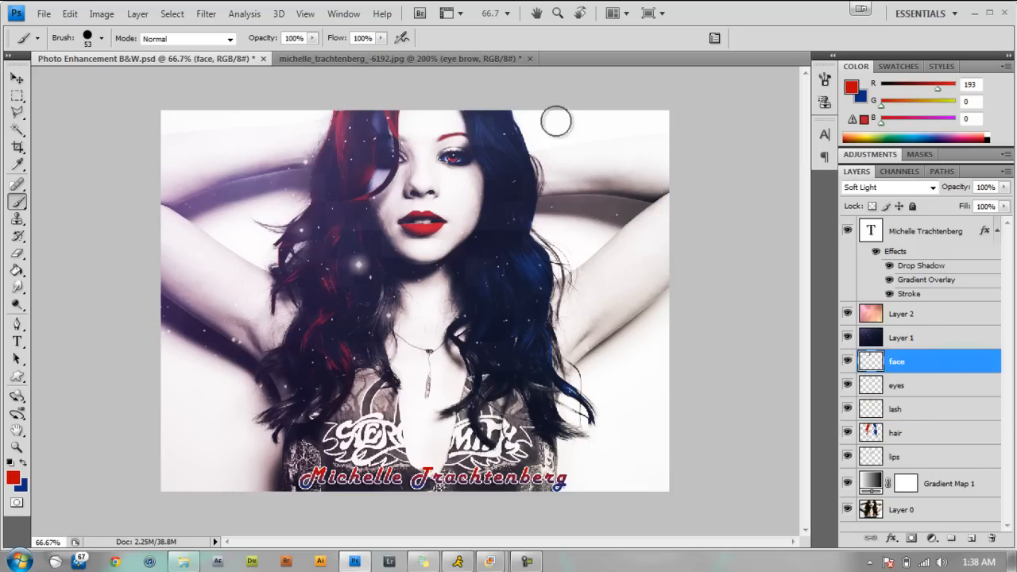
click(447, 61)
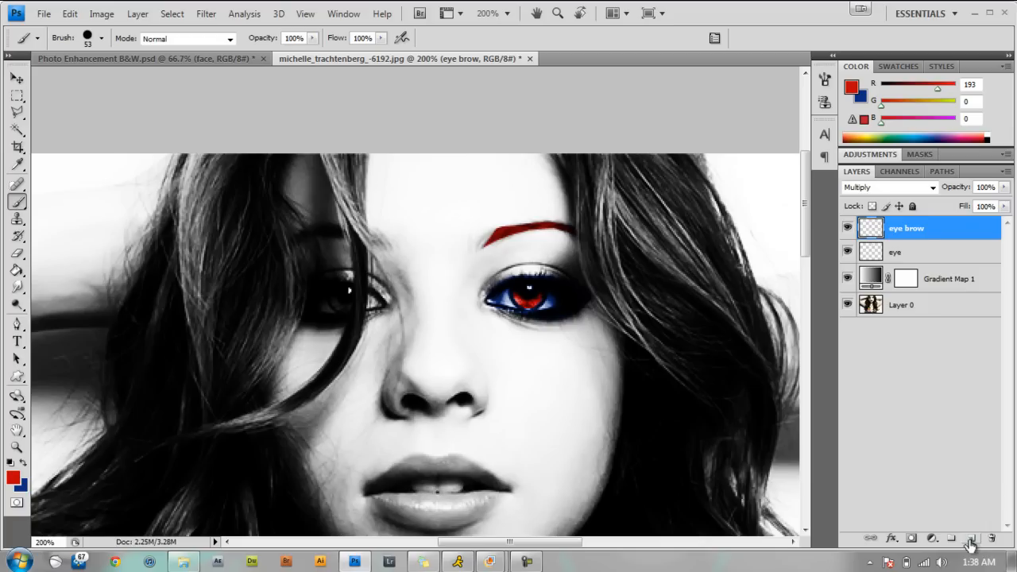
Add a new empty layer above the eye brow layer and name it face.
click(970, 539)
click(910, 236)
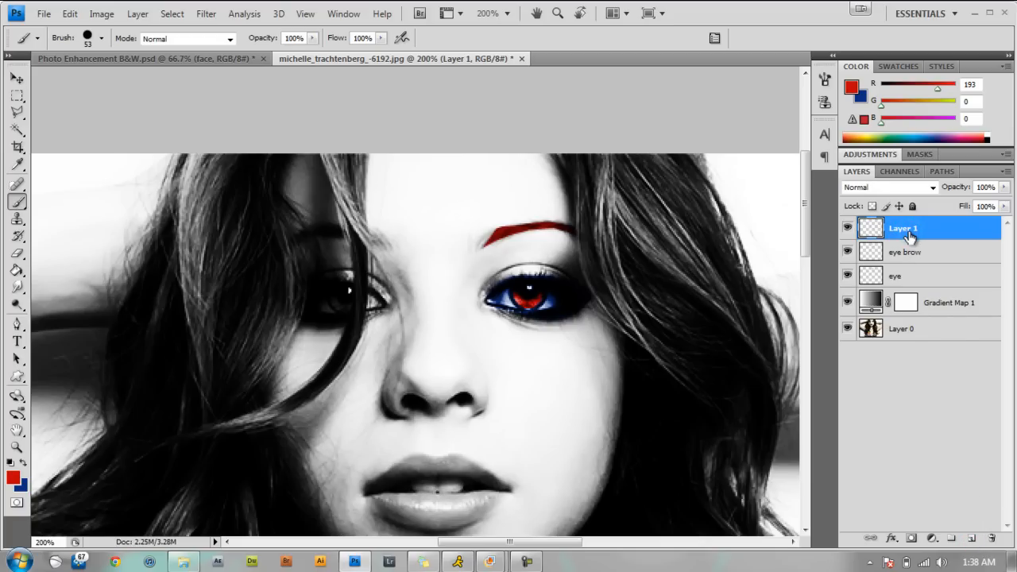
key(h)
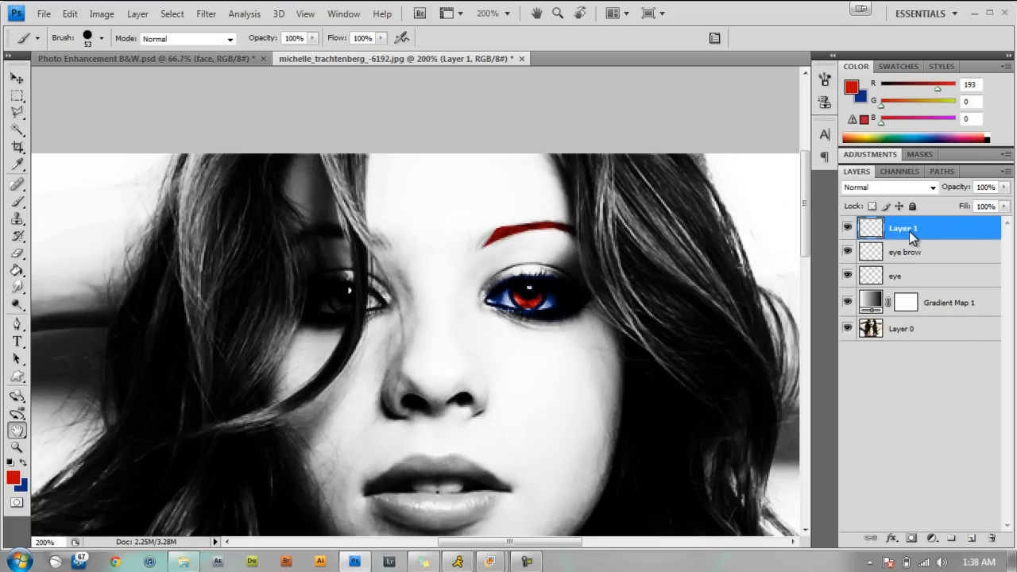
double_click(908, 235)
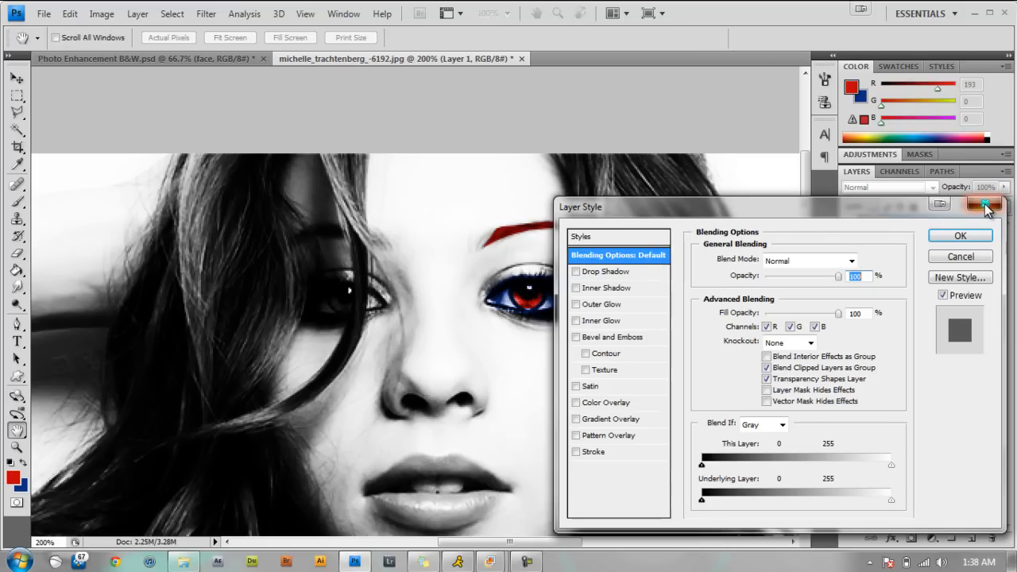
click(930, 237)
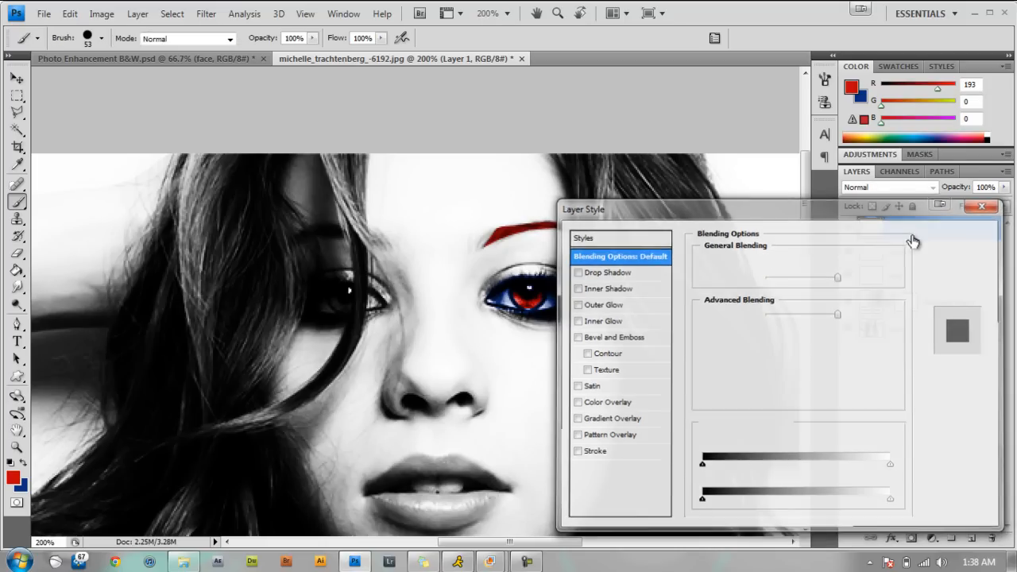
double_click(911, 229)
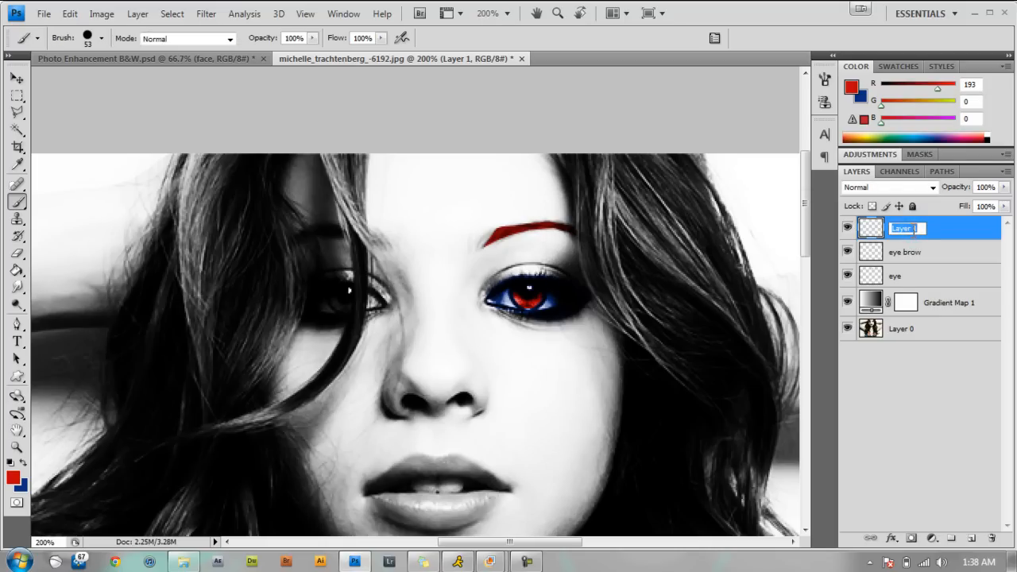
key(Return)
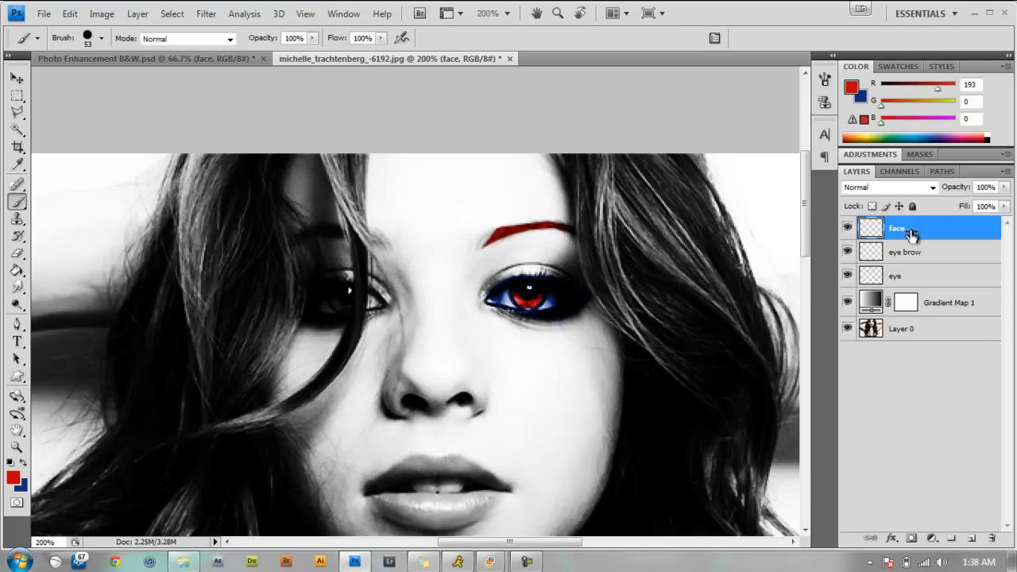
Set the face layer's blend mode to Soft Light and compare it with Photo Enhancement B&W.psd.
click(931, 188)
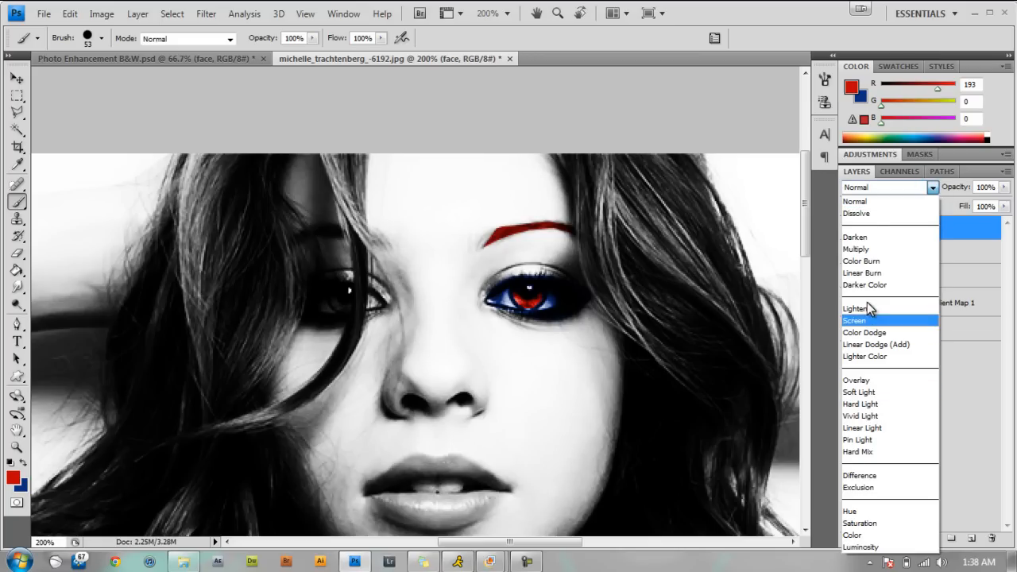
click(879, 393)
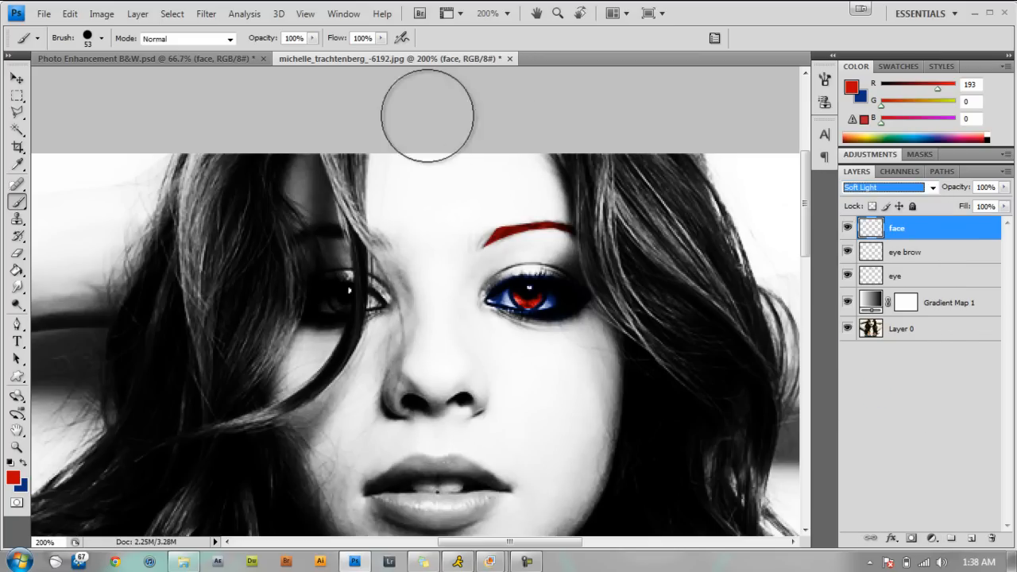
click(133, 58)
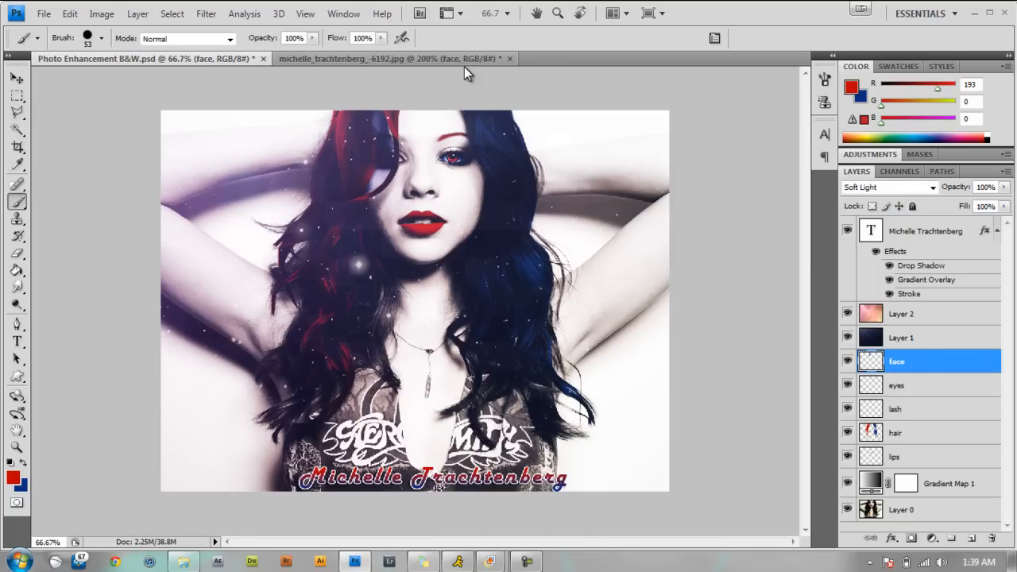
click(460, 60)
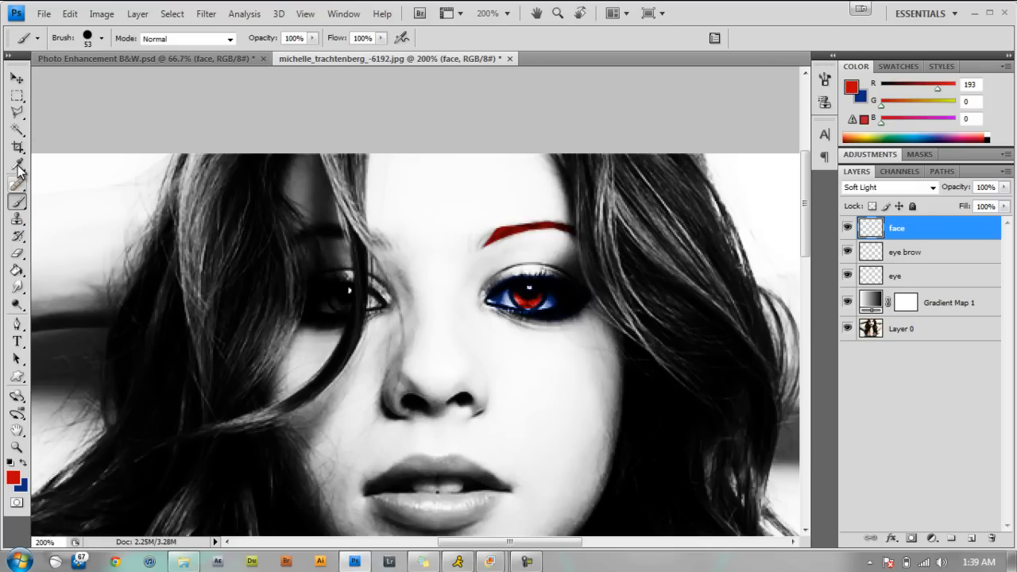
Outline the strip of face showing between the hair strands around the half-hidden eye with a closed Polygonal Lasso selection, dismissing the Windows color scheme message.
click(18, 115)
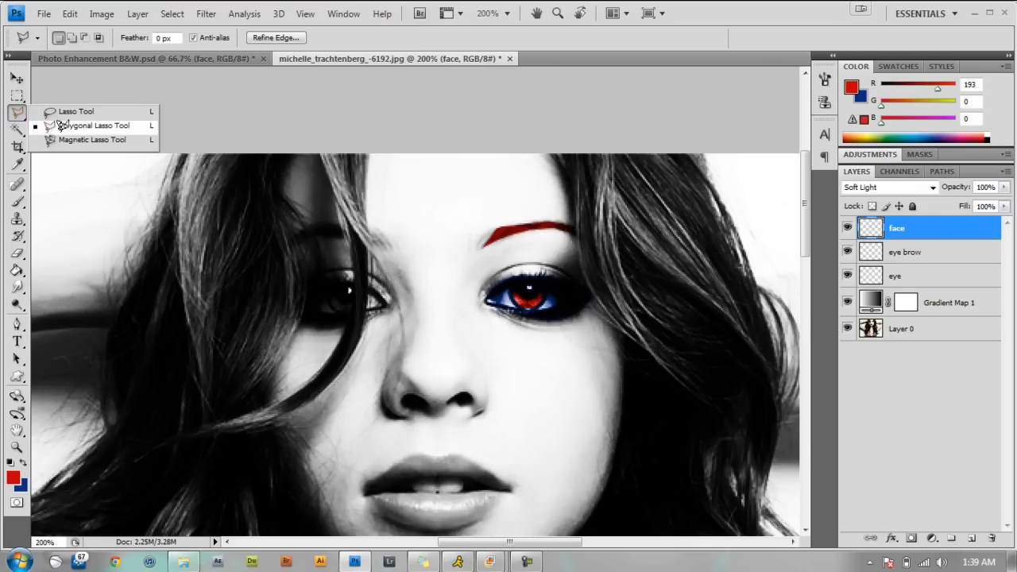
click(62, 123)
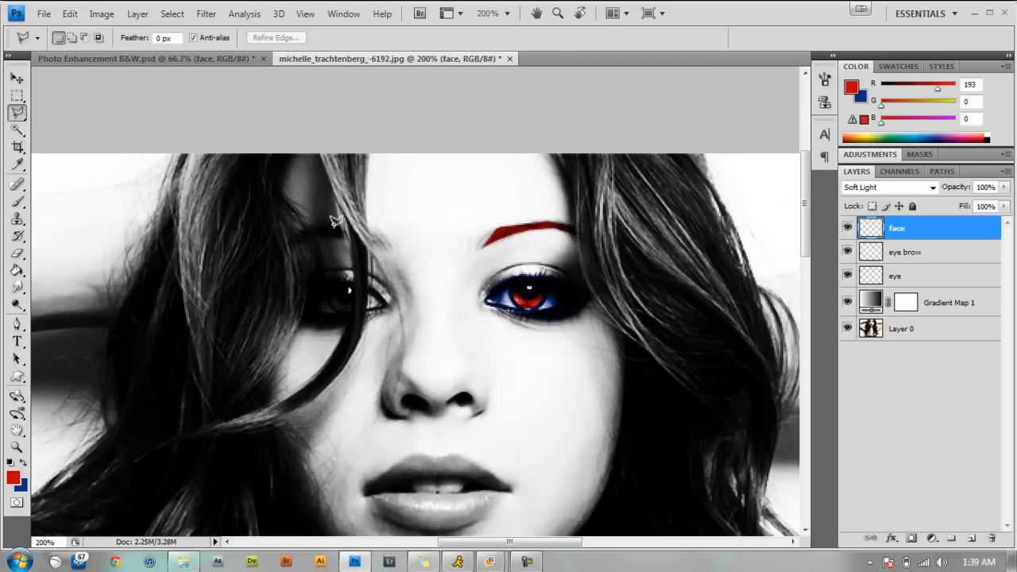
key(ctrl+minus)
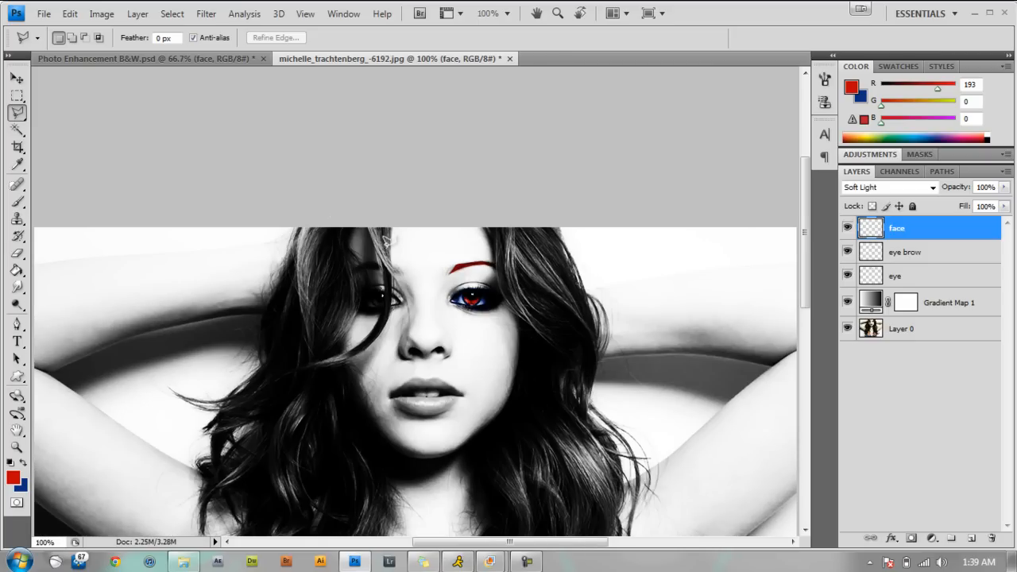
scroll(377, 233, down, 1)
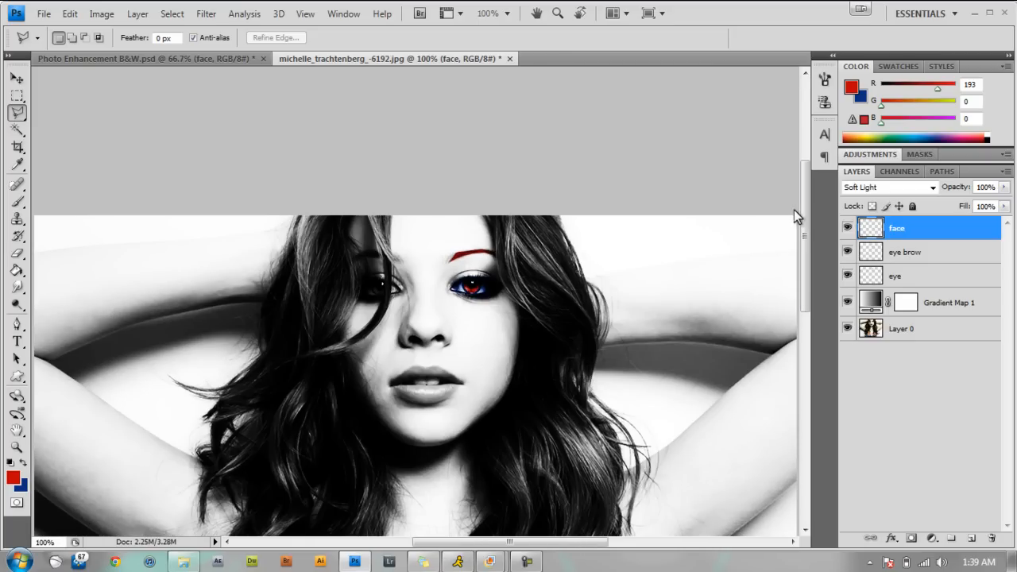
drag(805, 220, 805, 244)
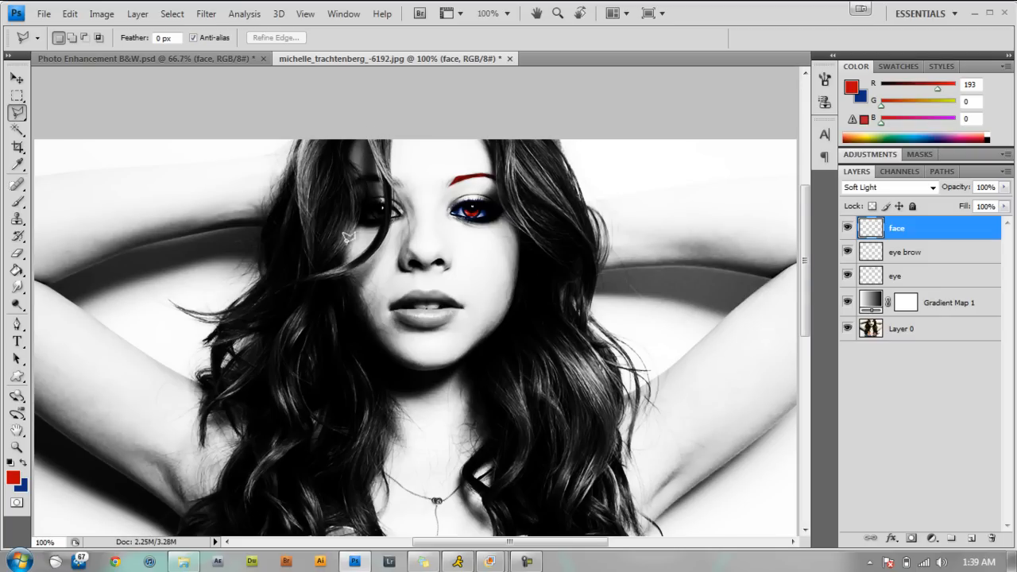
click(352, 151)
click(352, 159)
click(364, 194)
click(342, 251)
click(355, 255)
click(368, 241)
click(379, 230)
click(386, 205)
click(382, 178)
click(370, 164)
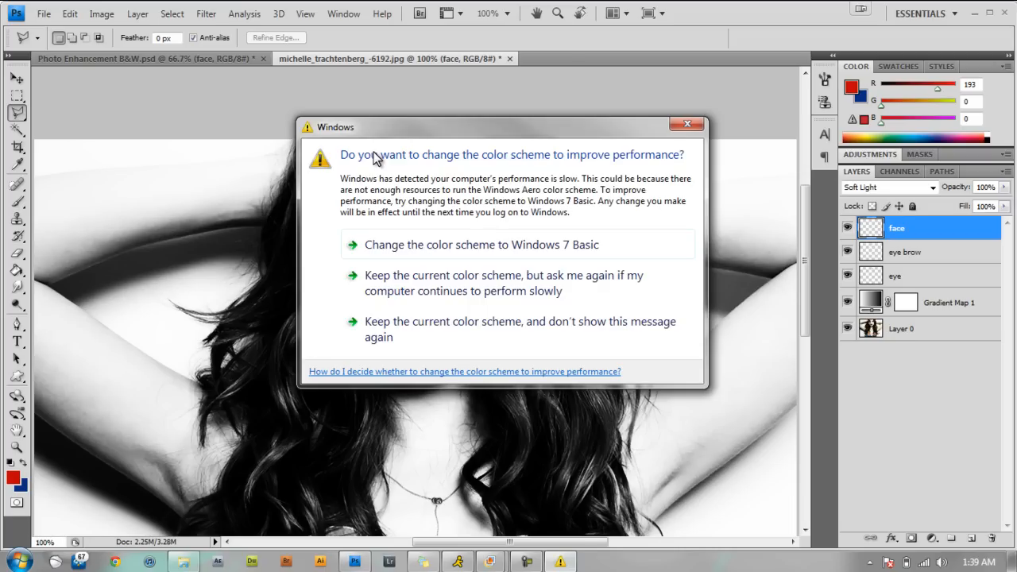
click(681, 124)
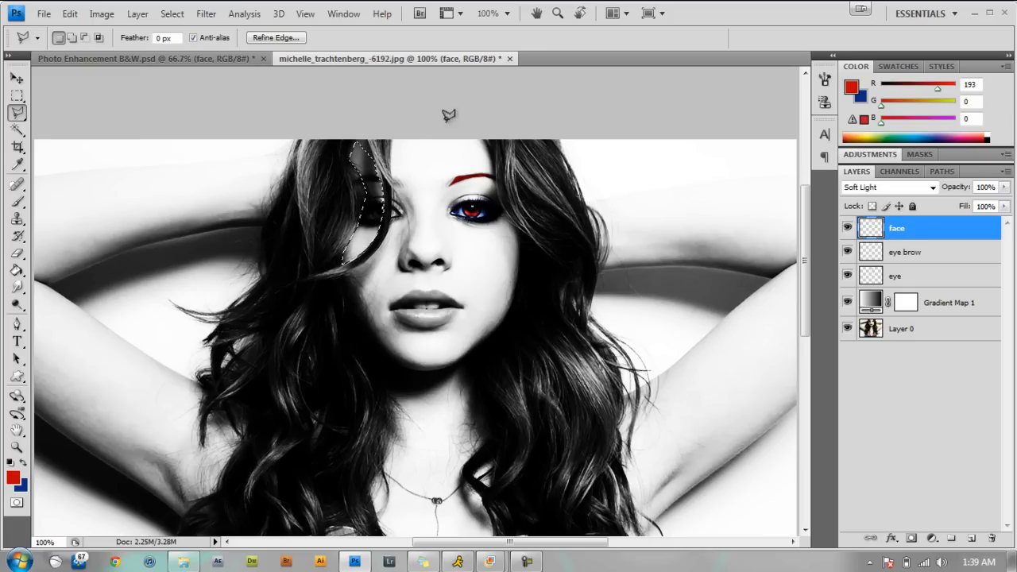
Paint the selected strip of face blue on the face layer with the brush and deselect it.
click(23, 463)
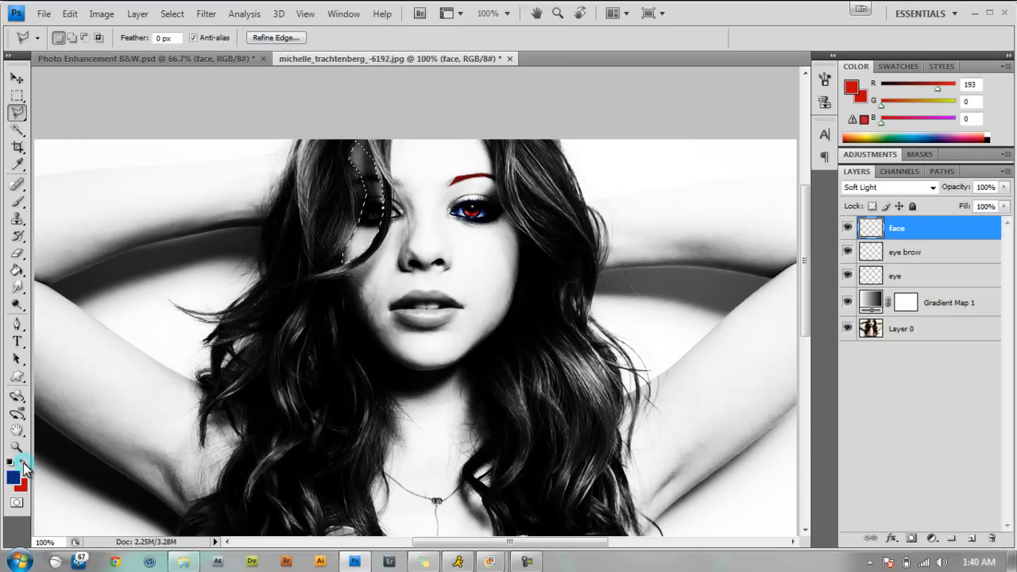
click(17, 201)
mouse_move(362, 163)
mouse_down()
mouse_move(347, 288)
mouse_move(371, 217)
mouse_move(362, 242)
mouse_move(384, 297)
mouse_up()
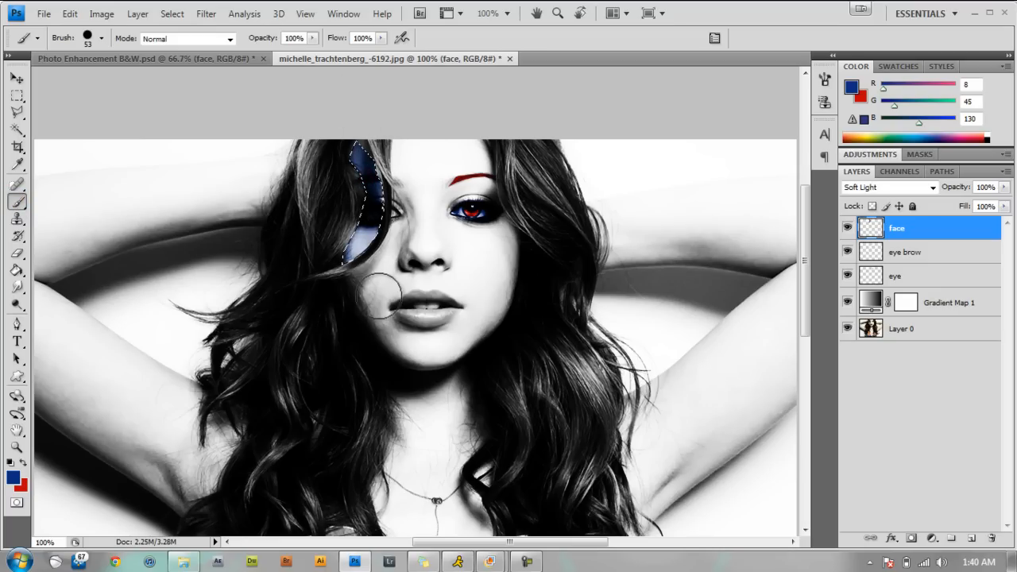
key(ctrl+d)
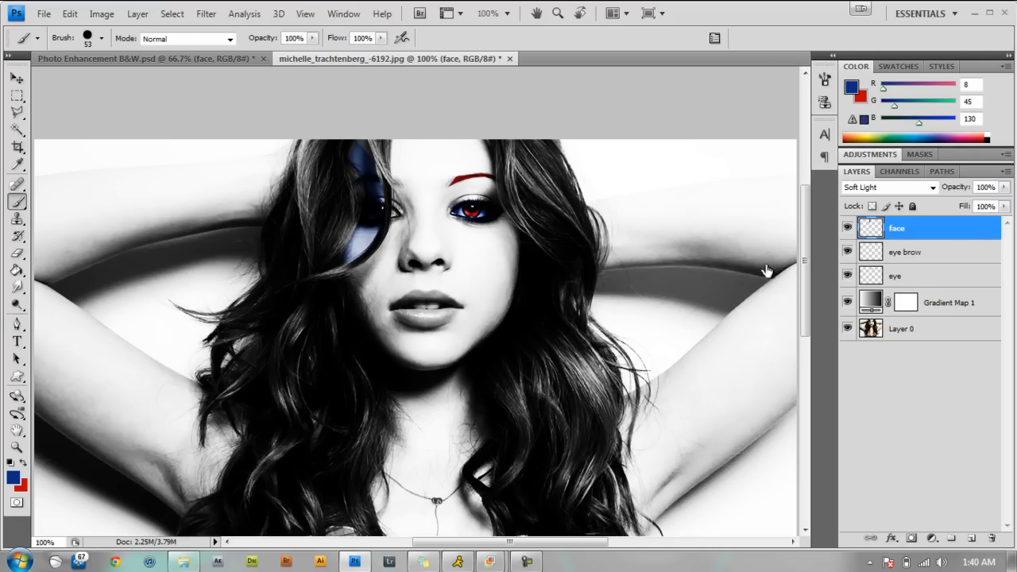
Add a new empty layer above the face layer and outline the upper lip with a closed Polygonal Lasso selection, with red as the foreground color.
click(971, 540)
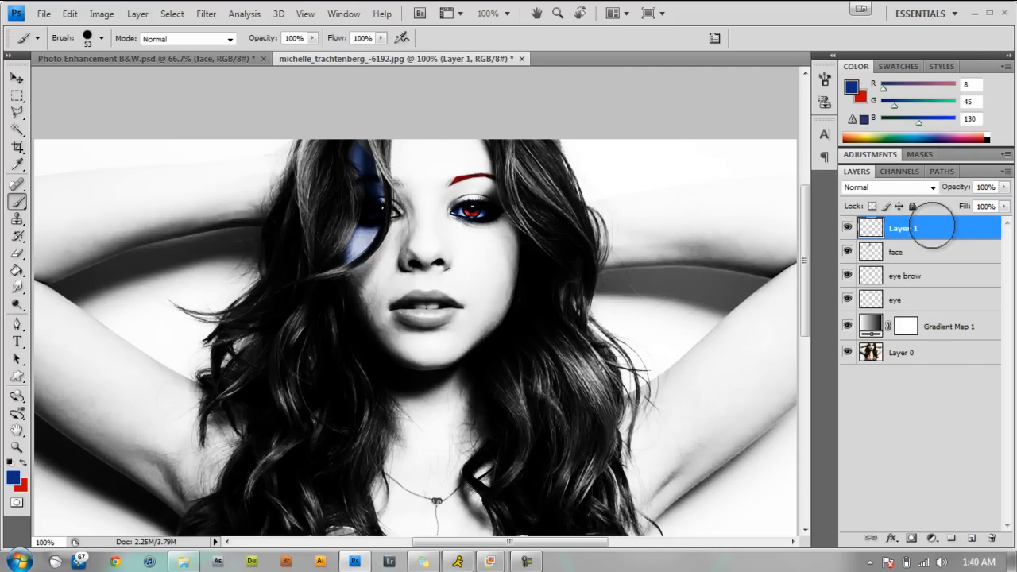
click(17, 113)
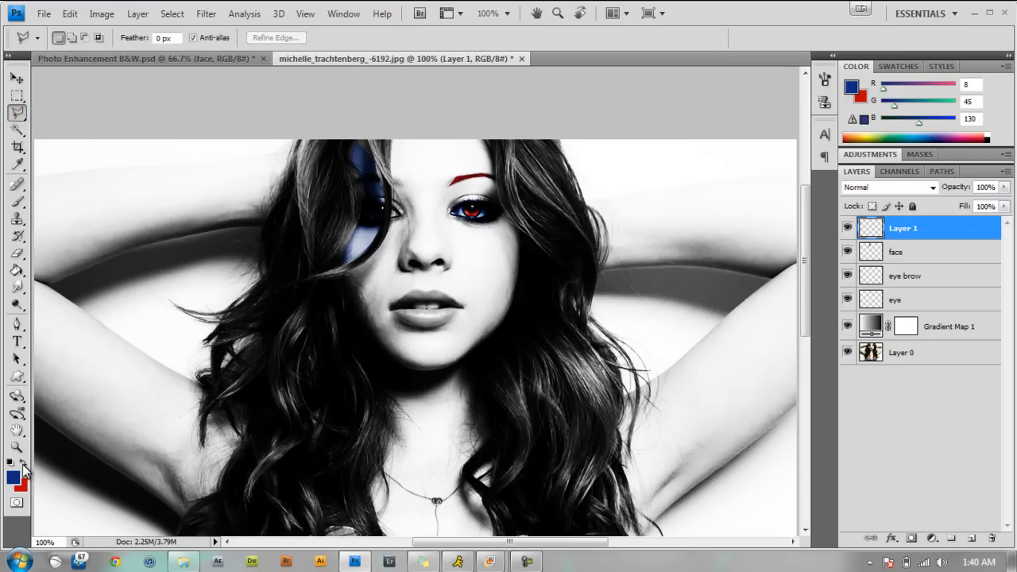
click(23, 460)
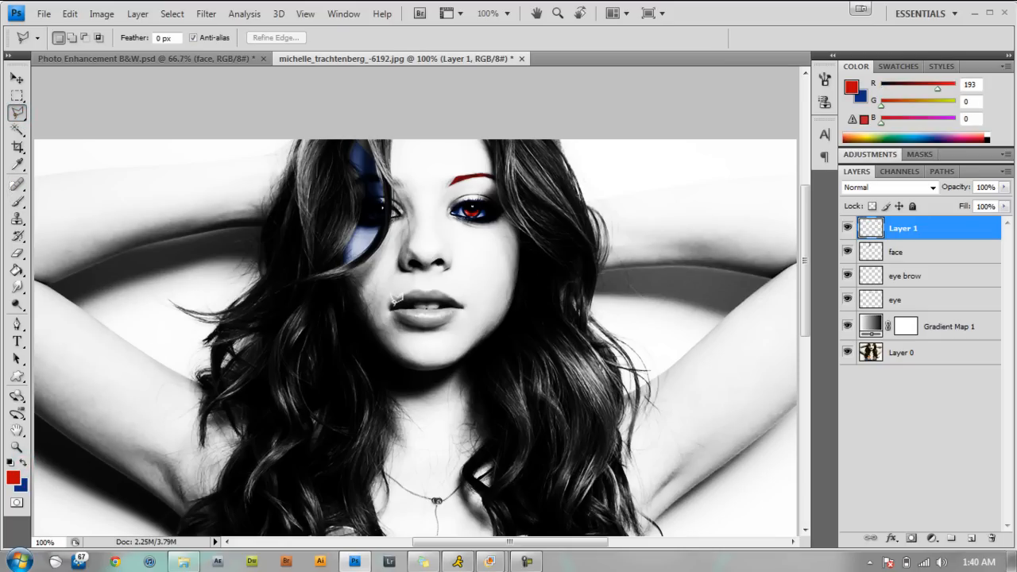
key(ctrl+plus)
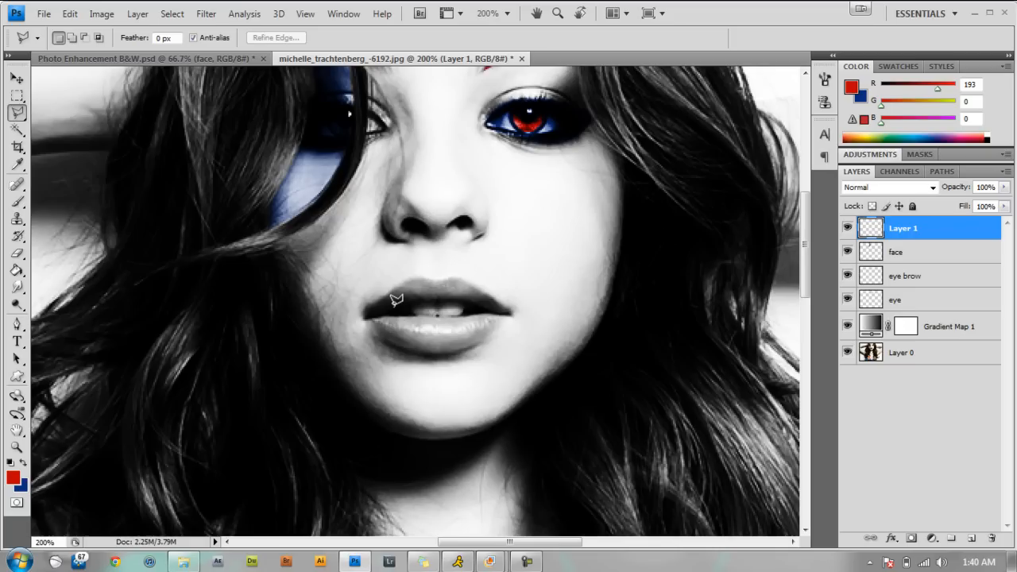
click(375, 302)
click(398, 286)
click(497, 301)
click(510, 309)
click(454, 301)
click(439, 299)
click(409, 299)
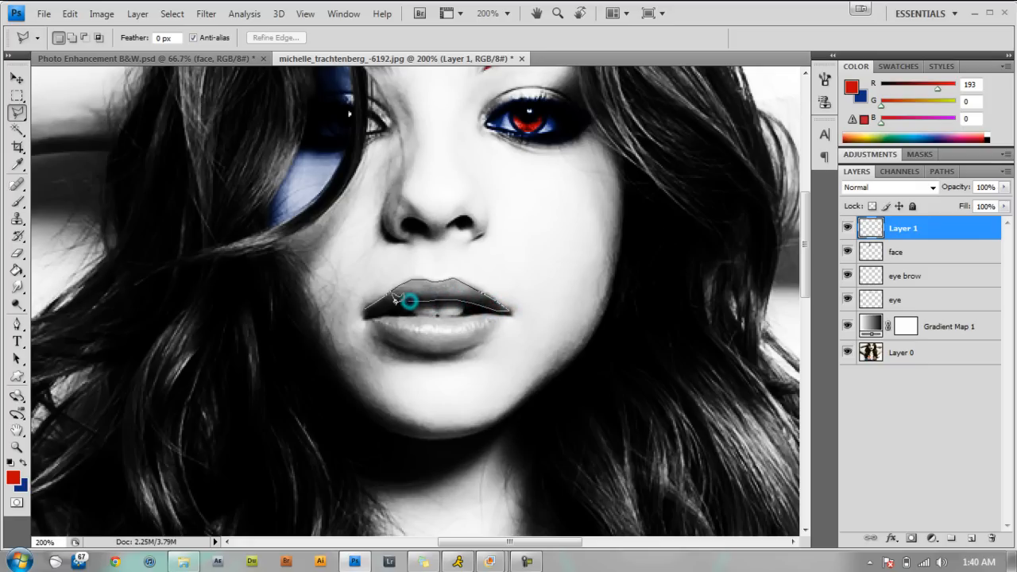
click(367, 304)
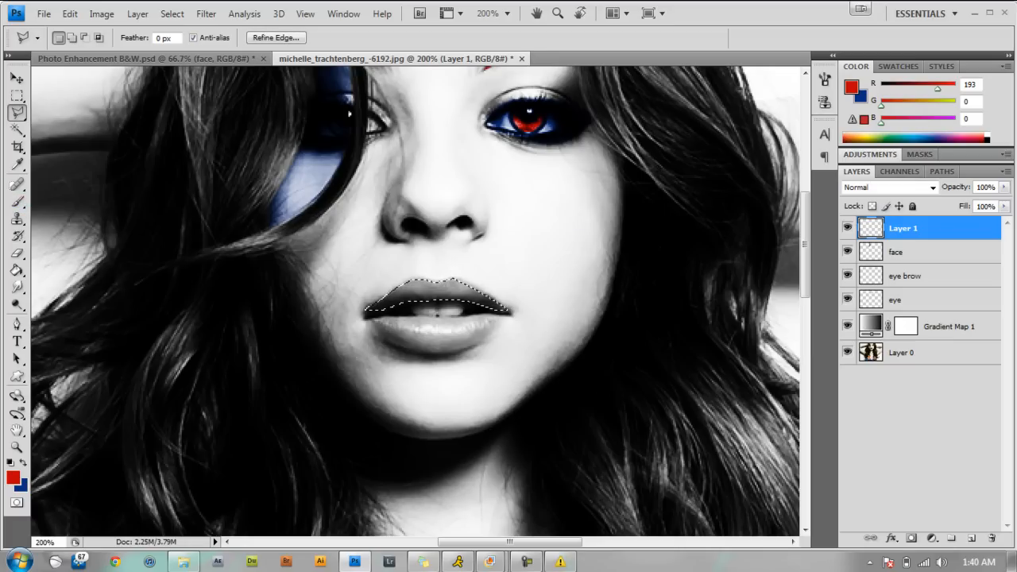
Paint the selected upper lip red on the new layer using the Multiply layer blend mode, and clear the selection.
click(16, 201)
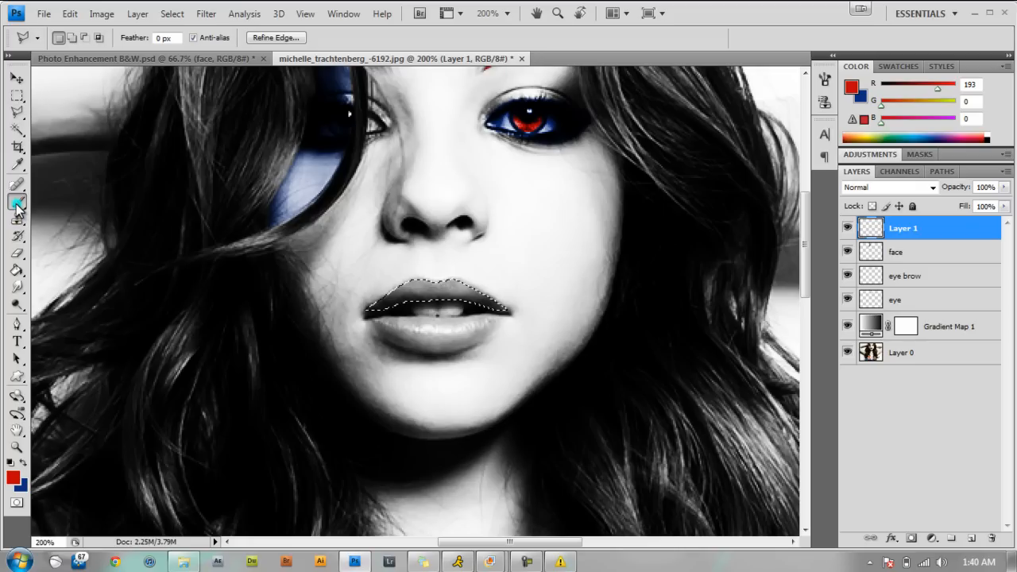
mouse_move(500, 281)
mouse_down()
mouse_move(495, 302)
mouse_move(420, 300)
mouse_up()
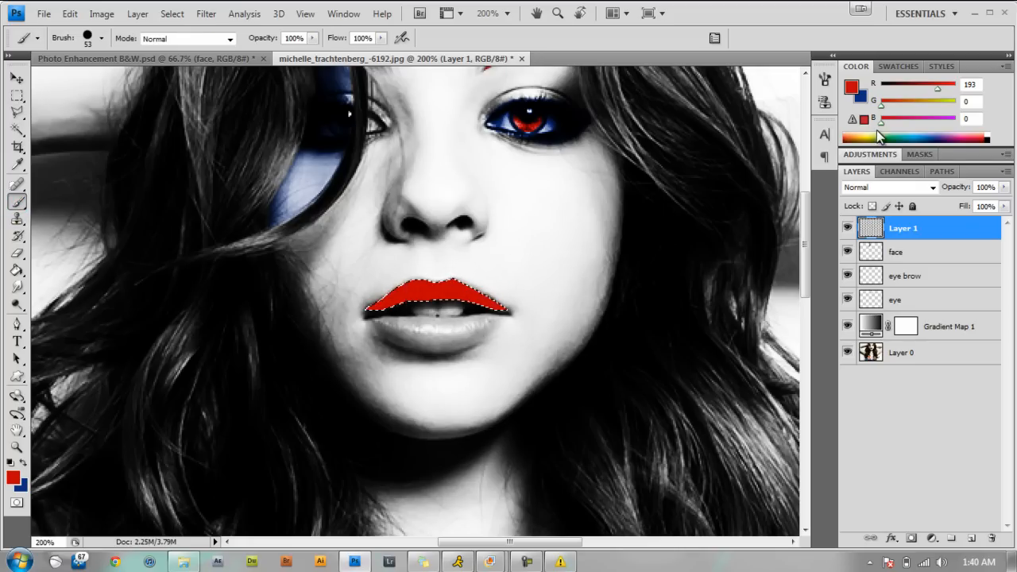
click(933, 188)
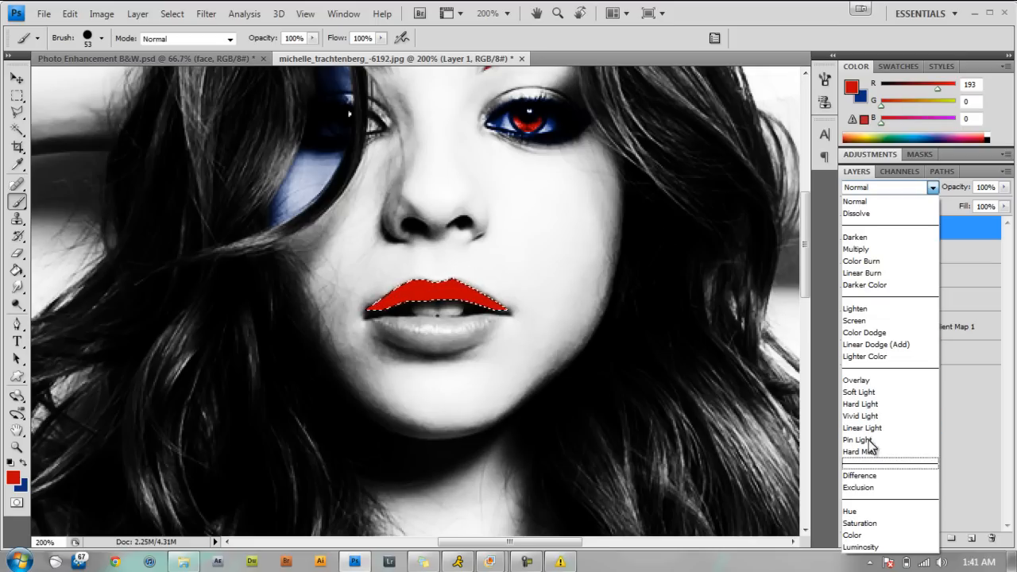
click(870, 250)
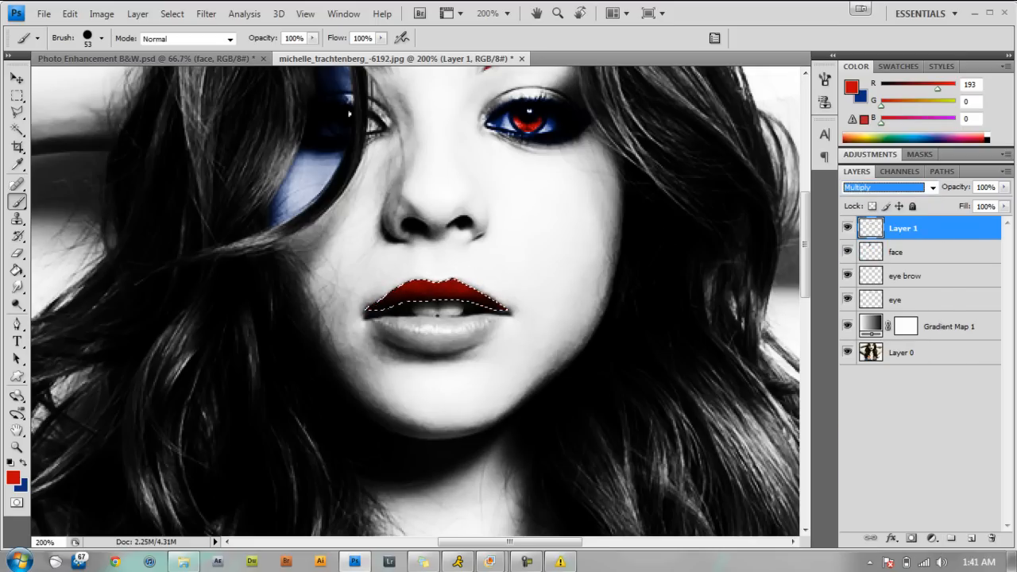
key(ctrl+d)
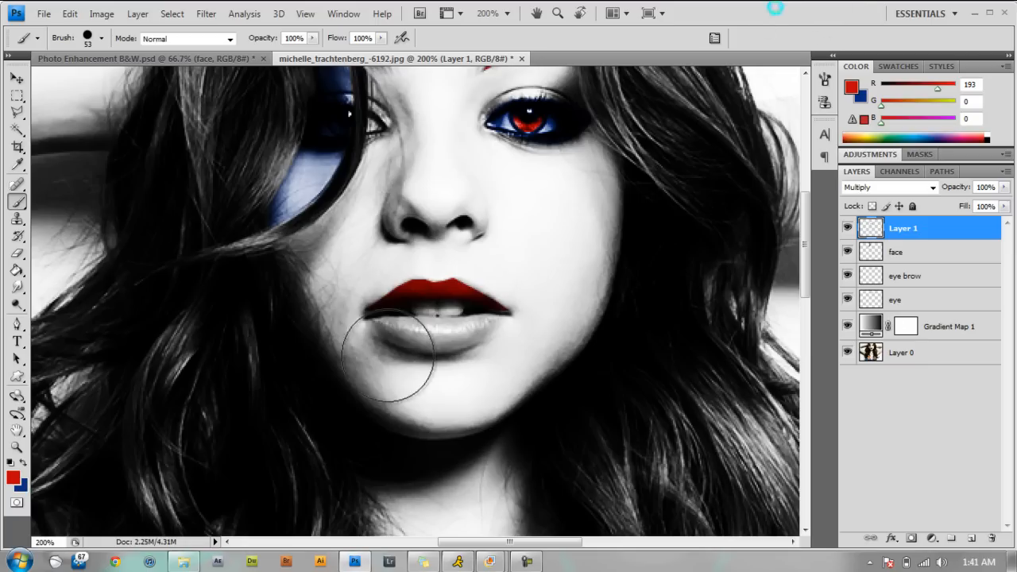
key(ctrl+shift+d)
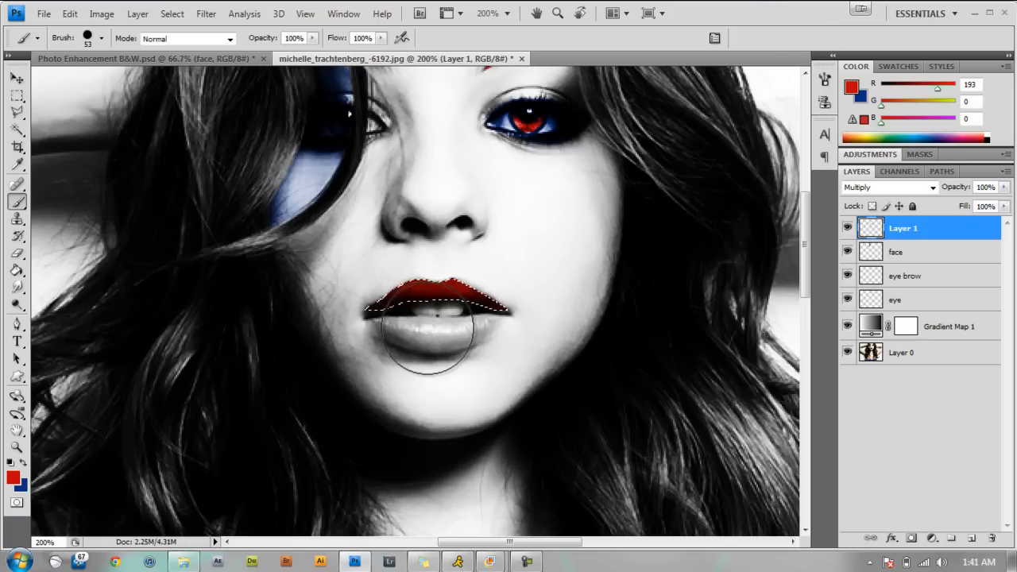
key(ctrl+d)
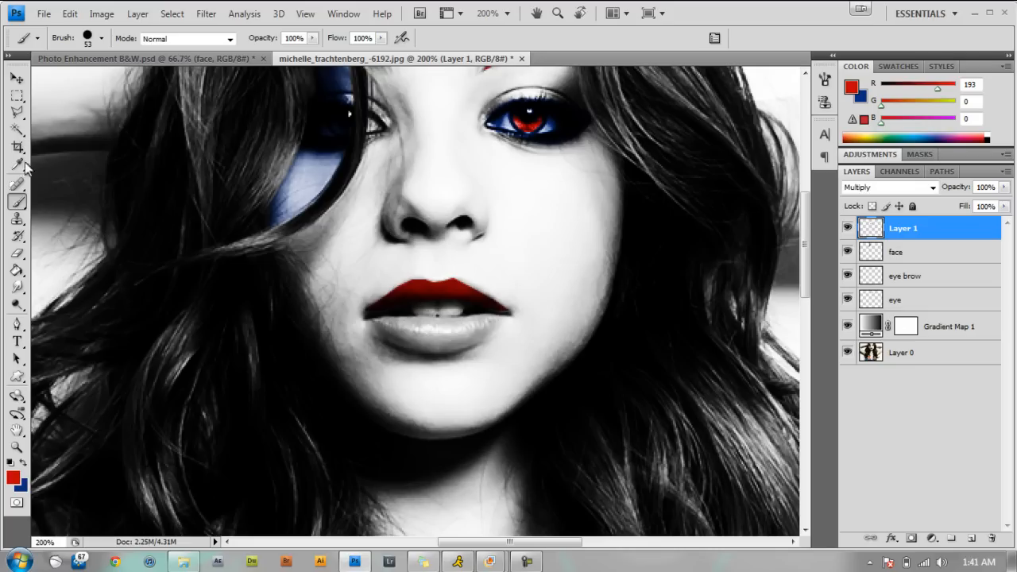
Outline the lower lip with a closed Polygonal Lasso selection.
click(16, 116)
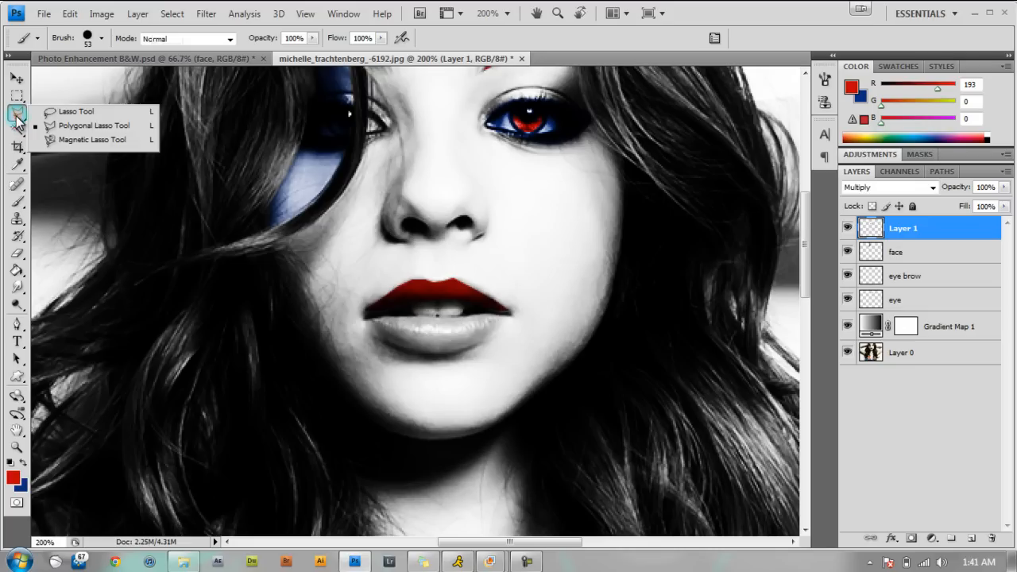
click(63, 113)
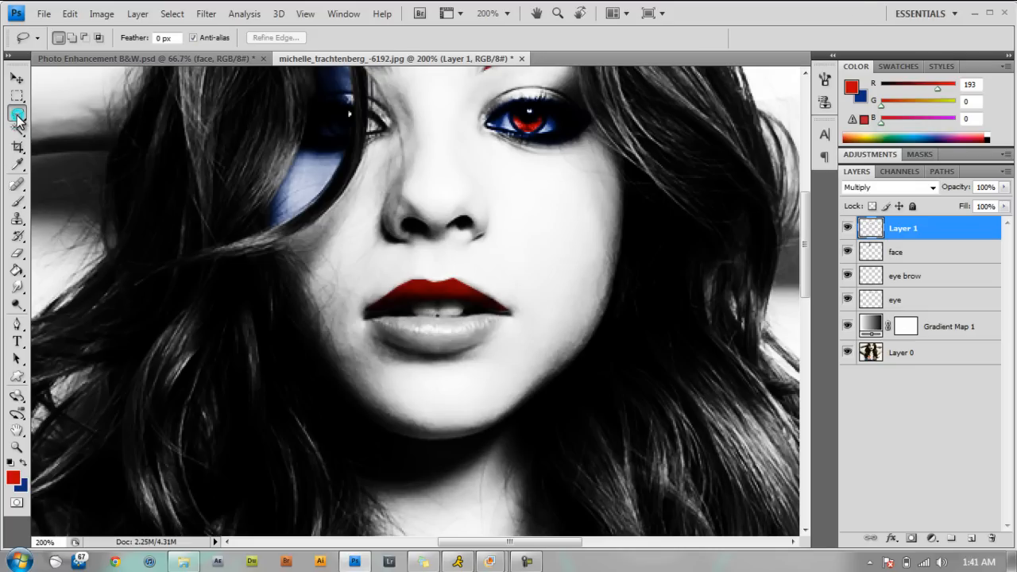
click(18, 117)
click(67, 122)
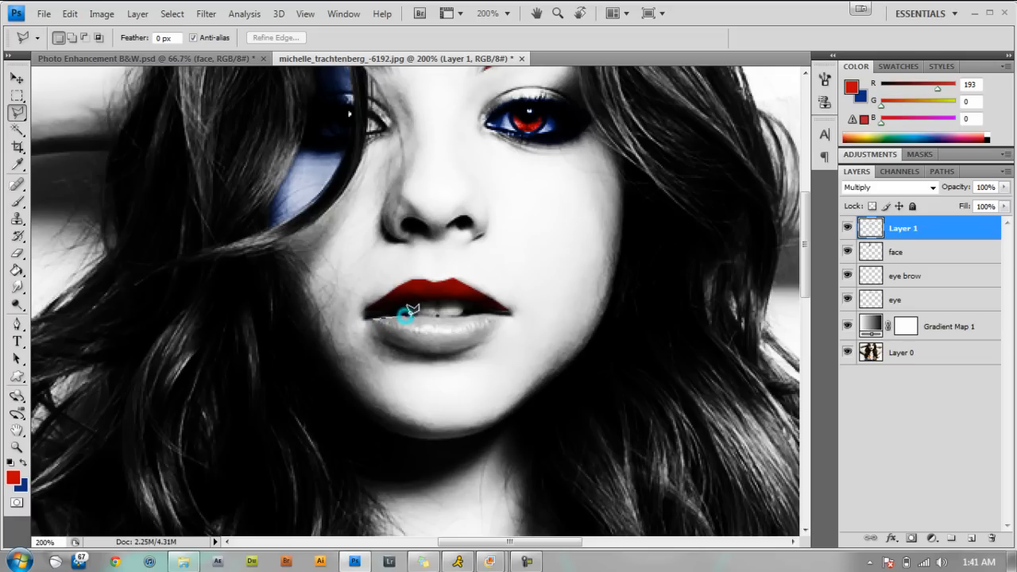
click(447, 318)
click(475, 315)
click(507, 312)
click(440, 353)
click(367, 321)
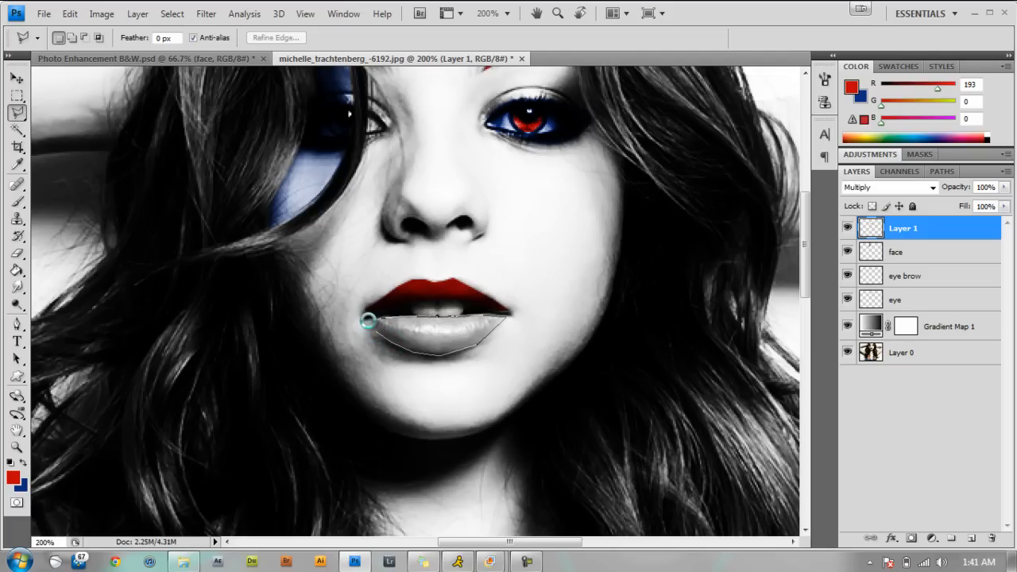
click(367, 321)
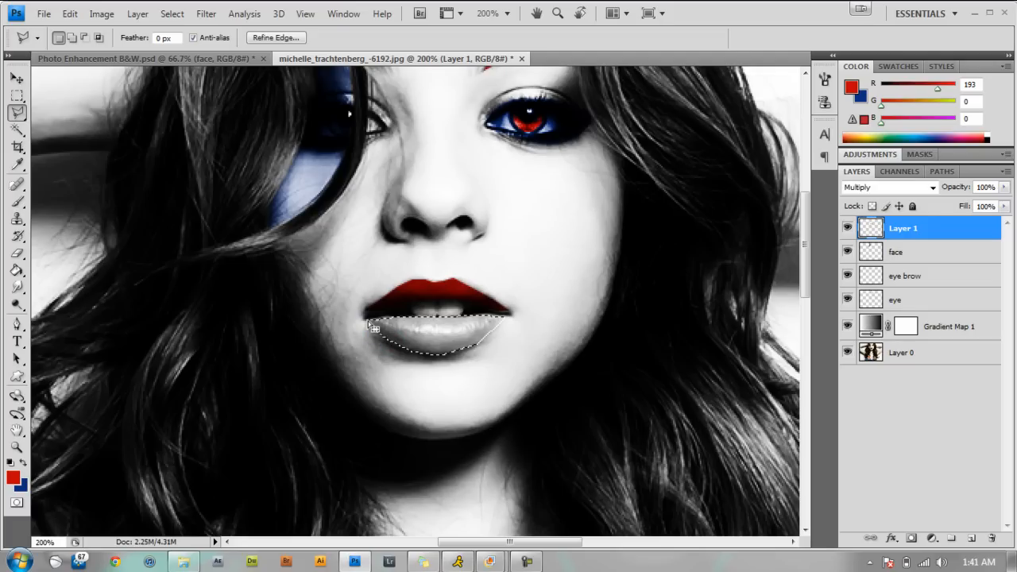
Paint the selected lower lip red on the same Multiply layer as the upper lip and clear the selection.
click(18, 201)
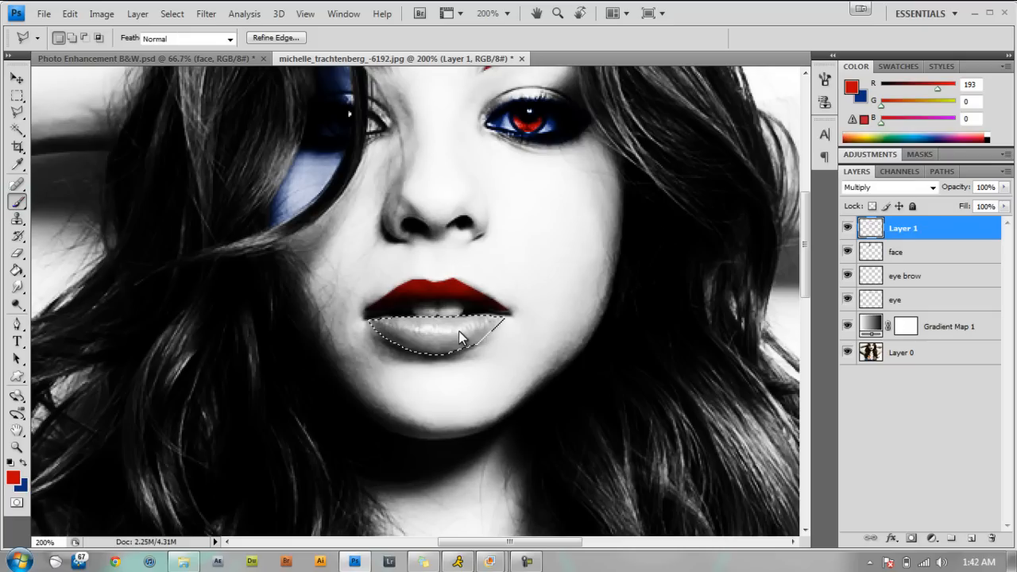
drag(489, 332, 449, 334)
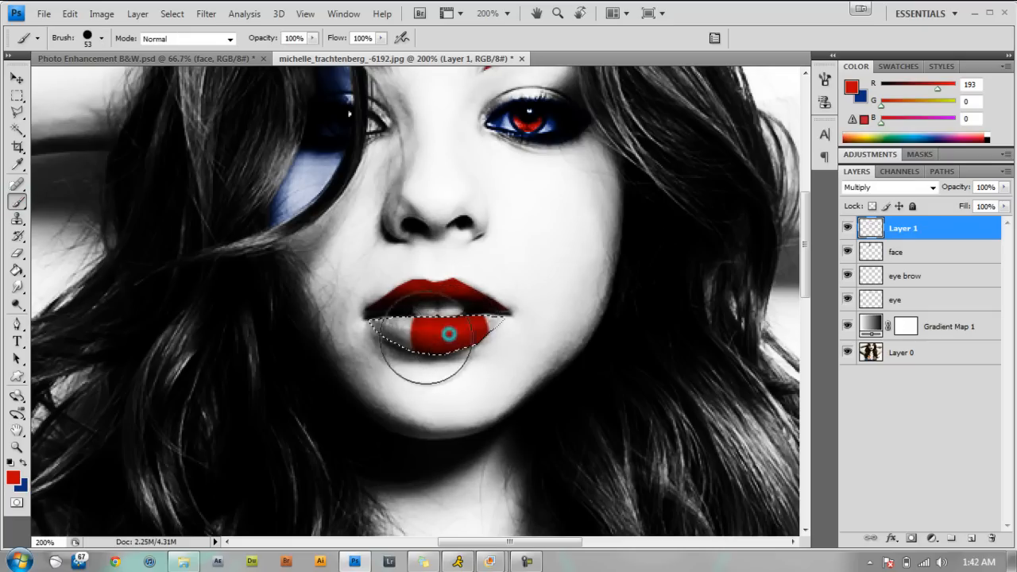
drag(317, 336, 393, 334)
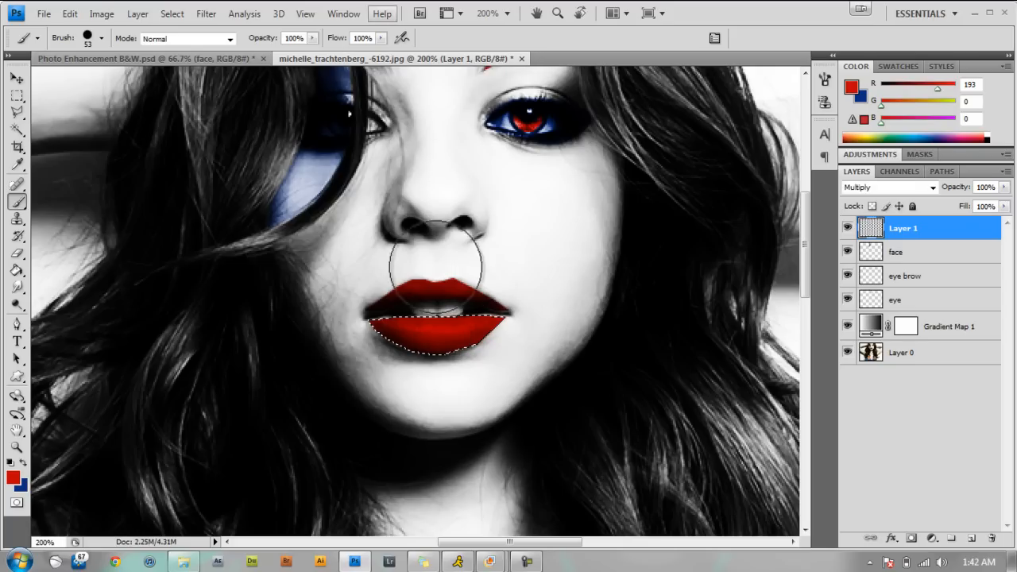
key(ctrl+d)
Compare the whole portrait with the finished example in Photo Enhancement B&W.psd and return to the working image.
key(ctrl+minus)
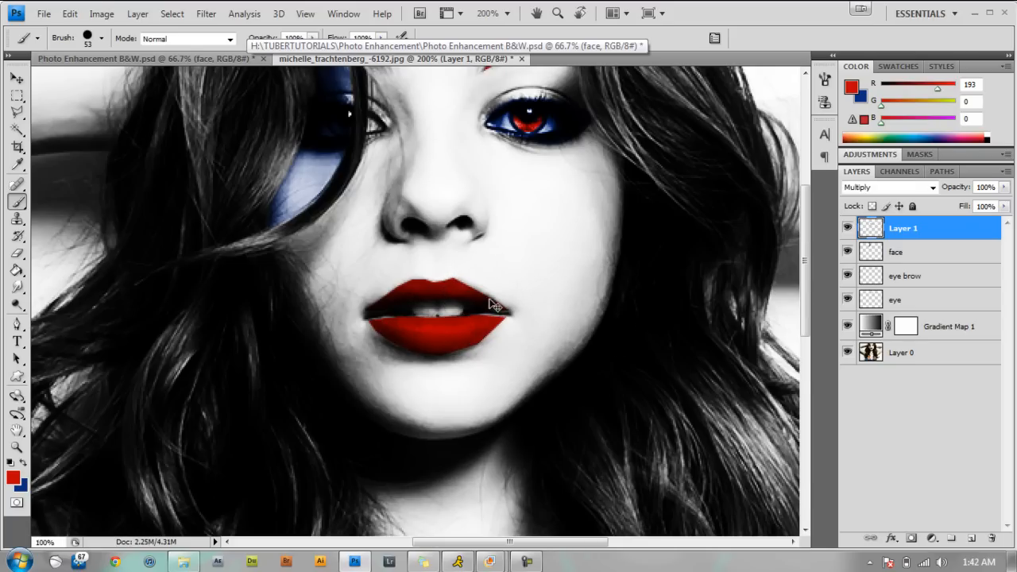
key(ctrl+minus)
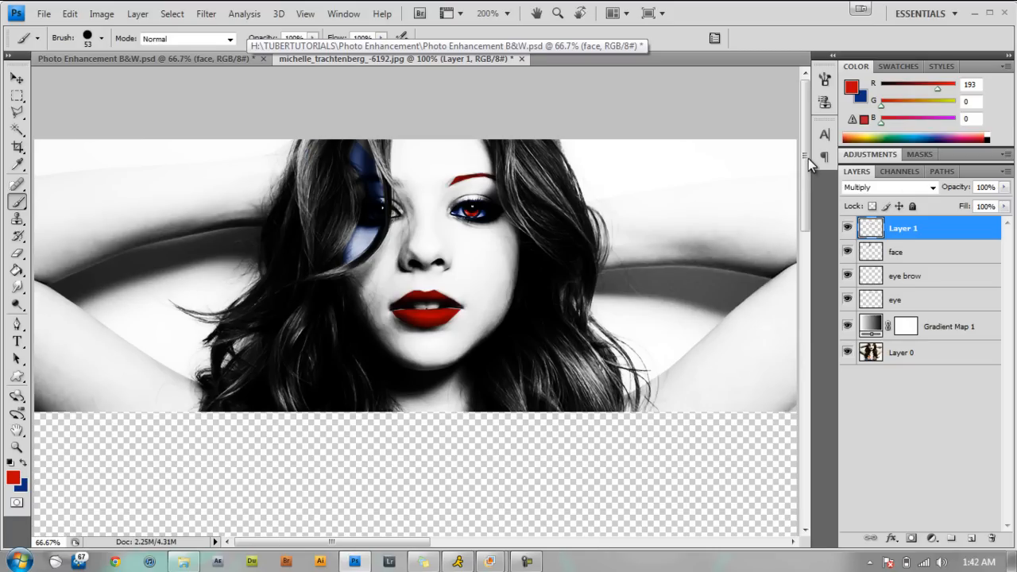
key(ctrl+minus)
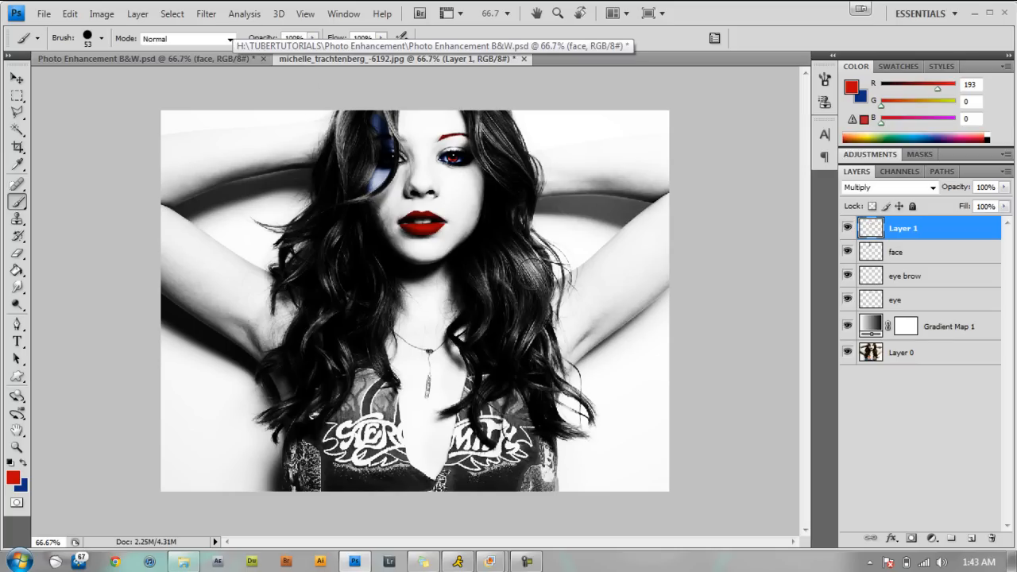
click(205, 61)
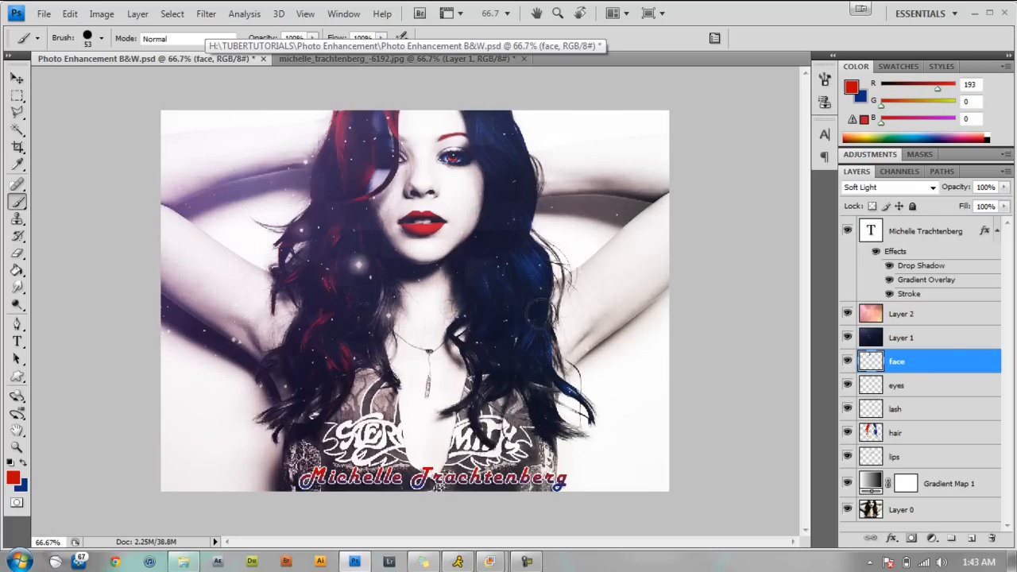
click(328, 60)
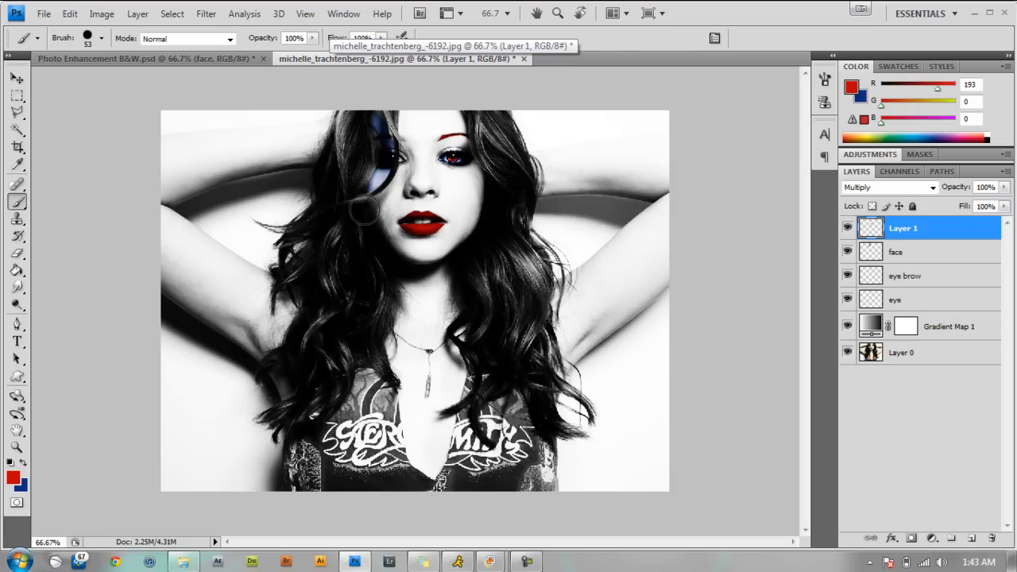
Add a new empty layer above the lip layer and set its blend mode to Multiply.
key(ctrl+plus)
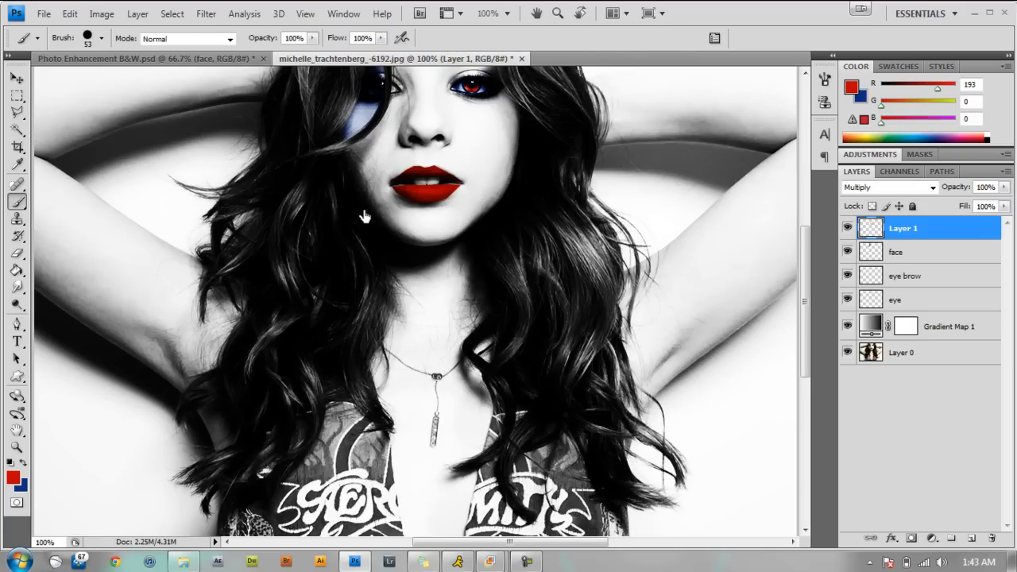
drag(804, 256, 804, 236)
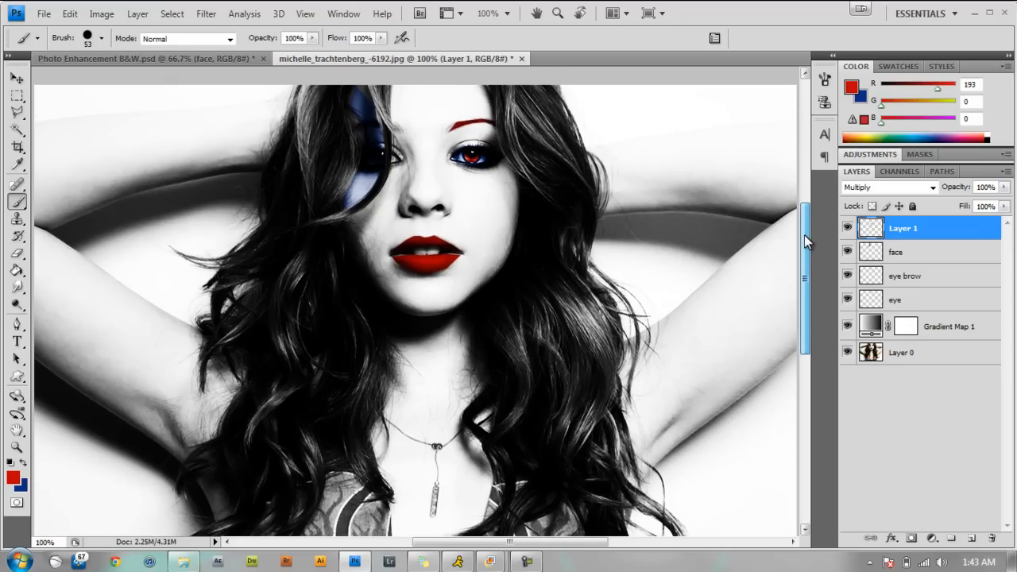
click(970, 539)
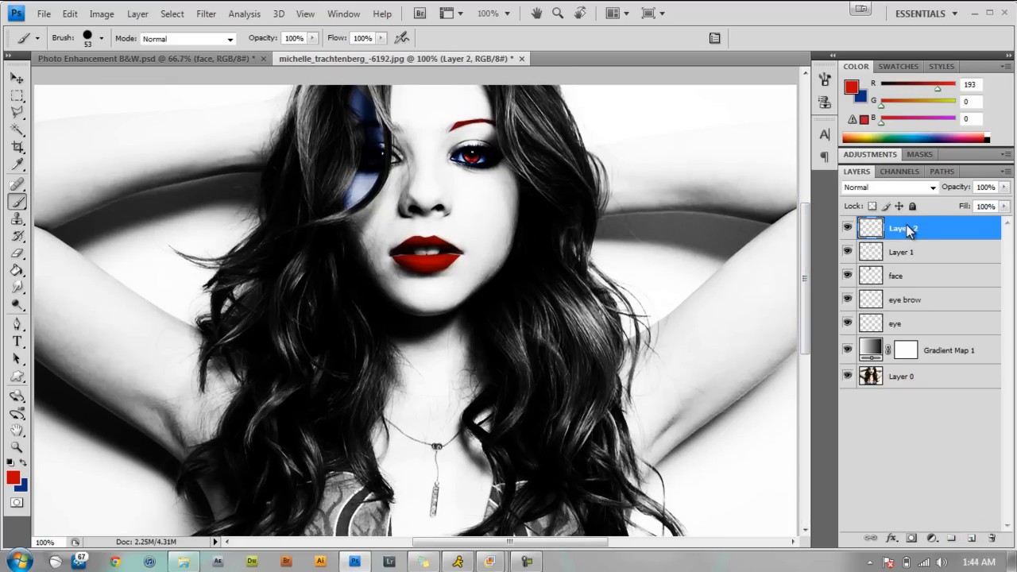
click(931, 187)
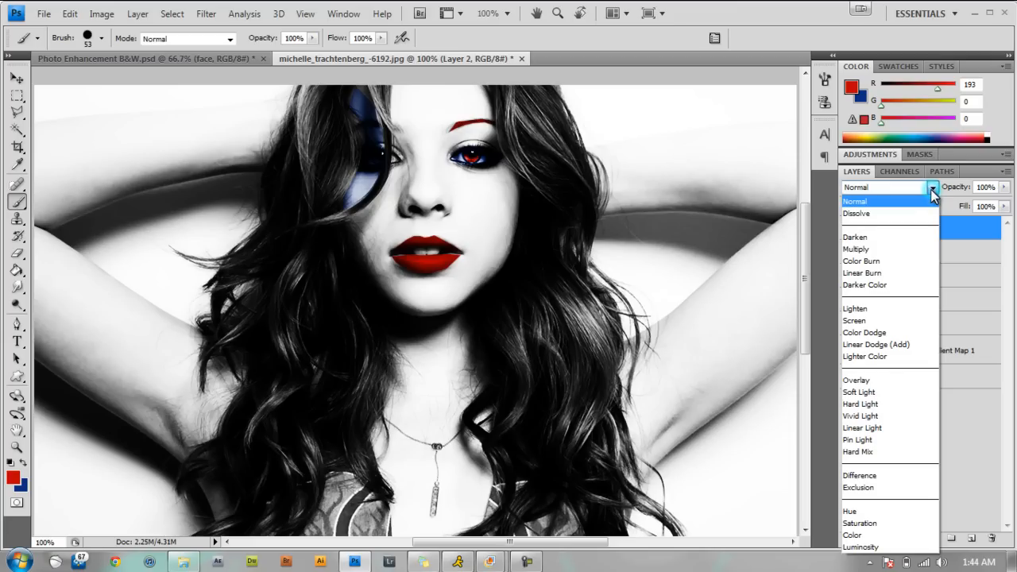
click(856, 249)
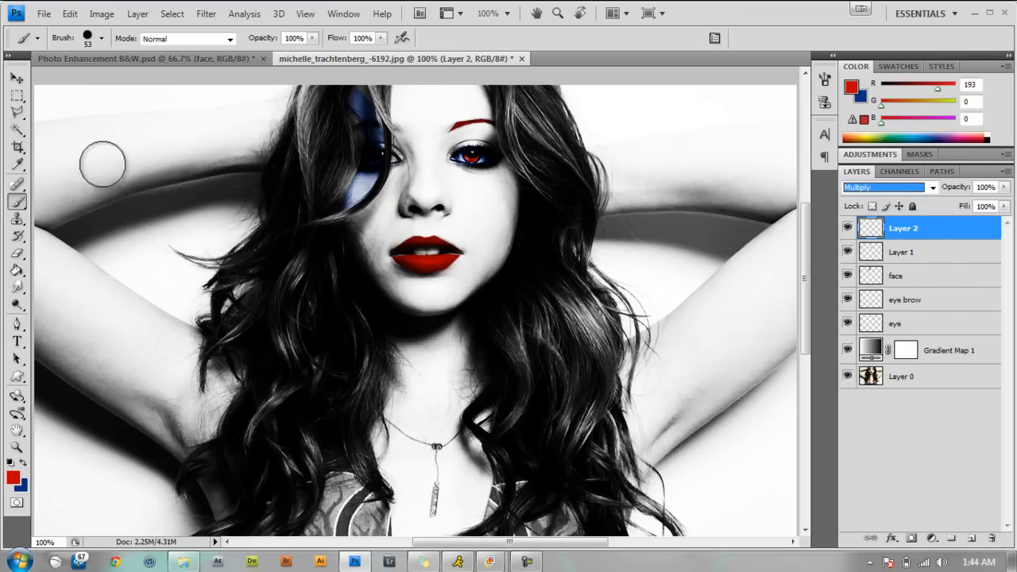
Outline the thin hair strand curving in front of the half-hidden eye with a closed Polygonal Lasso selection.
click(17, 114)
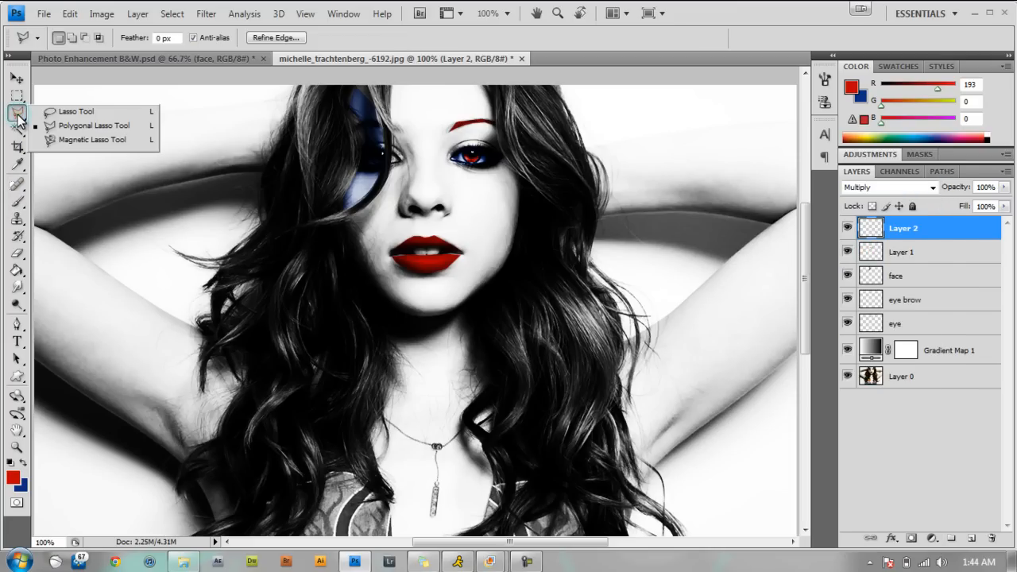
click(107, 126)
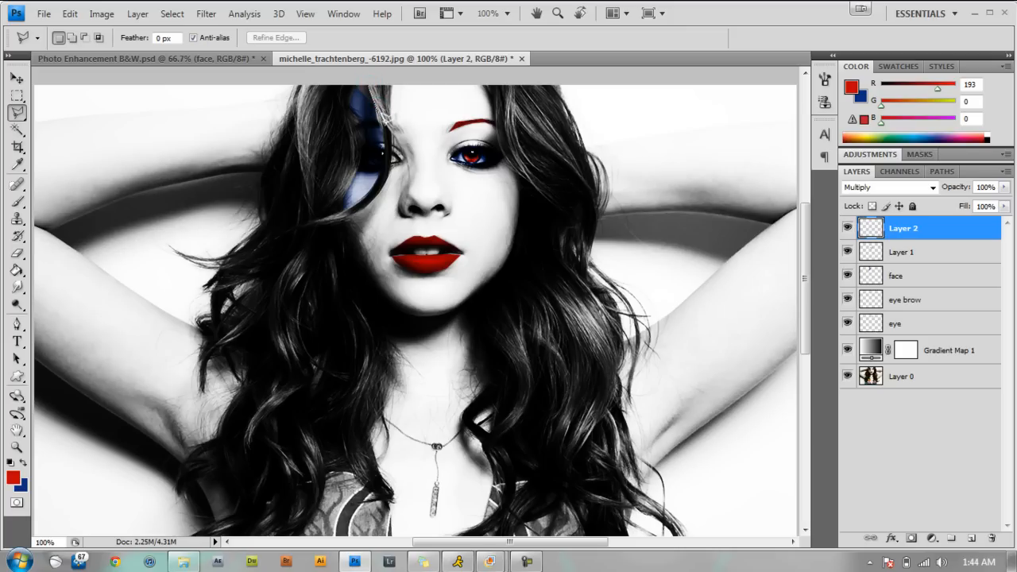
click(387, 159)
click(335, 208)
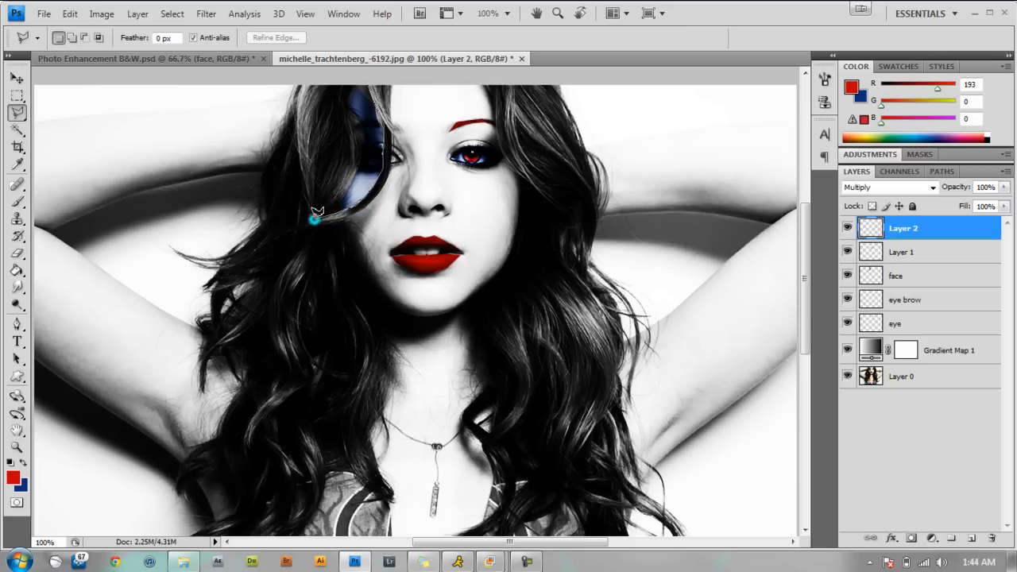
click(297, 225)
click(392, 141)
click(370, 88)
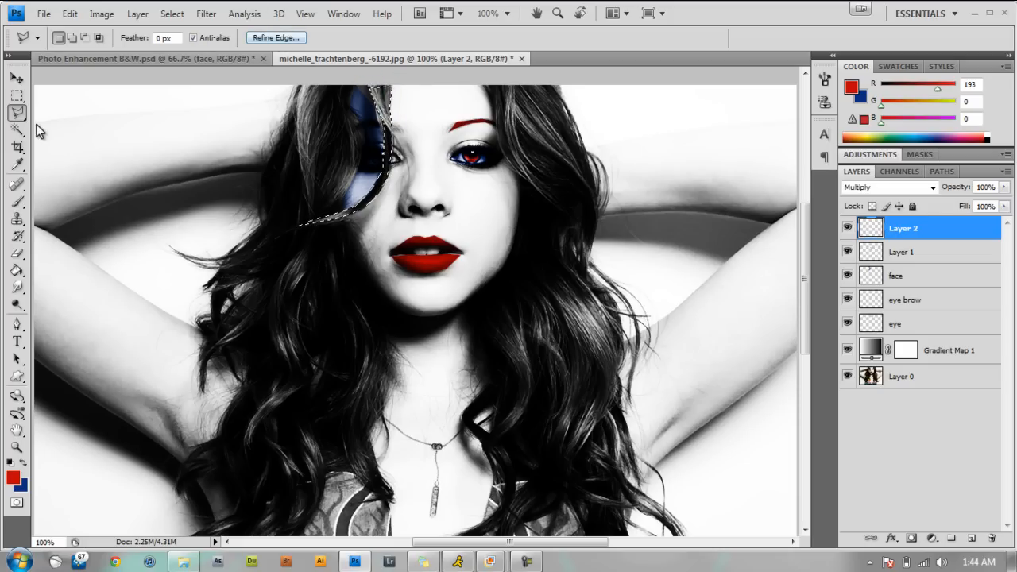
Paint the selected thin hair strand red on the new Multiply layer and deselect it.
click(17, 203)
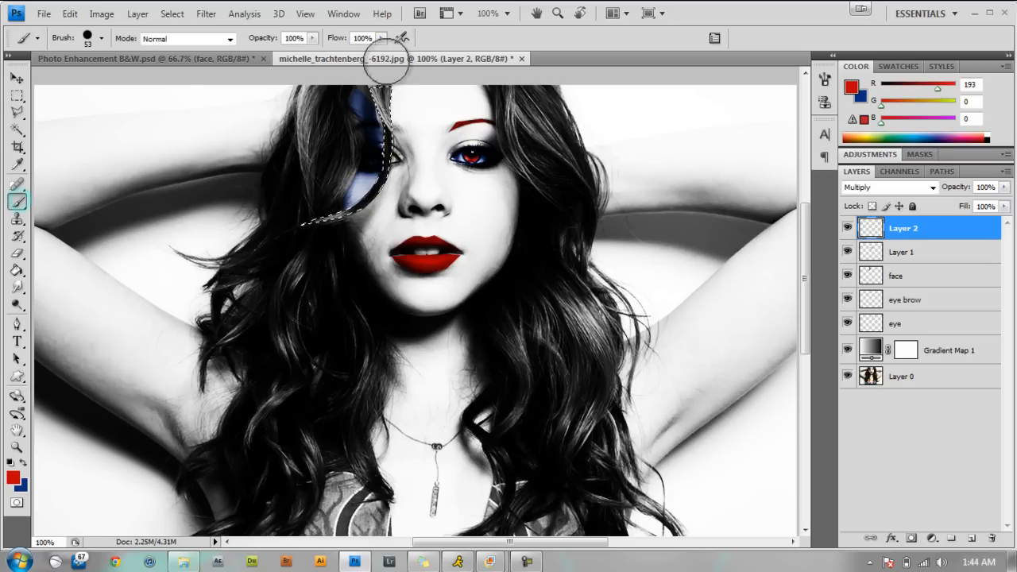
mouse_move(404, 95)
mouse_down()
mouse_move(389, 87)
mouse_move(388, 115)
mouse_up()
mouse_move(375, 177)
mouse_down()
mouse_move(278, 237)
mouse_move(361, 87)
mouse_move(380, 103)
mouse_up()
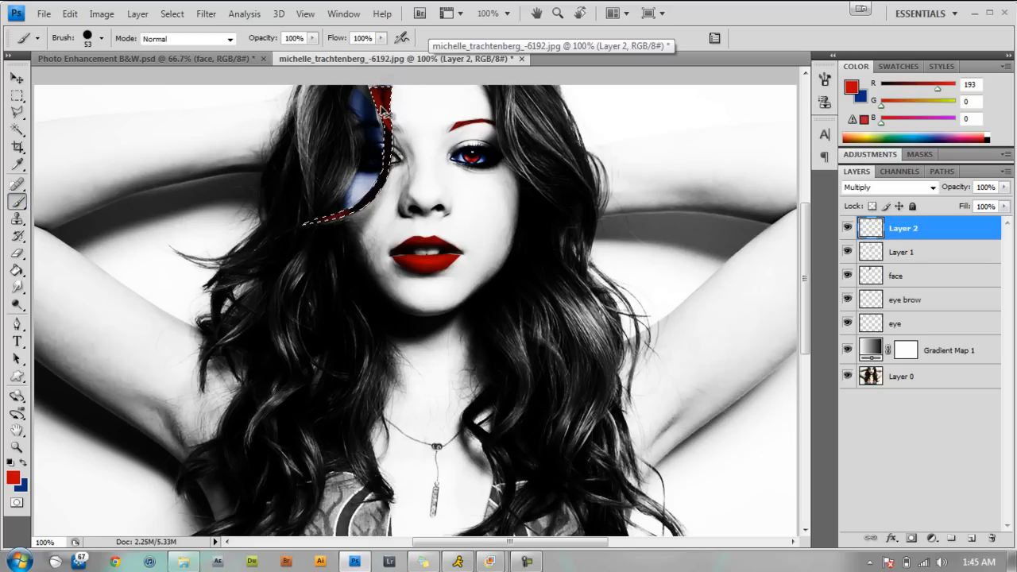
key(ctrl+d)
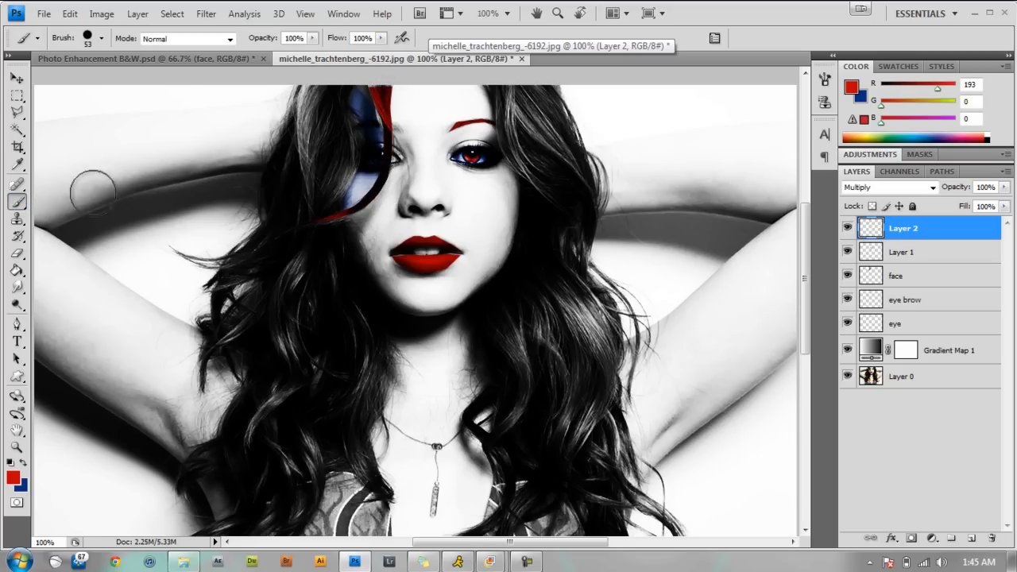
Outline the wide lock of hair beside the blue strip of face with a closed Polygonal Lasso selection.
click(17, 112)
click(93, 125)
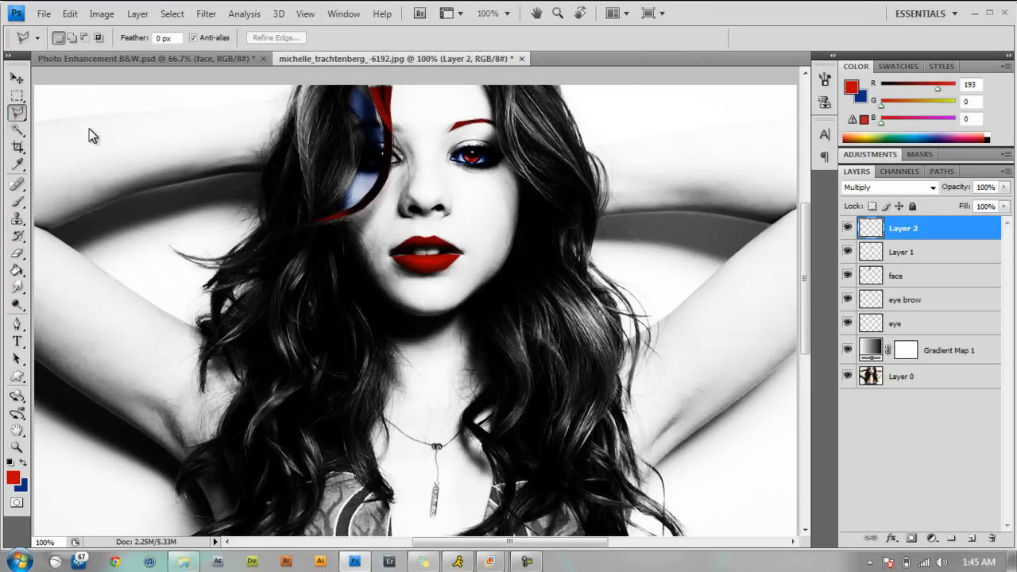
click(302, 82)
click(307, 182)
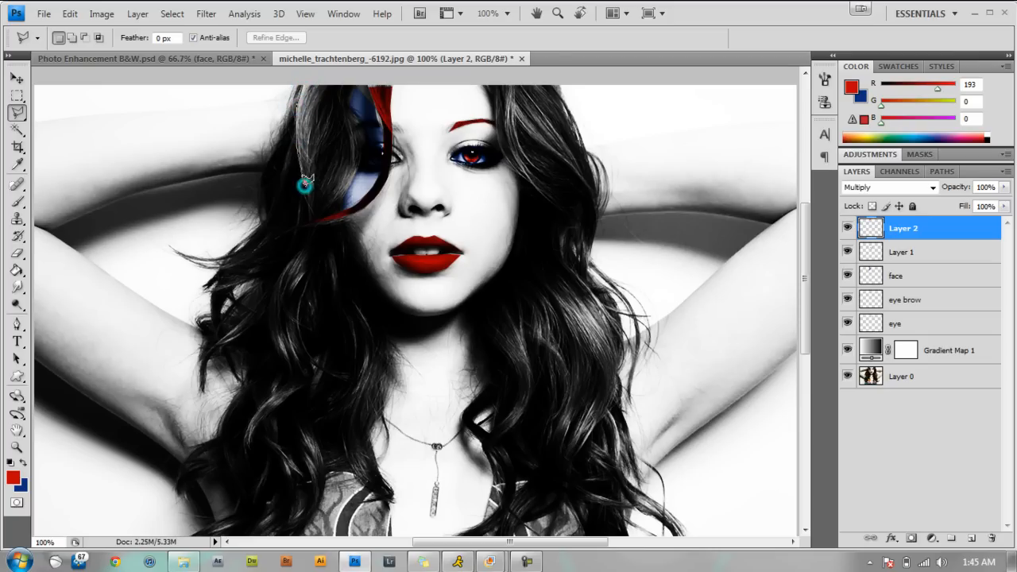
click(310, 222)
click(332, 212)
click(353, 181)
click(357, 160)
click(366, 145)
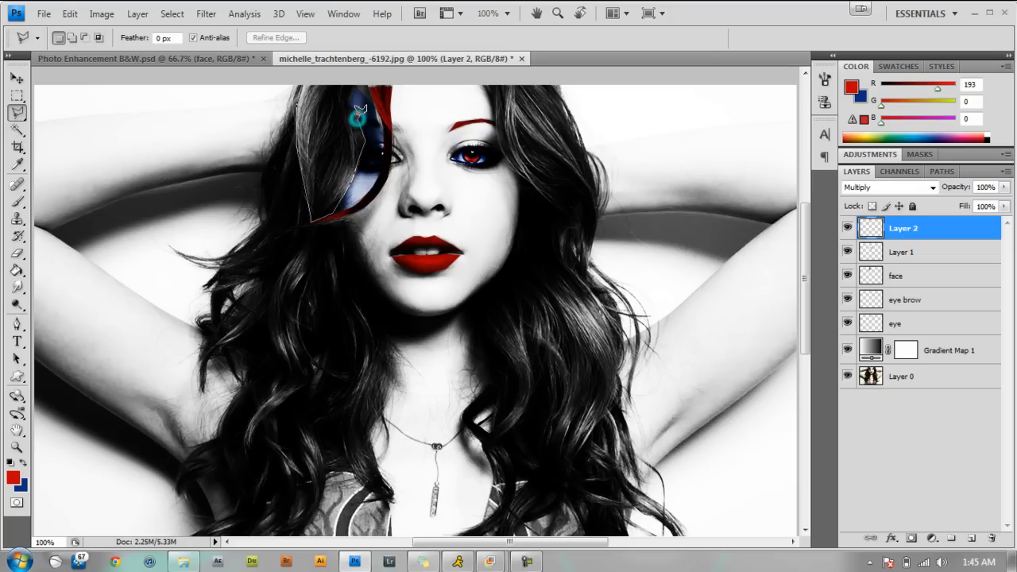
click(349, 98)
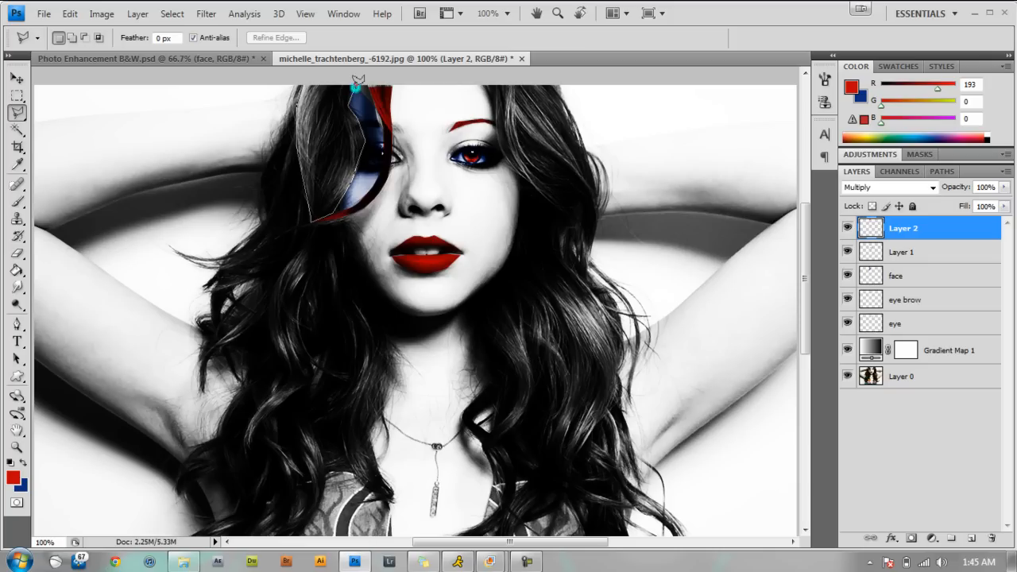
click(304, 86)
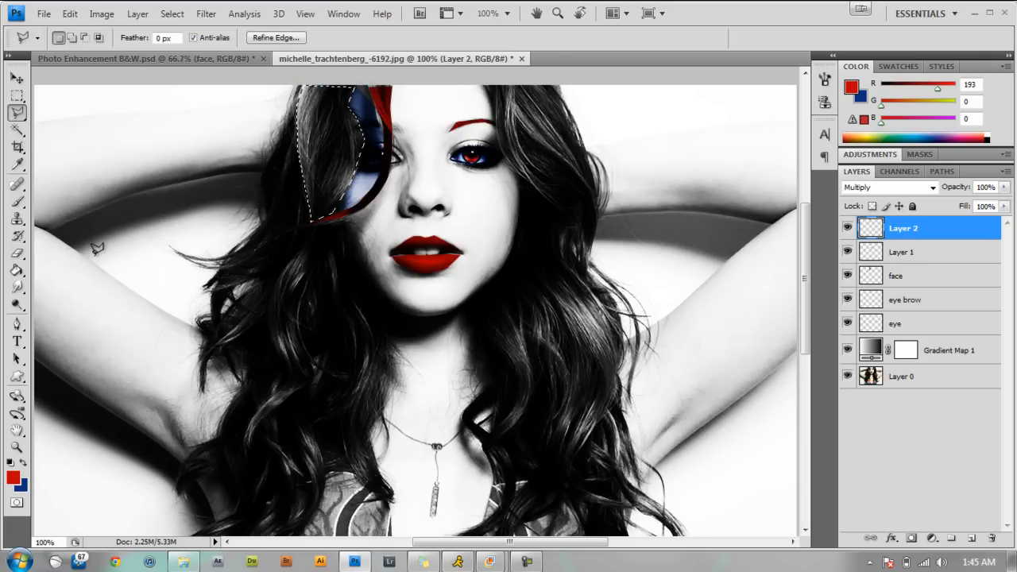
Paint the selected wide lock of hair red with the brush and clear the selection.
click(17, 201)
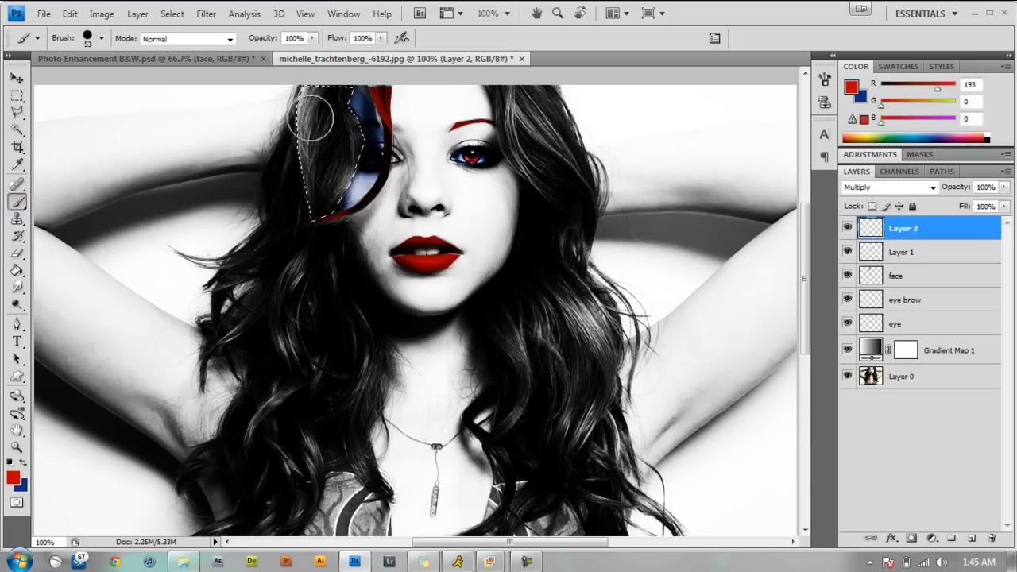
drag(304, 231, 310, 119)
mouse_move(325, 23)
mouse_down()
mouse_move(383, 22)
mouse_move(379, 45)
mouse_up()
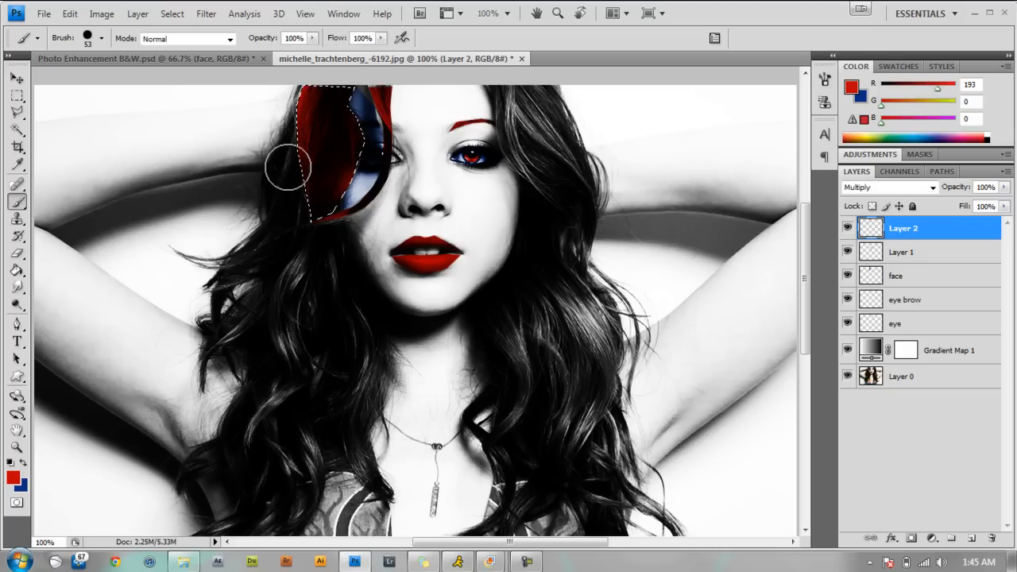
key(ctrl+d)
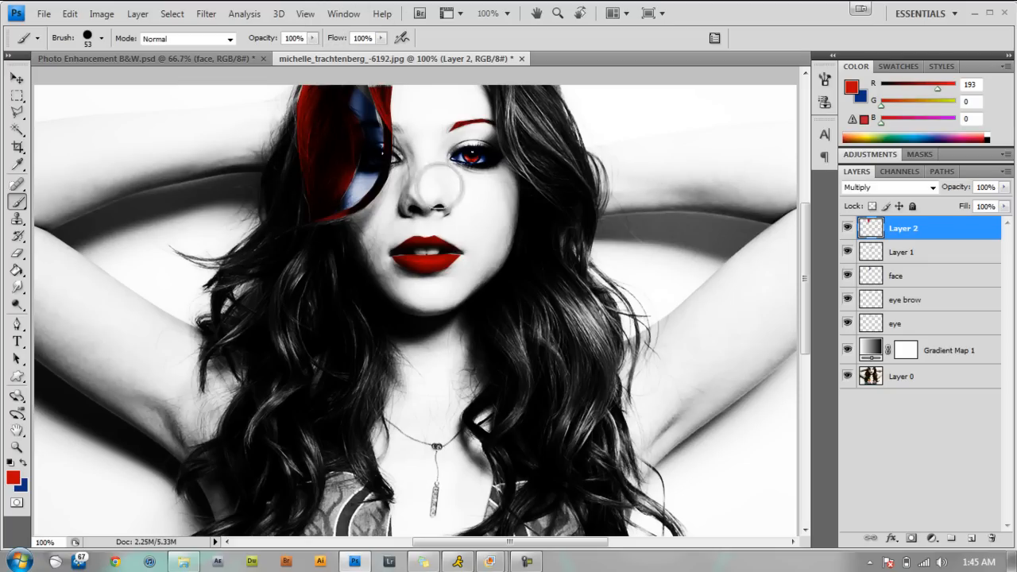
Outline the lock of hair beside the fully visible eye, up to the image's upper edge, with a closed Polygonal Lasso selection.
click(17, 113)
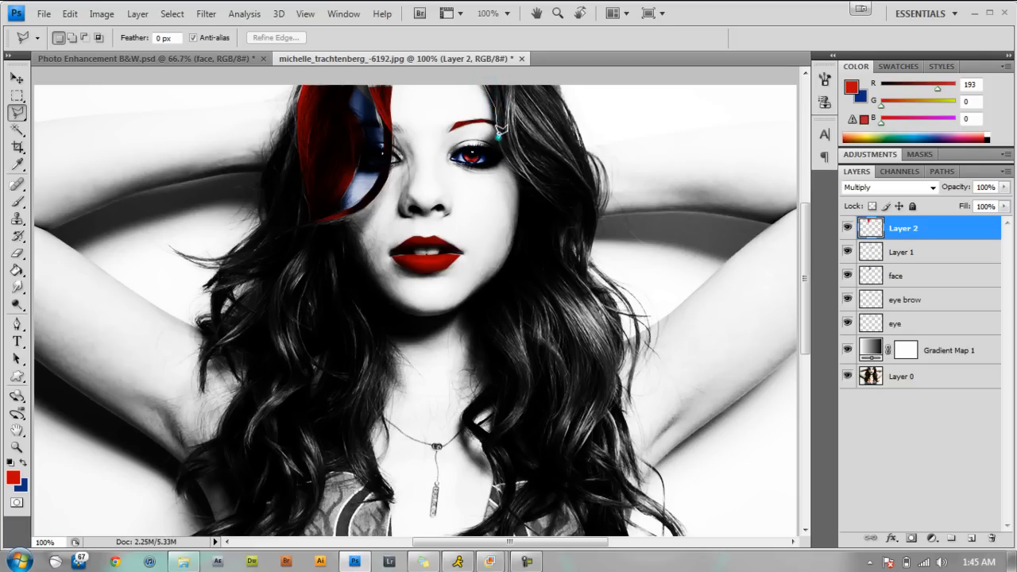
click(515, 165)
click(534, 180)
click(568, 209)
click(575, 222)
click(597, 211)
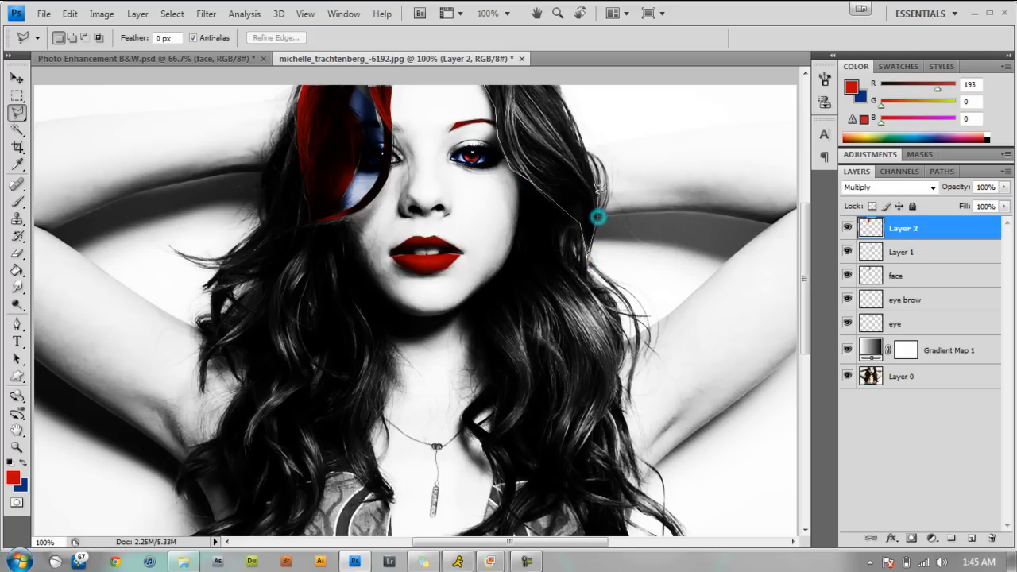
click(563, 114)
click(484, 85)
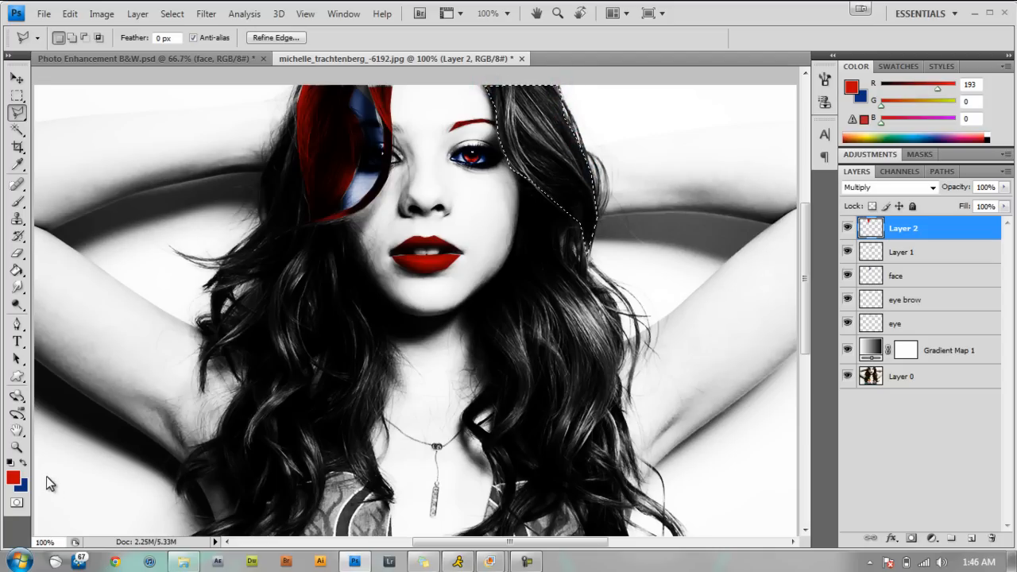
Swap the foreground color to blue, paint the selected lock of hair with the brush, and deselect it.
click(24, 462)
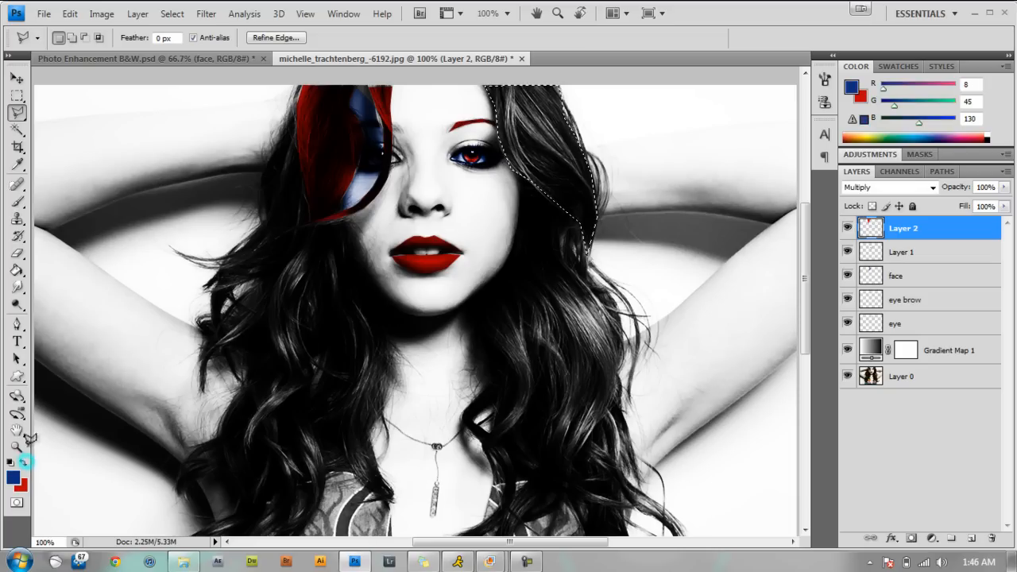
click(17, 200)
click(529, 134)
mouse_move(506, 46)
mouse_down()
mouse_move(574, 175)
mouse_move(504, 35)
mouse_move(505, 74)
mouse_move(489, 97)
mouse_move(612, 270)
mouse_move(639, 264)
mouse_move(600, 197)
mouse_move(597, 260)
mouse_up()
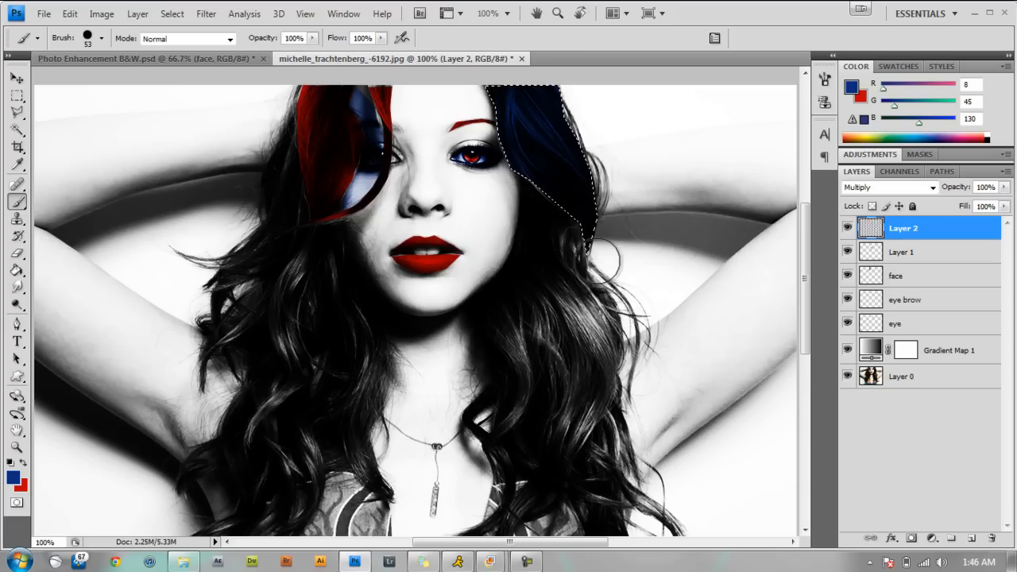
key(ctrl+d)
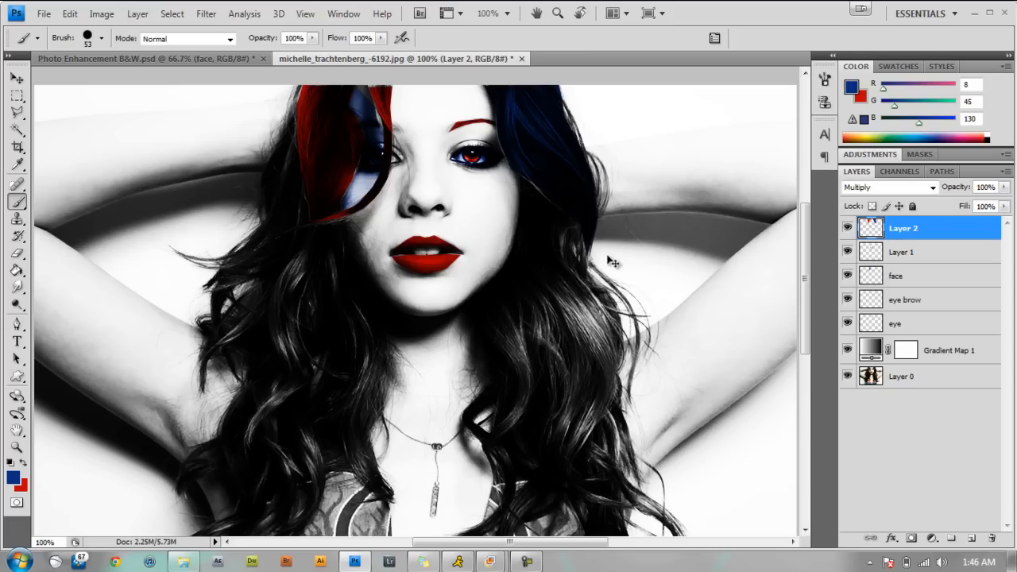
View the whole portrait and compare its hair coloring with the finished Photo Enhancement B&W.psd.
key(ctrl+minus)
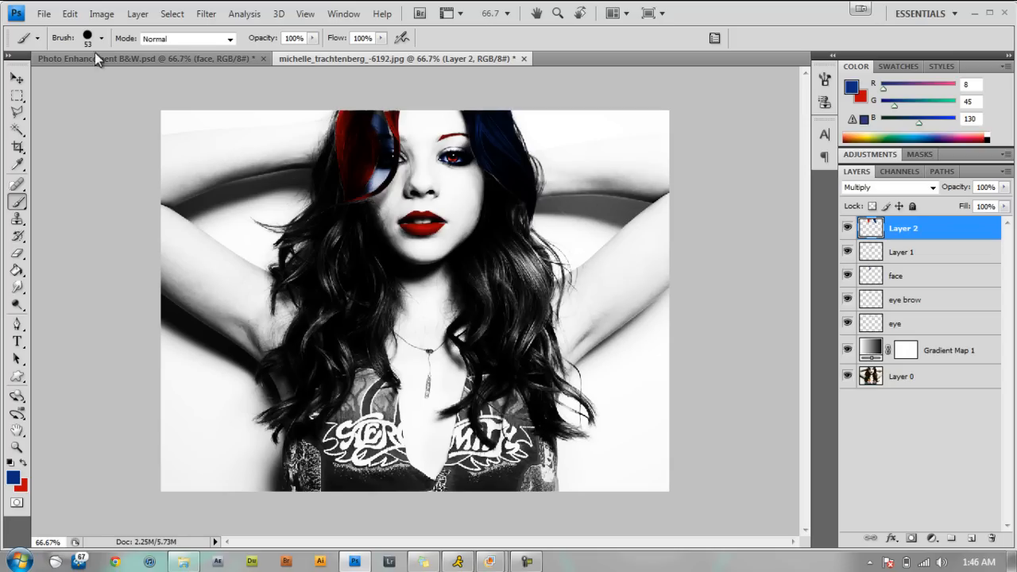
click(138, 60)
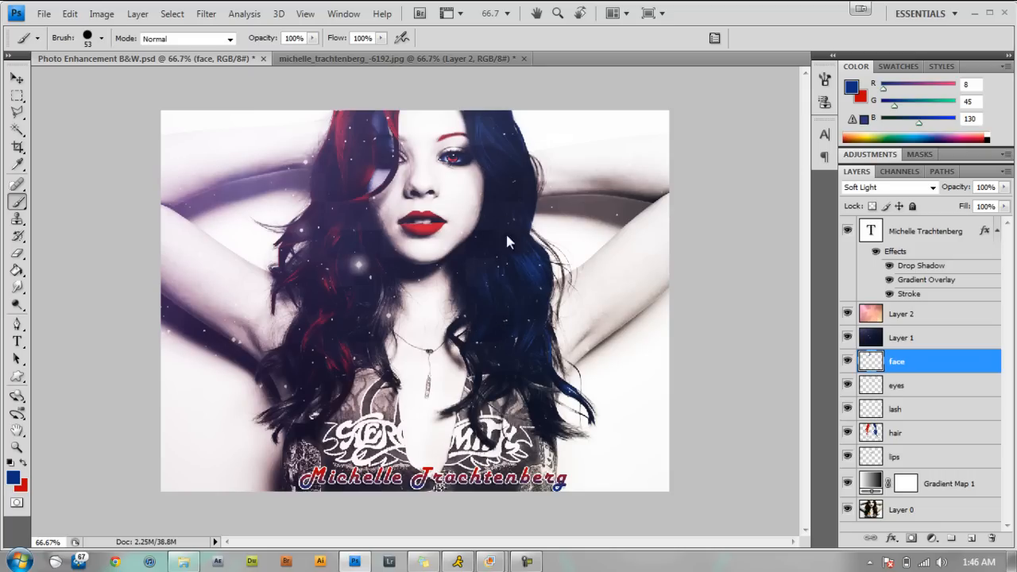
click(419, 61)
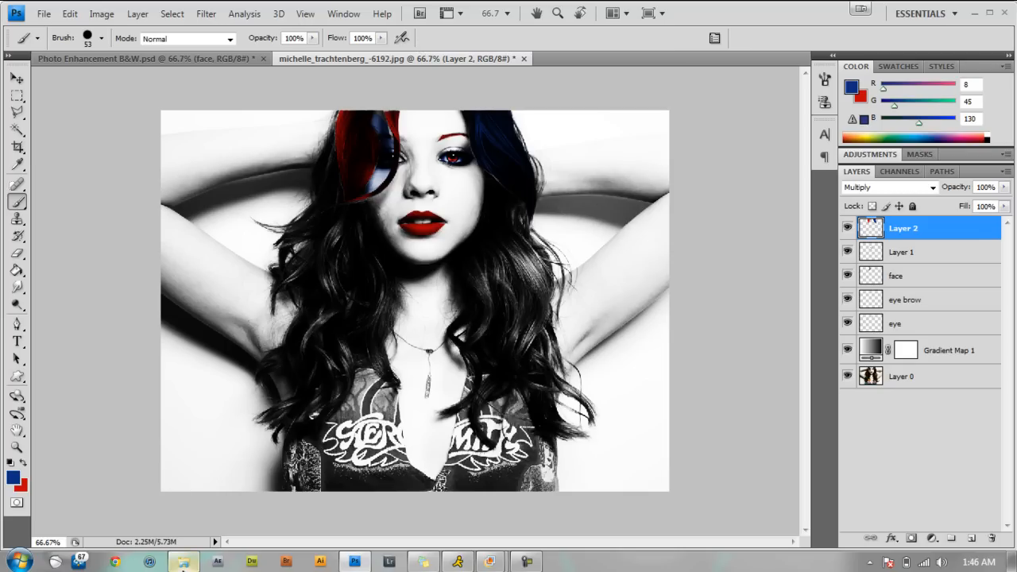
Open the PixelSpaceBgs2 image from the Photo Enhancement folder and move it into the portrait as a new uppermost layer.
click(182, 562)
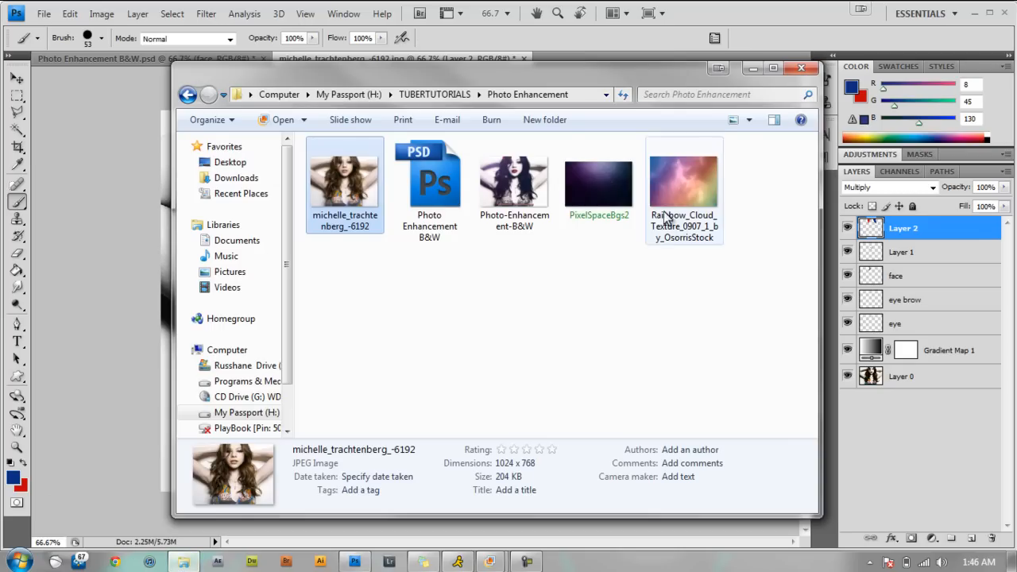
click(612, 195)
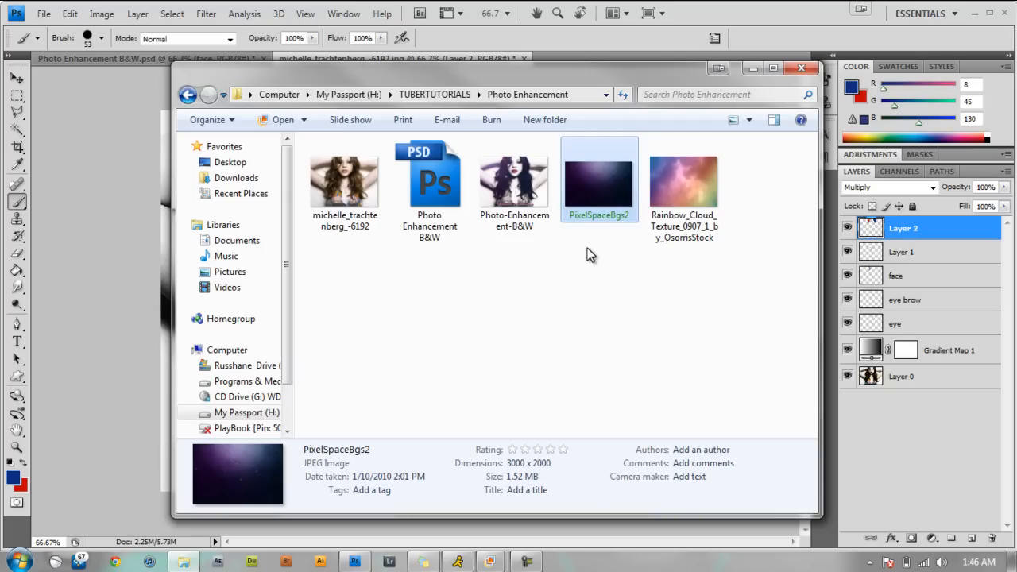
drag(604, 187, 119, 297)
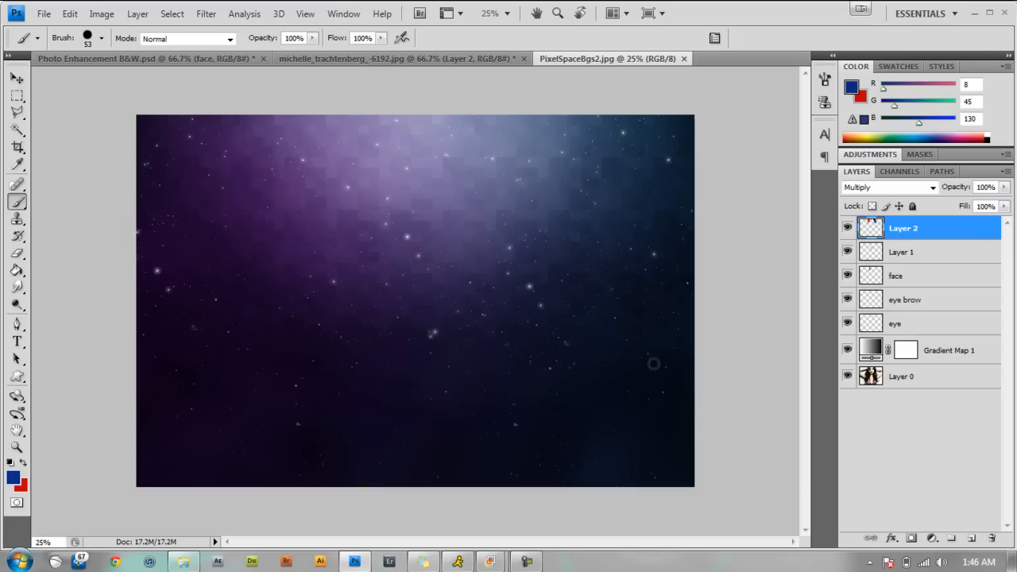
click(17, 78)
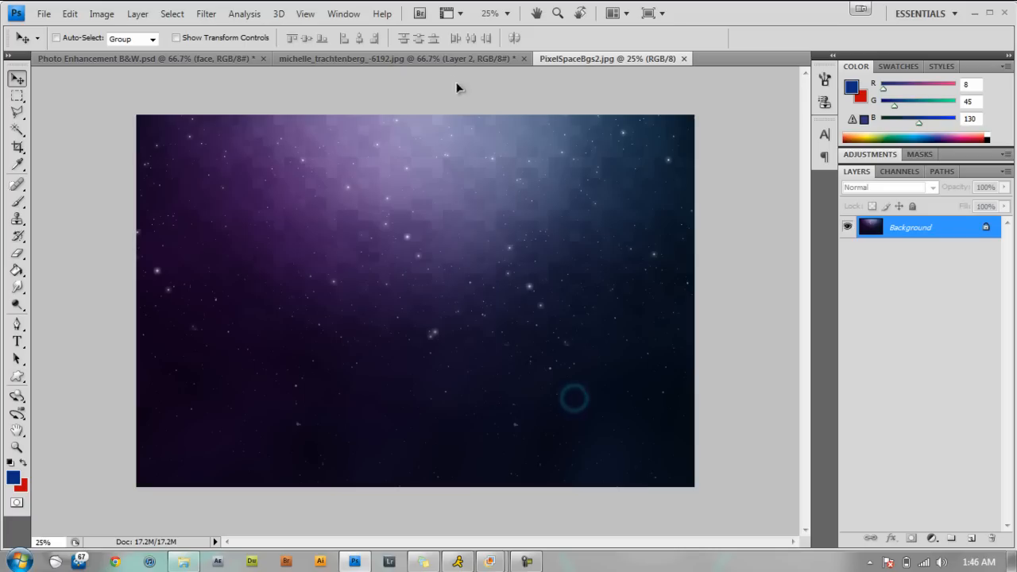
click(451, 60)
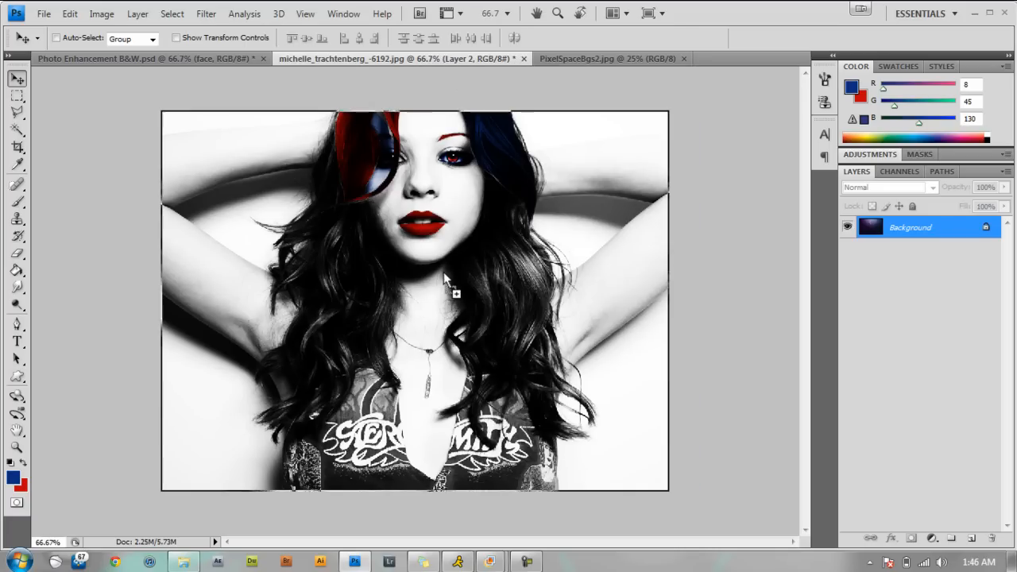
drag(445, 278, 447, 278)
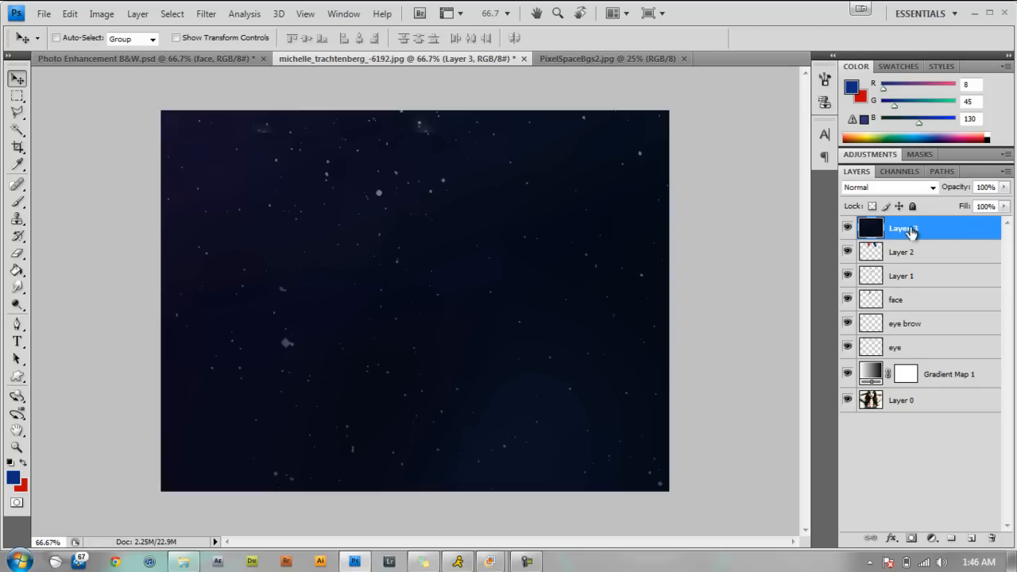
Try the Soft Light and Overlay blend modes on the starry space layer.
click(934, 188)
click(933, 188)
click(933, 189)
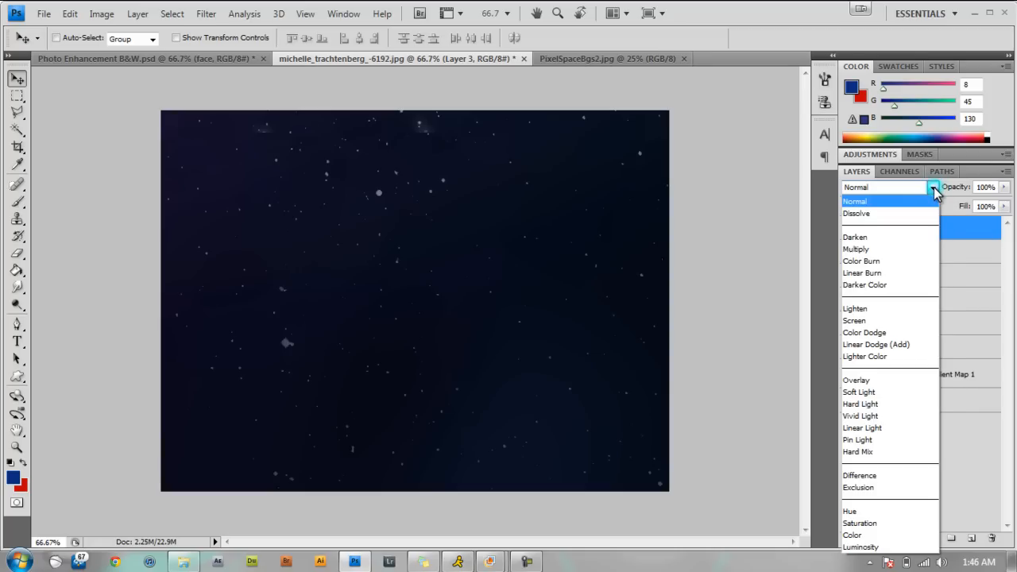
click(862, 393)
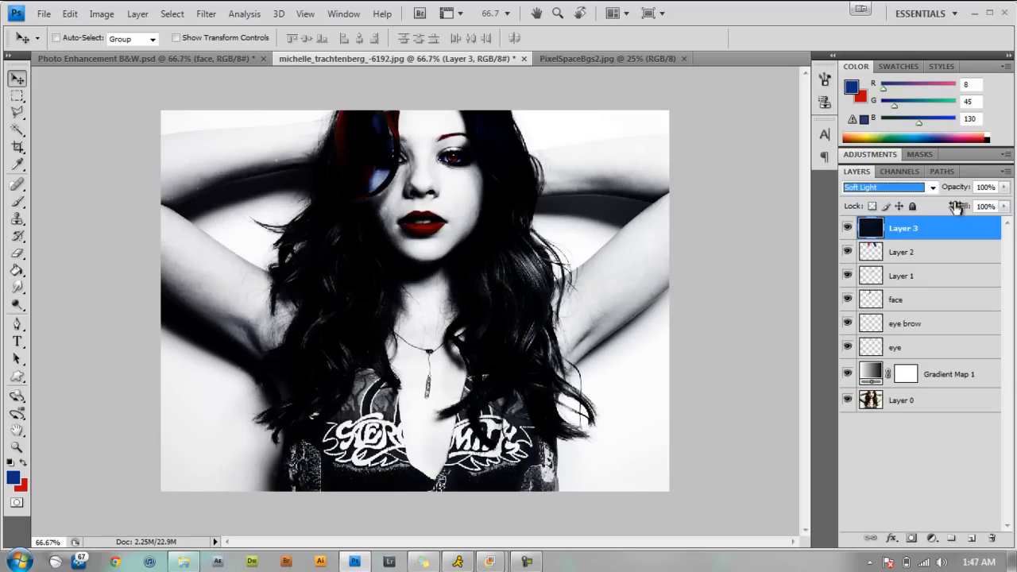
click(934, 190)
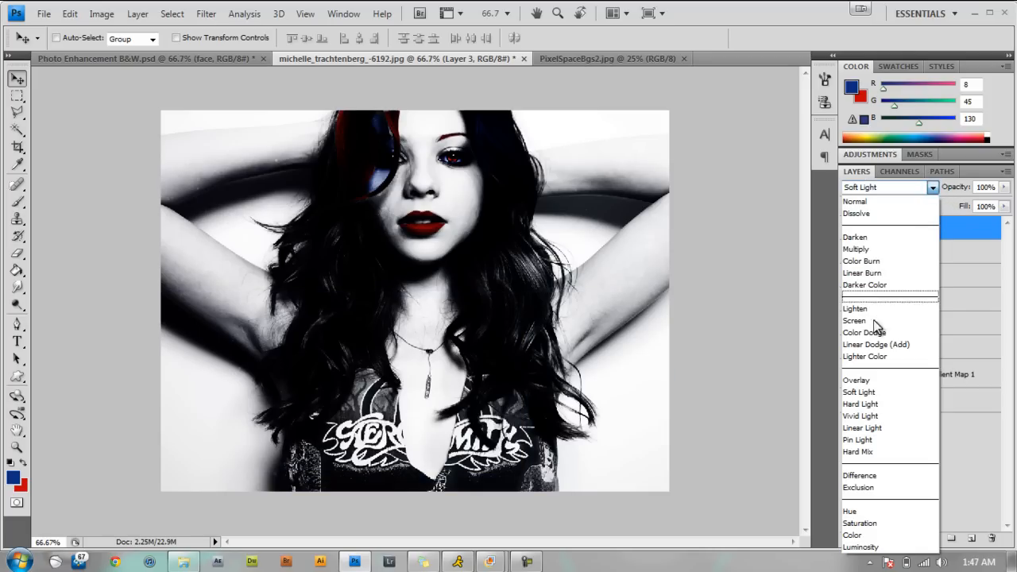
click(873, 382)
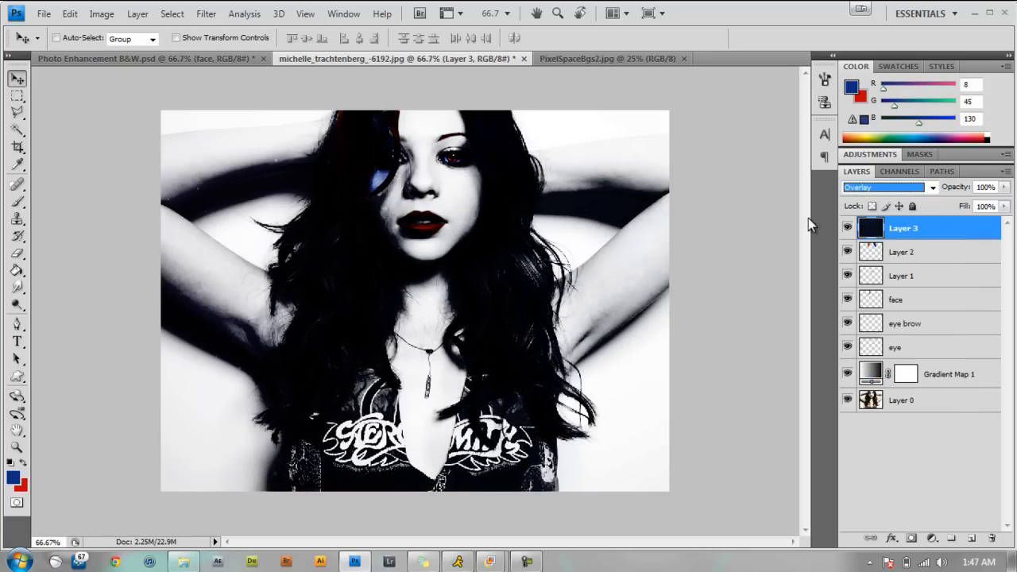
Check the space layer's blend mode in Photo Enhancement B&W.psd and set the portrait's starry space layer to Screen.
click(932, 191)
click(932, 190)
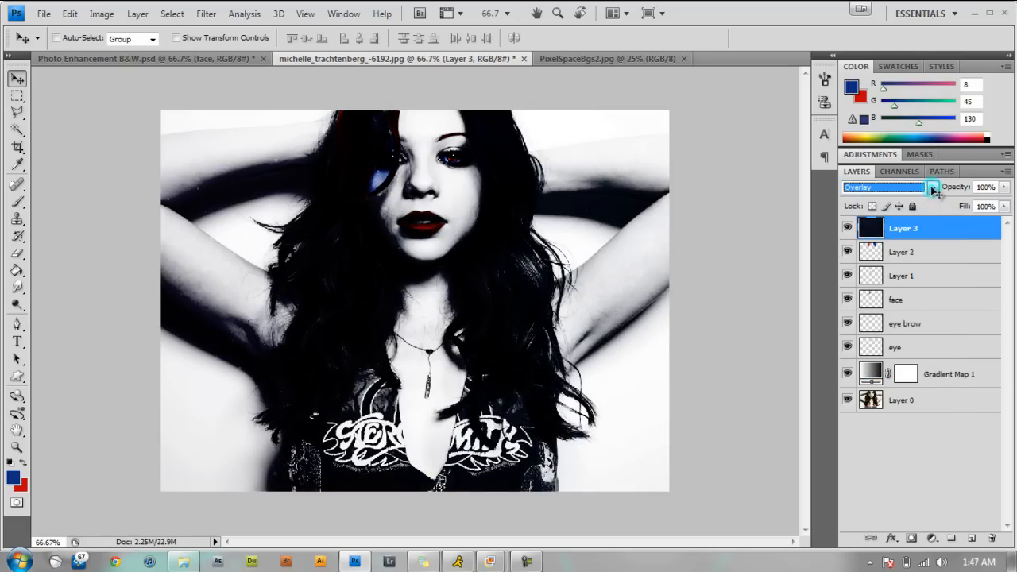
click(216, 60)
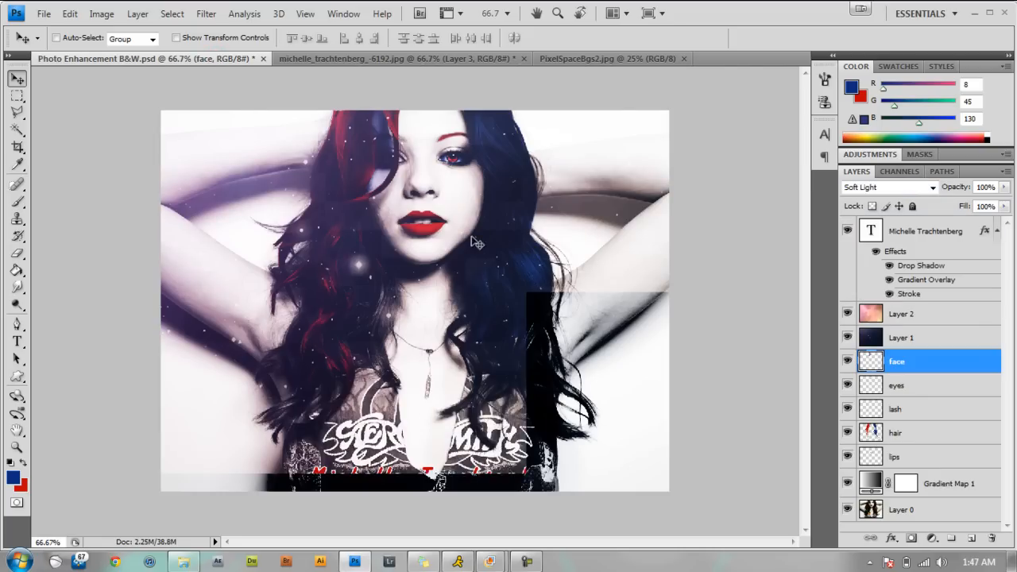
click(895, 338)
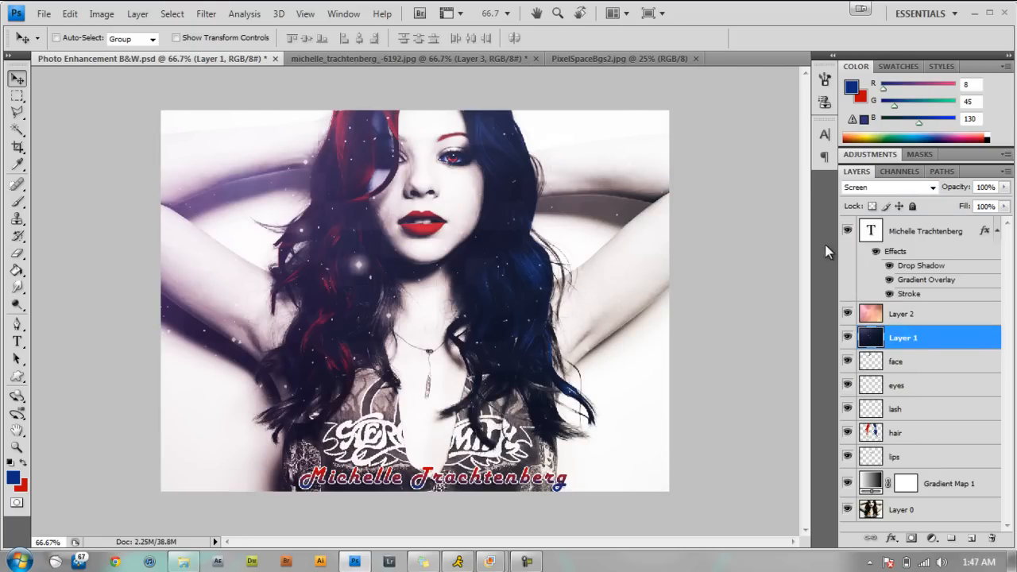
click(494, 62)
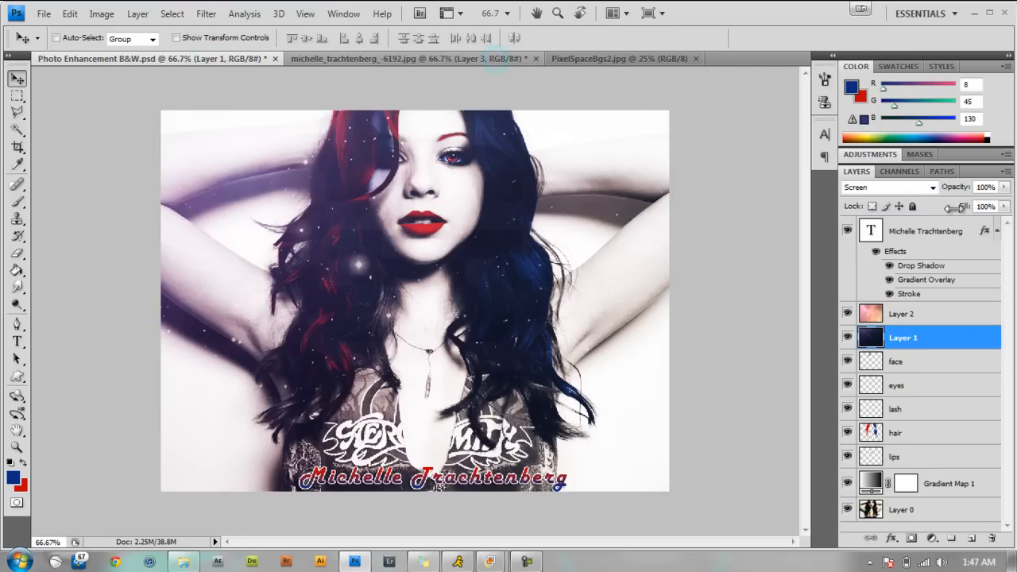
click(932, 188)
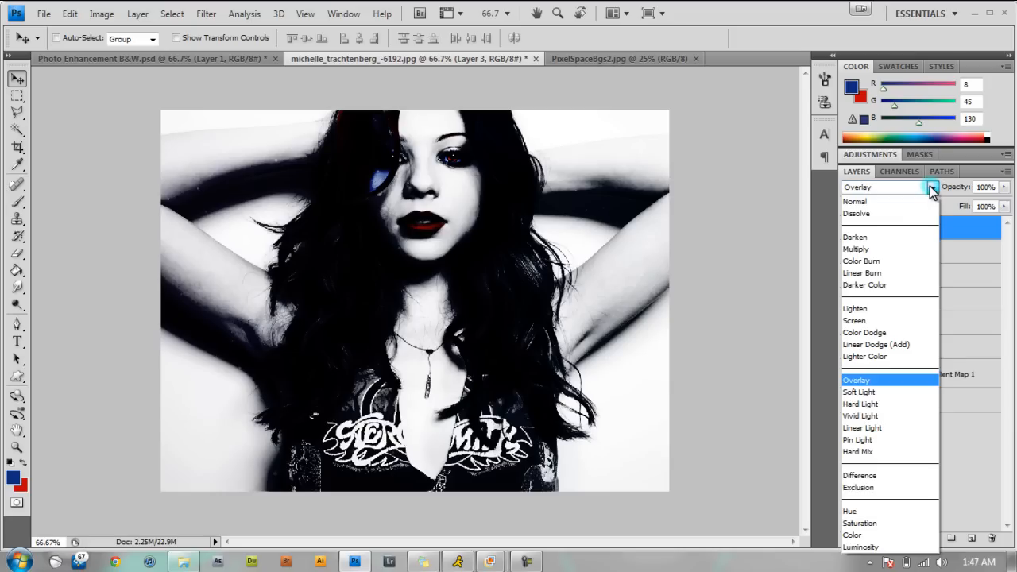
click(859, 321)
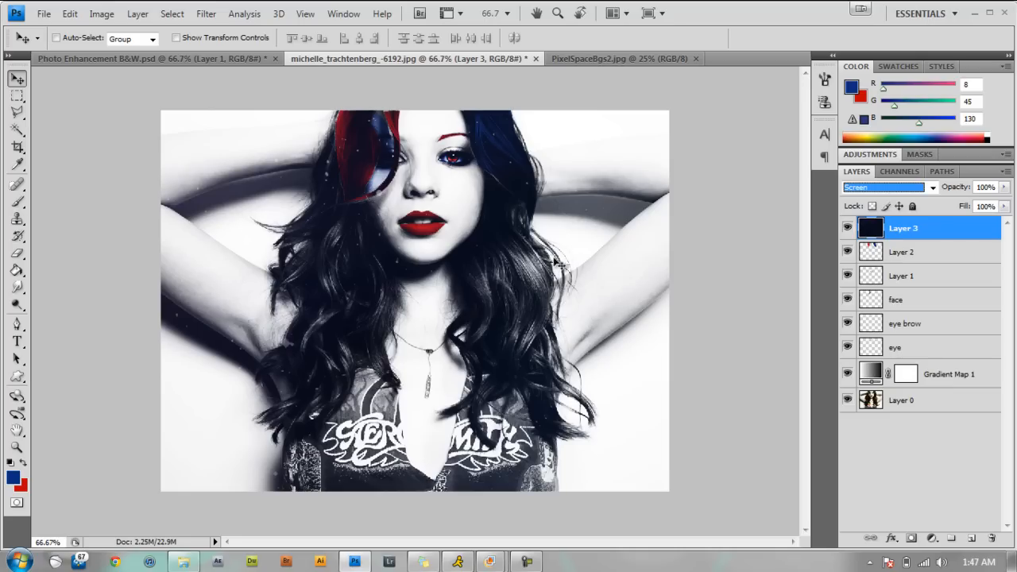
Open the Rainbow_Cloud_Texture_0907_1_by_OsorrisStock image from the Photo Enhancement folder and place it in the portrait as a new uppermost layer.
click(183, 562)
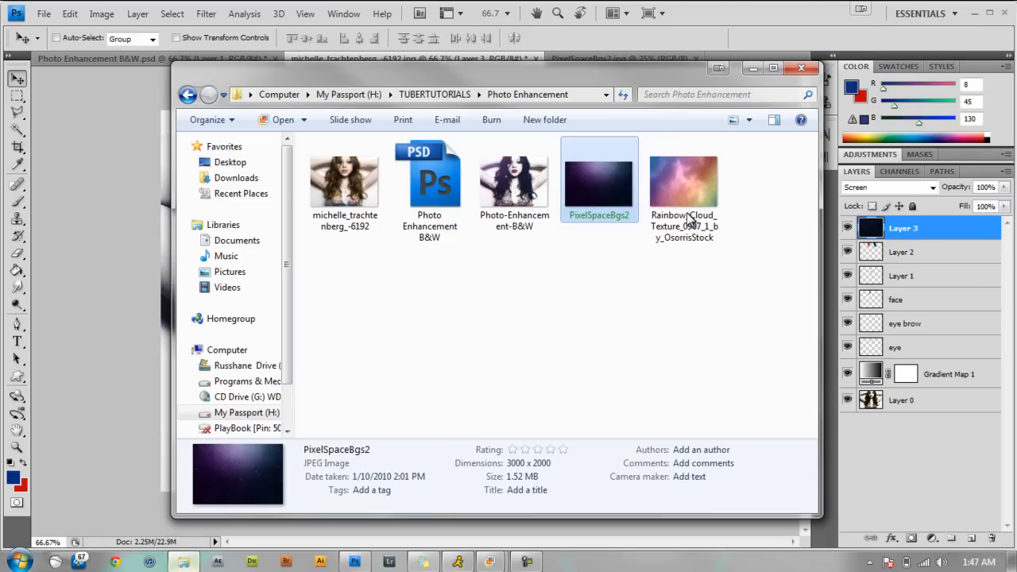
click(687, 218)
drag(702, 170, 136, 328)
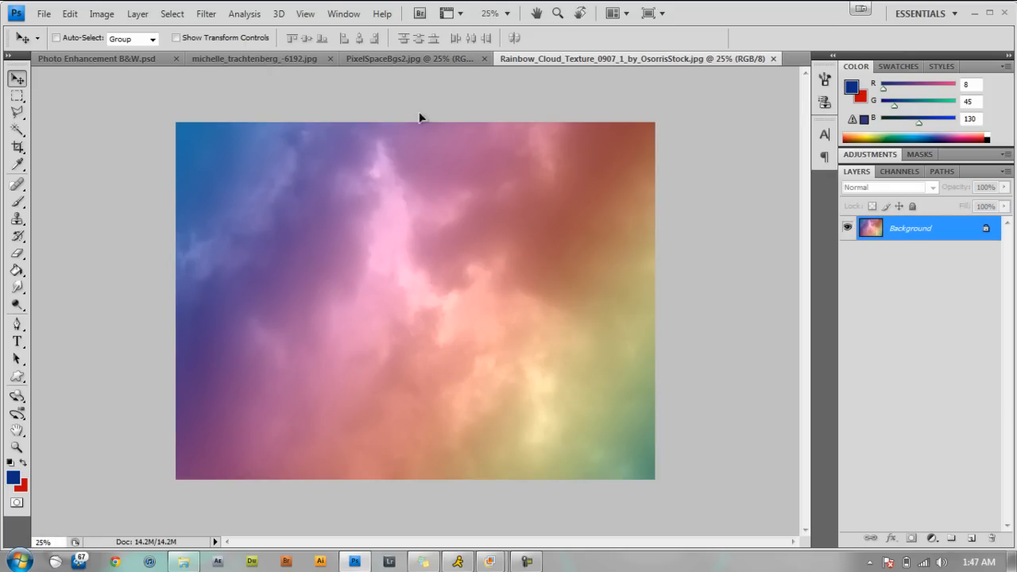
click(287, 59)
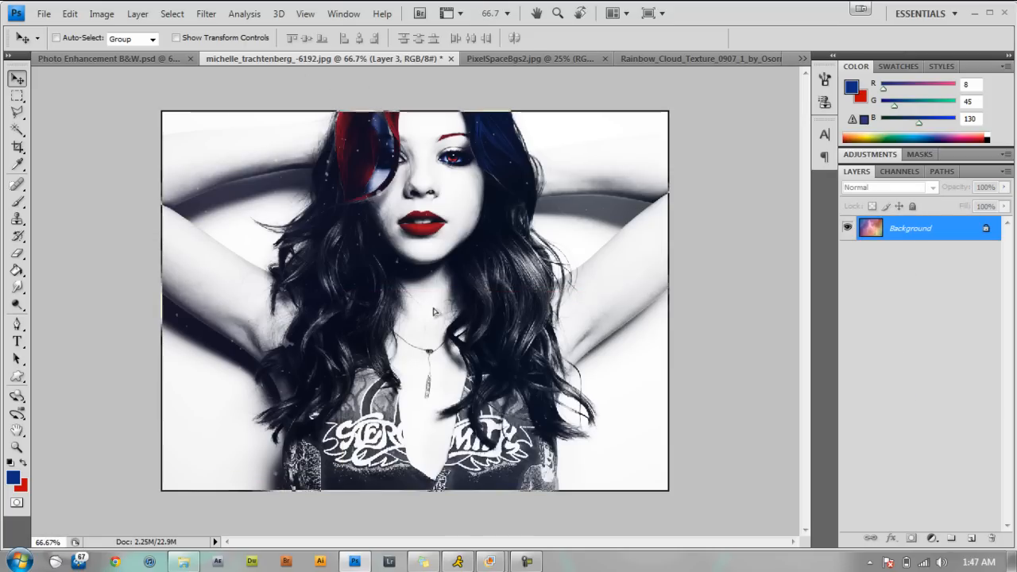
drag(434, 309, 536, 321)
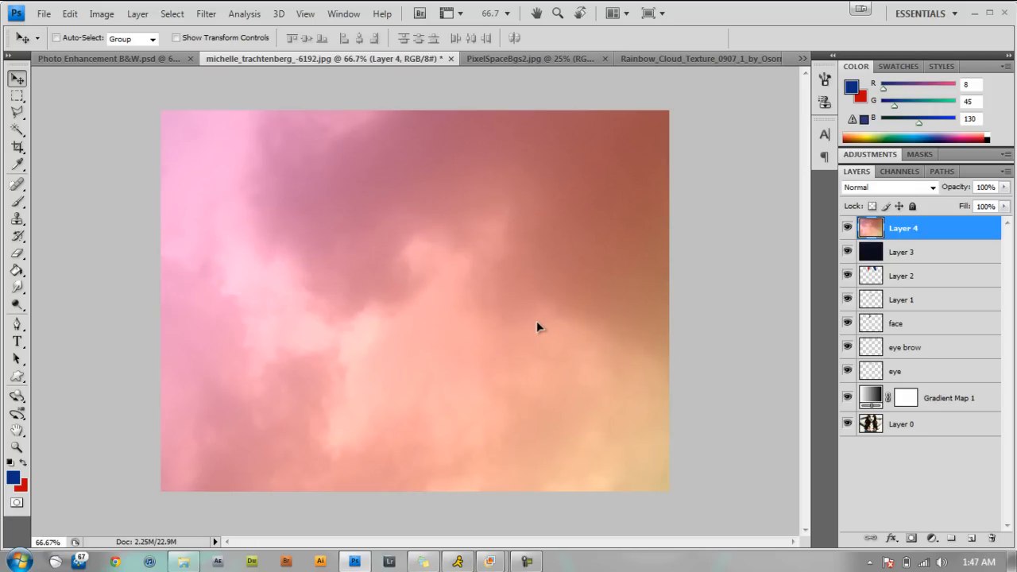
Set the rainbow cloud layer's blend mode to Soft Light and its opacity to 45%.
click(933, 188)
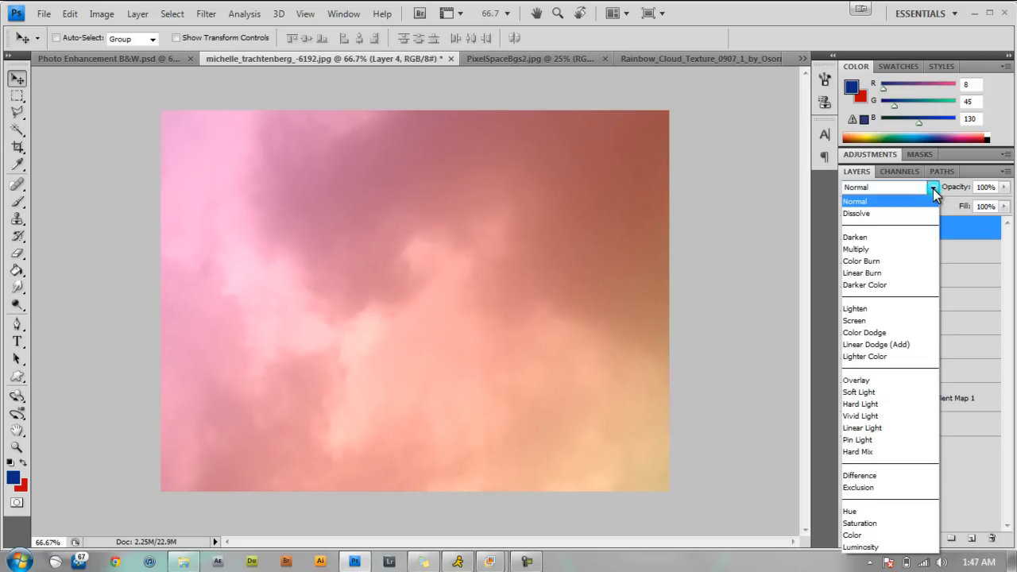
click(872, 393)
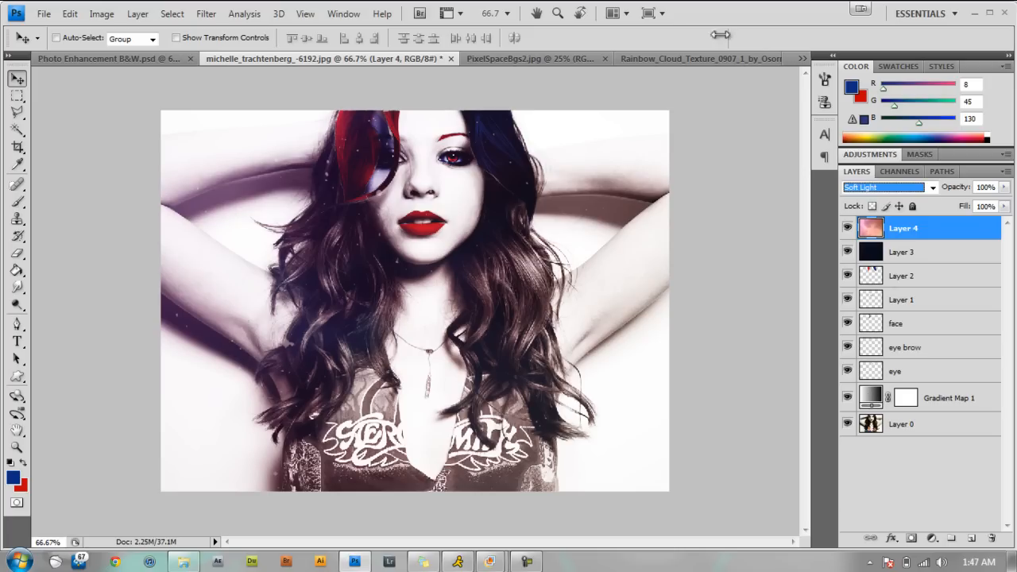
drag(1003, 197, 974, 205)
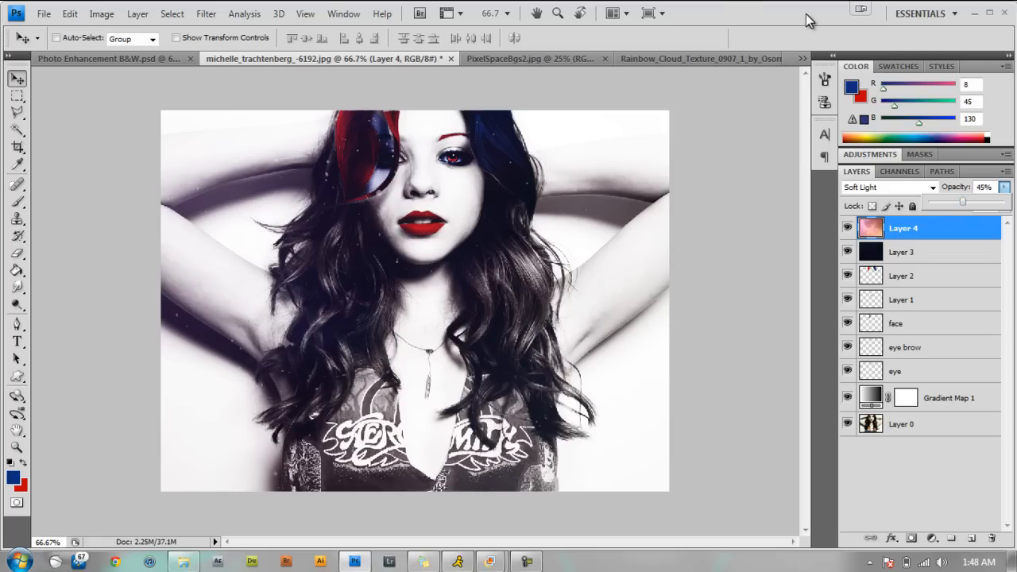
key(shift+alt+s)
Compare the portrait with Photo Enhancement B&W.psd and scale its starry space layer to 39.1% width and 42.7% height, just covering the photo.
click(117, 59)
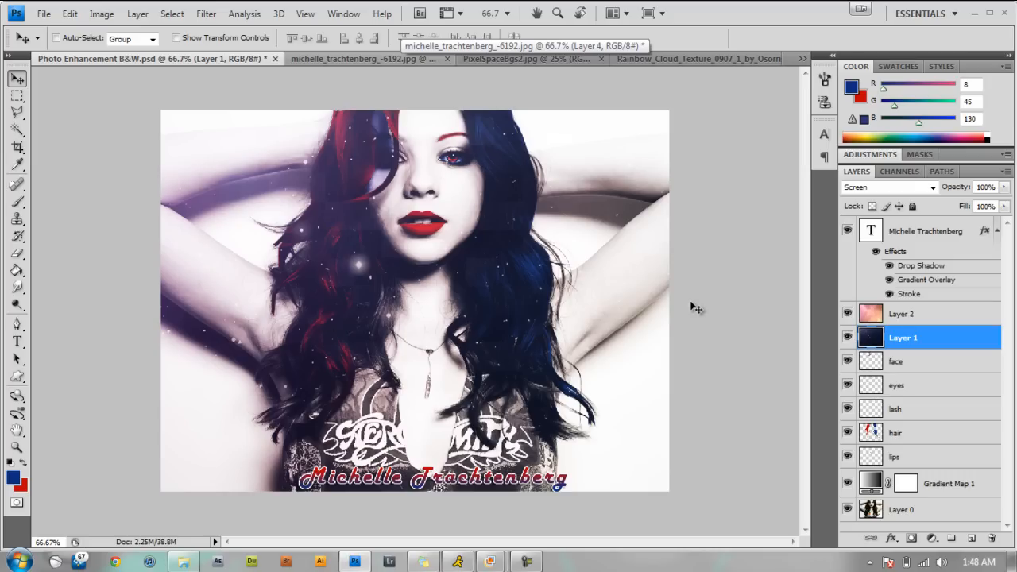
click(370, 60)
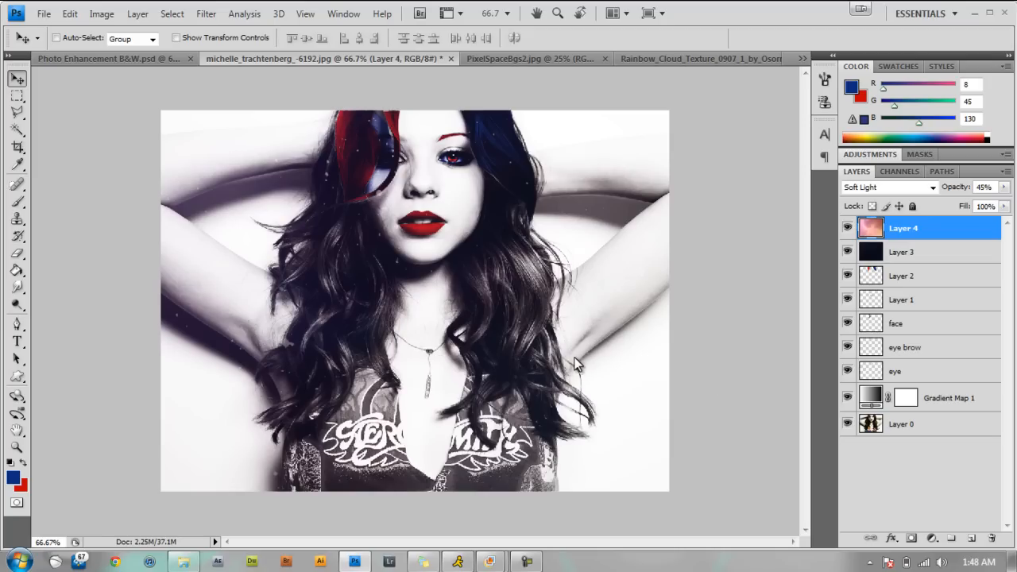
click(898, 260)
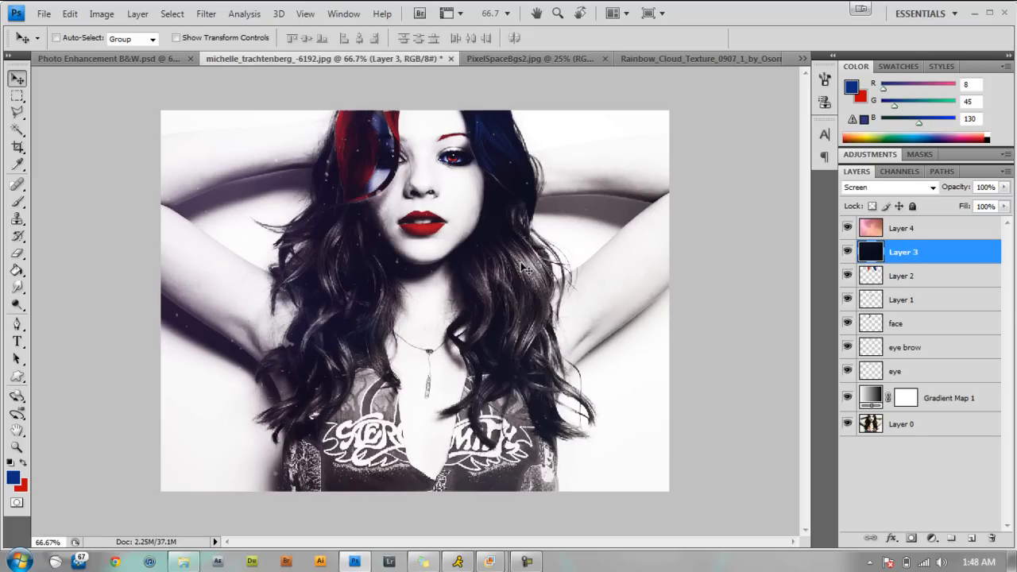
key(ctrl+t)
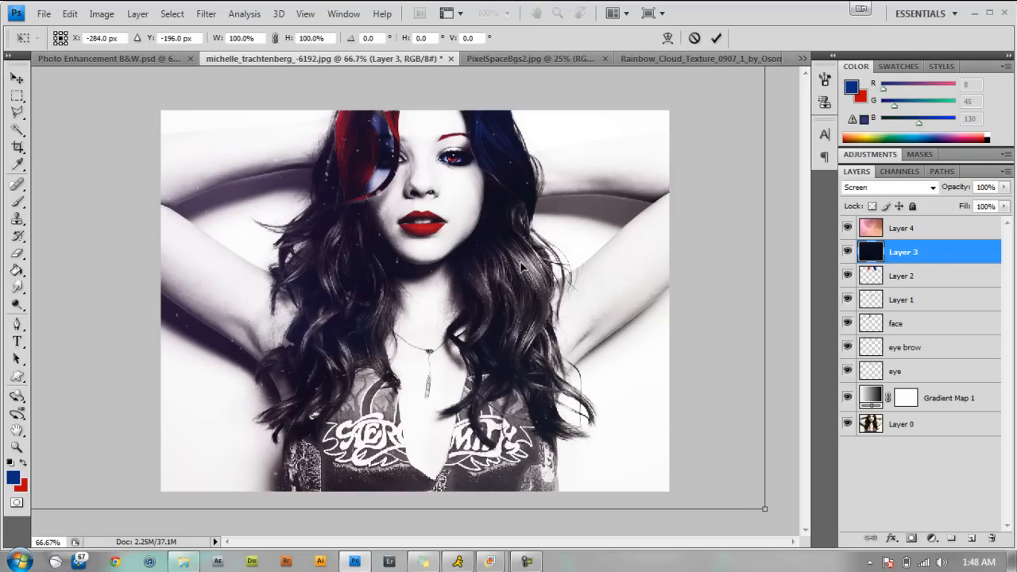
key(ctrl+minus)
key(ctrl+minus)
key(ctrl+minus)
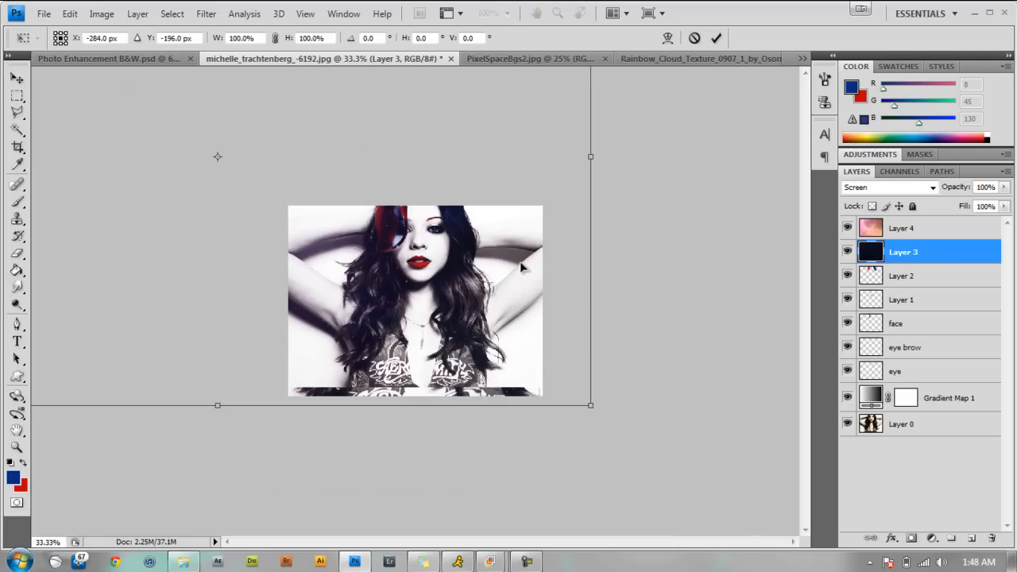
key(ctrl+minus)
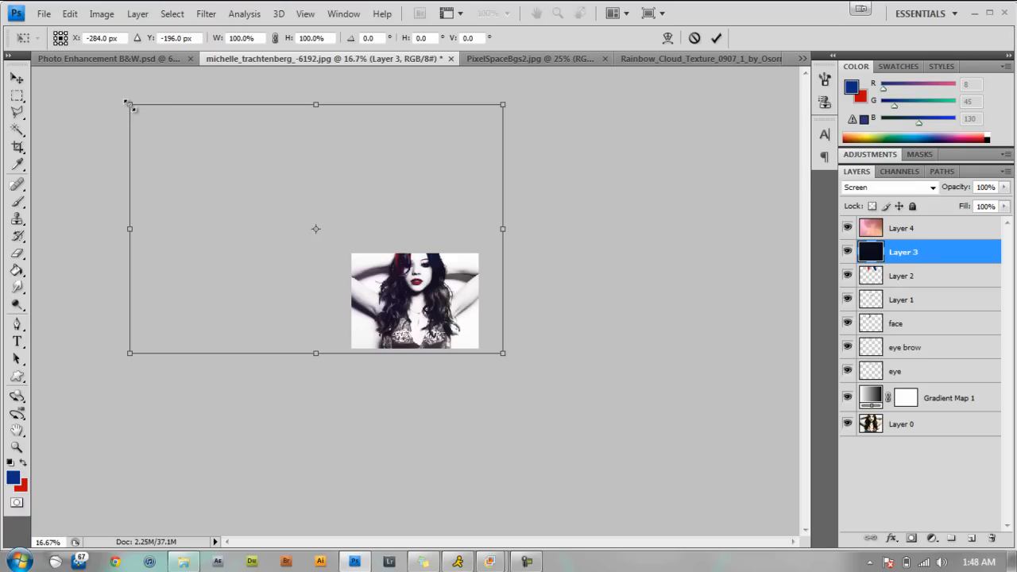
drag(129, 104, 335, 249)
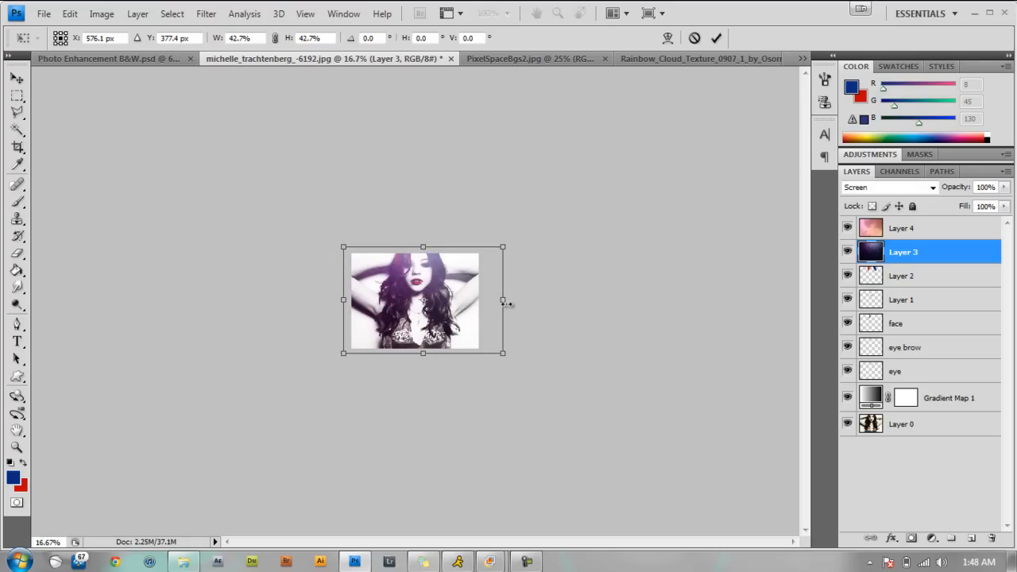
drag(505, 299, 489, 300)
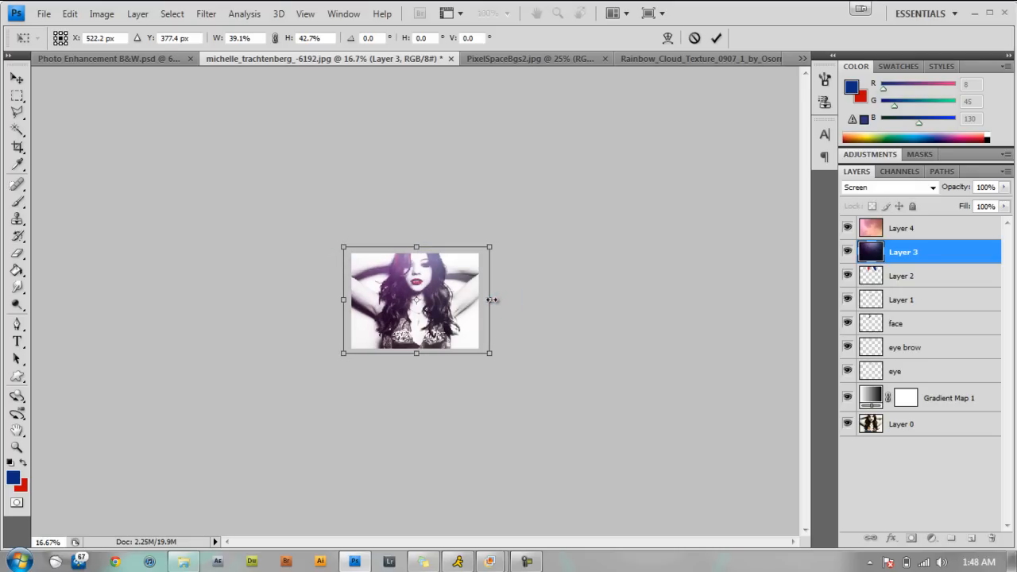
click(717, 37)
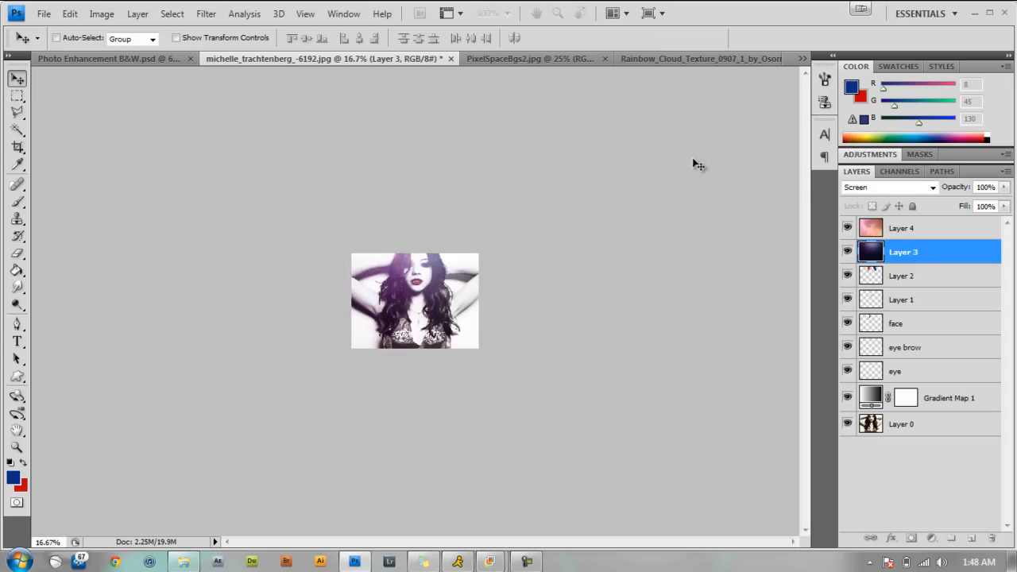
key(ctrl+plus)
key(ctrl+plus)
key(ctrl+plus)
key(ctrl+plus)
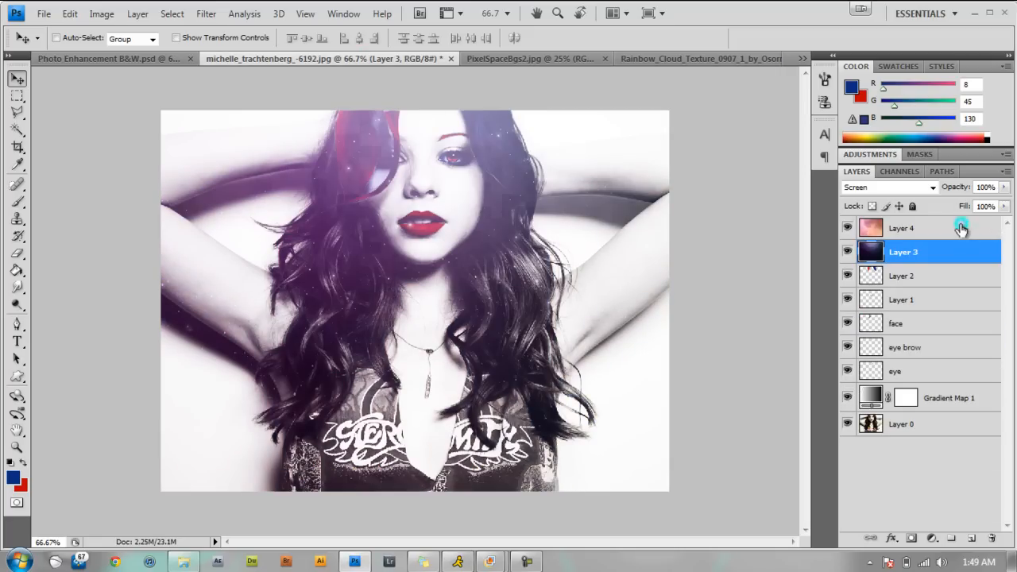
click(961, 228)
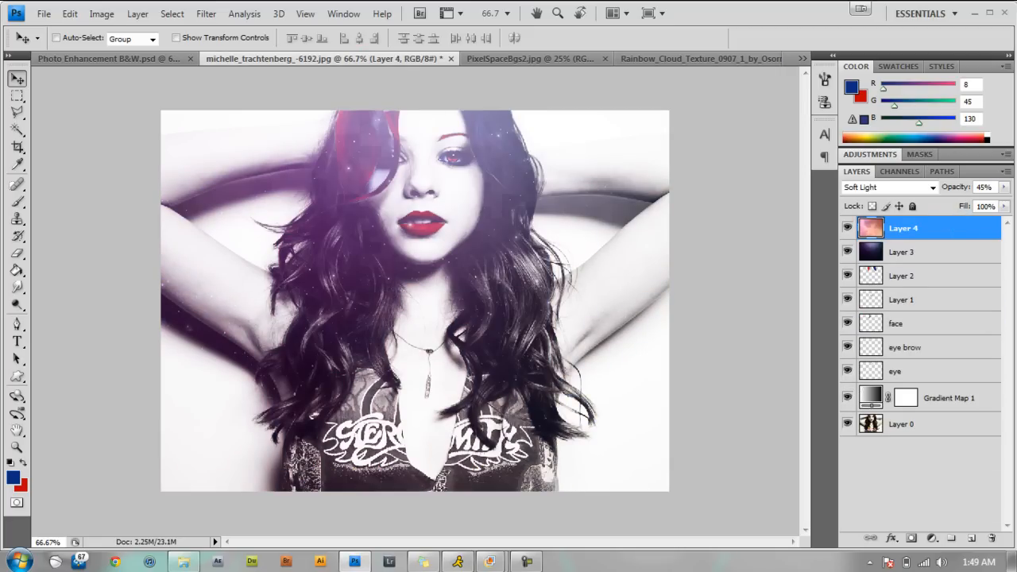
click(18, 341)
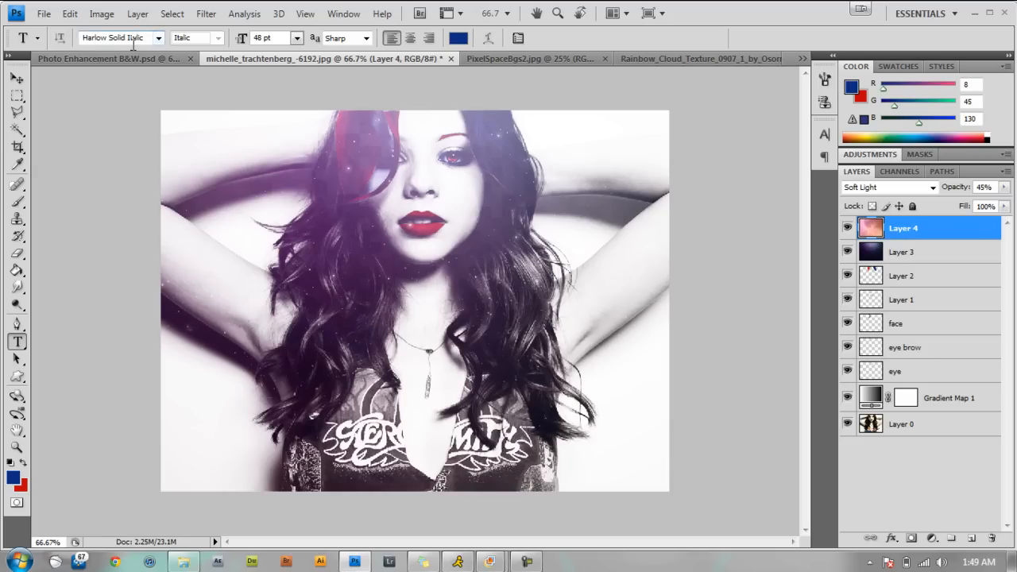
click(318, 470)
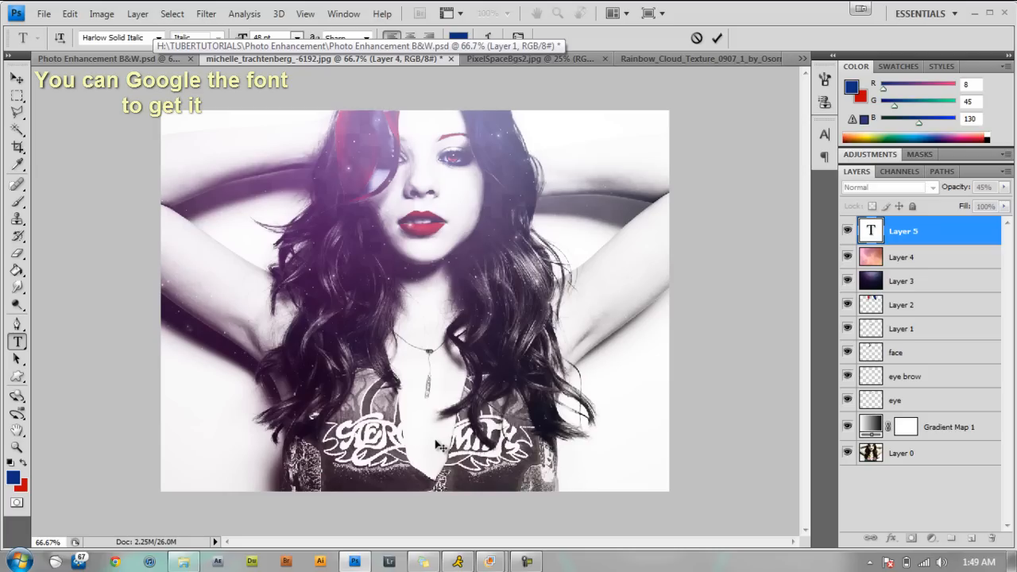
text(M)
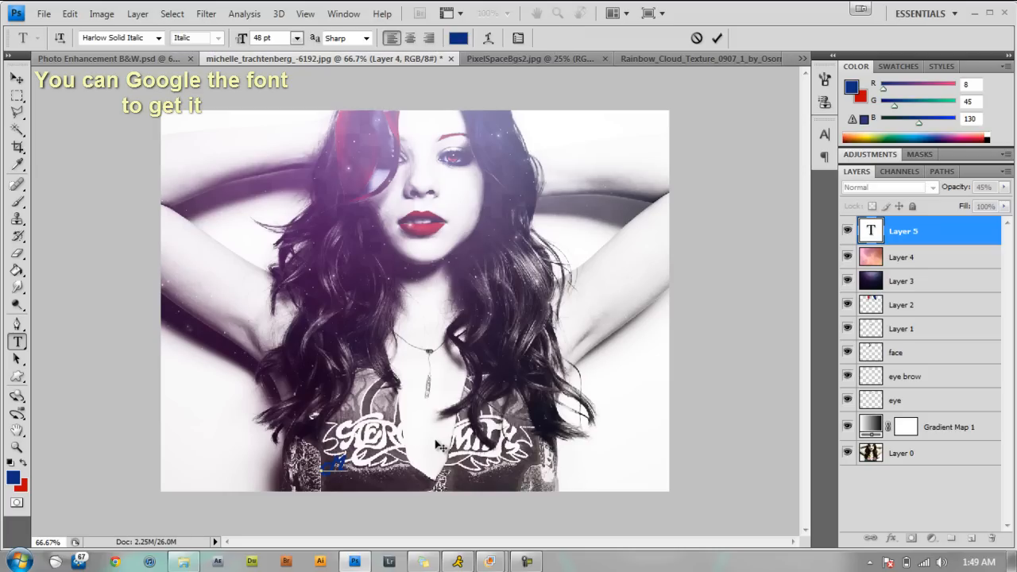
text(ichelle)
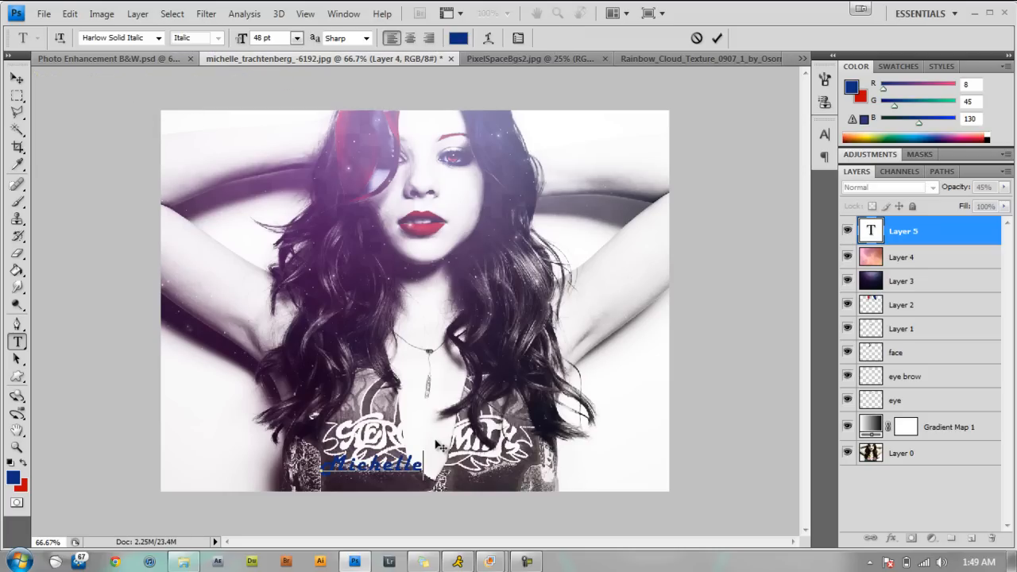
text( Trachten)
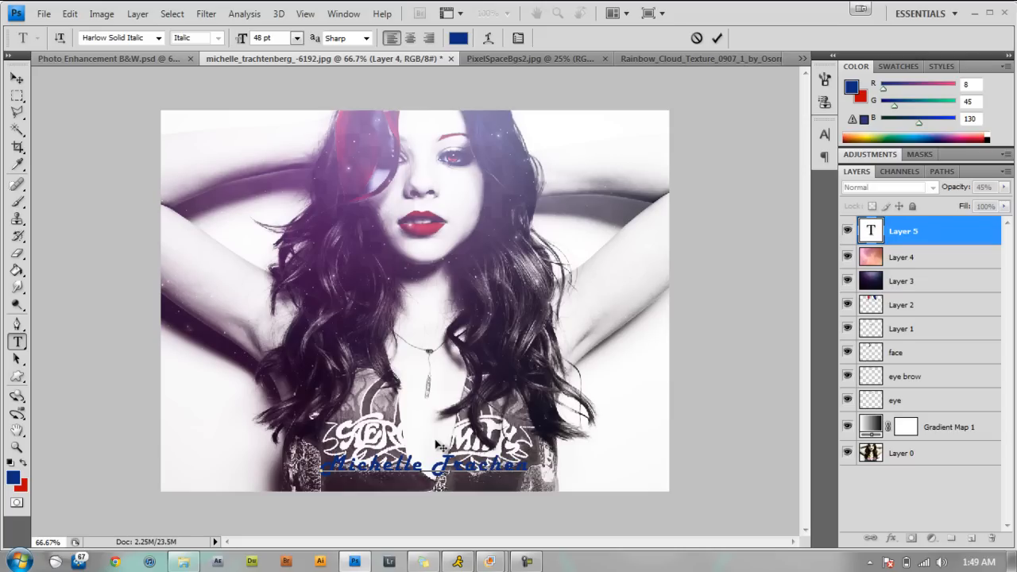
key(BackSpace)
key(BackSpace)
Complete the text as "Michelle Trachtenberg", checking it against Photo Enhancement B&W.psd, and shift it slightly down and left over the shirt.
click(143, 60)
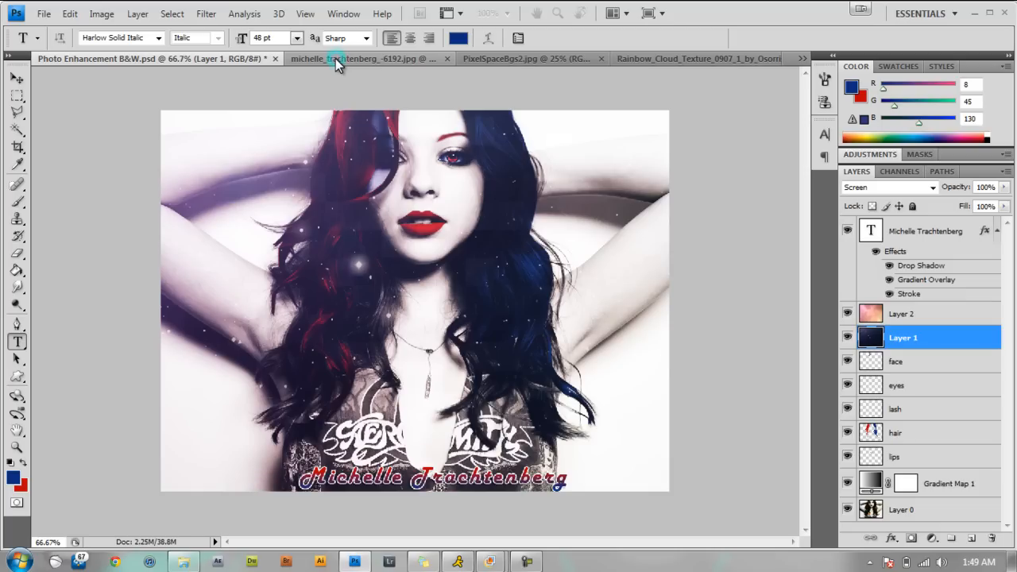
click(336, 58)
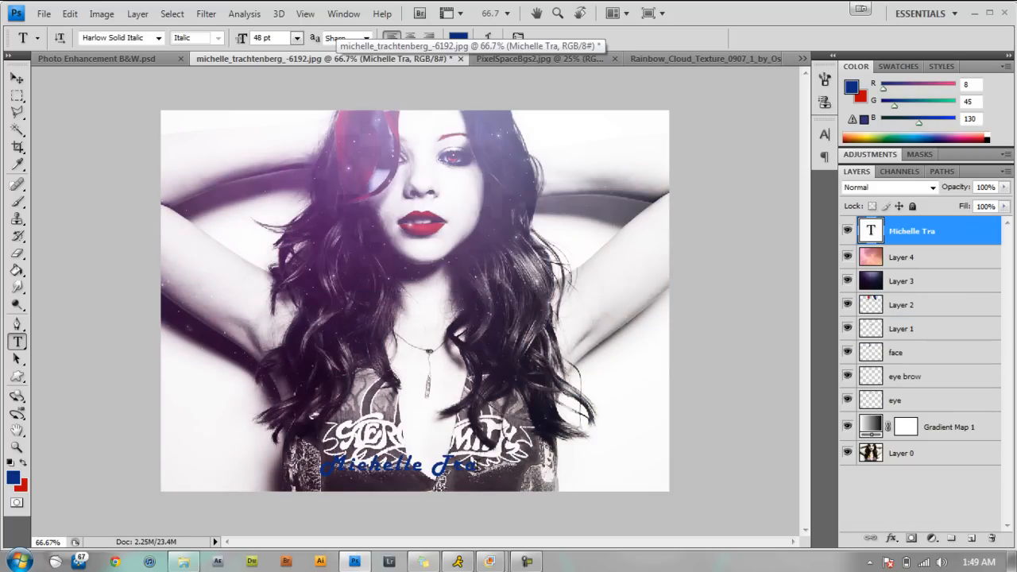
click(478, 467)
text(chtenberg)
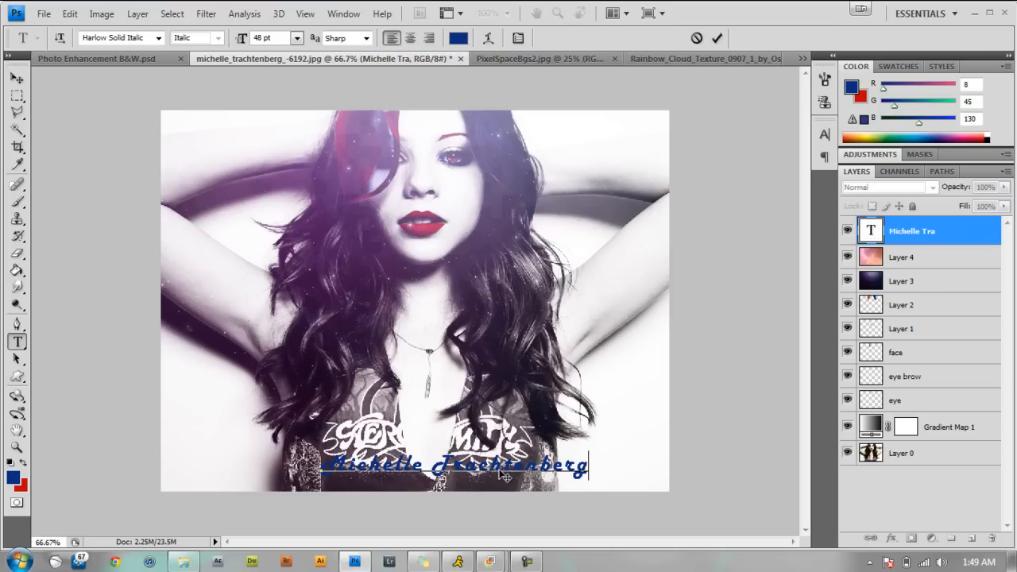
click(718, 39)
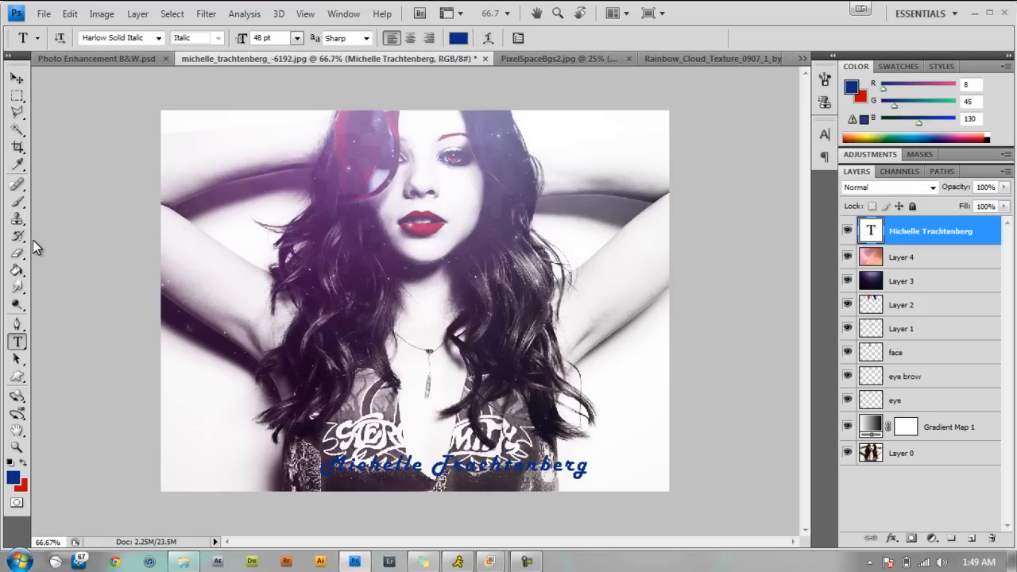
click(17, 79)
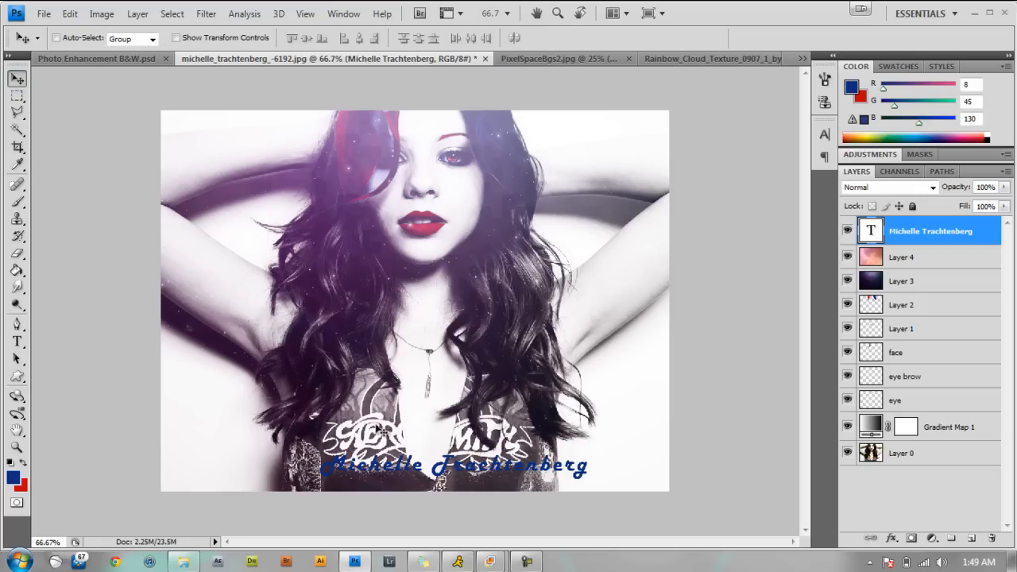
drag(478, 468, 458, 474)
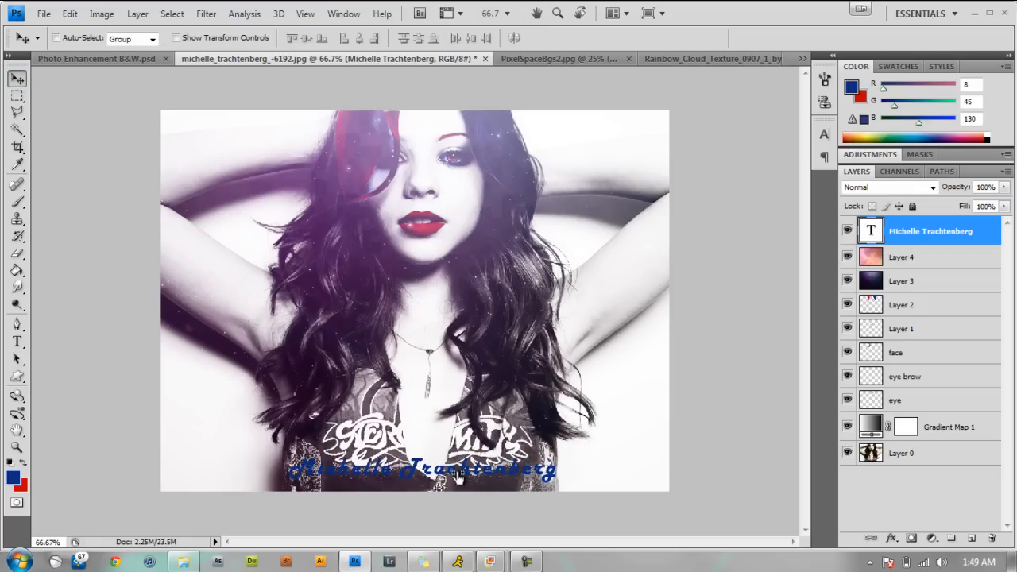
Give the name text layer a default drop shadow and a white 2 px outside stroke.
right_click(947, 229)
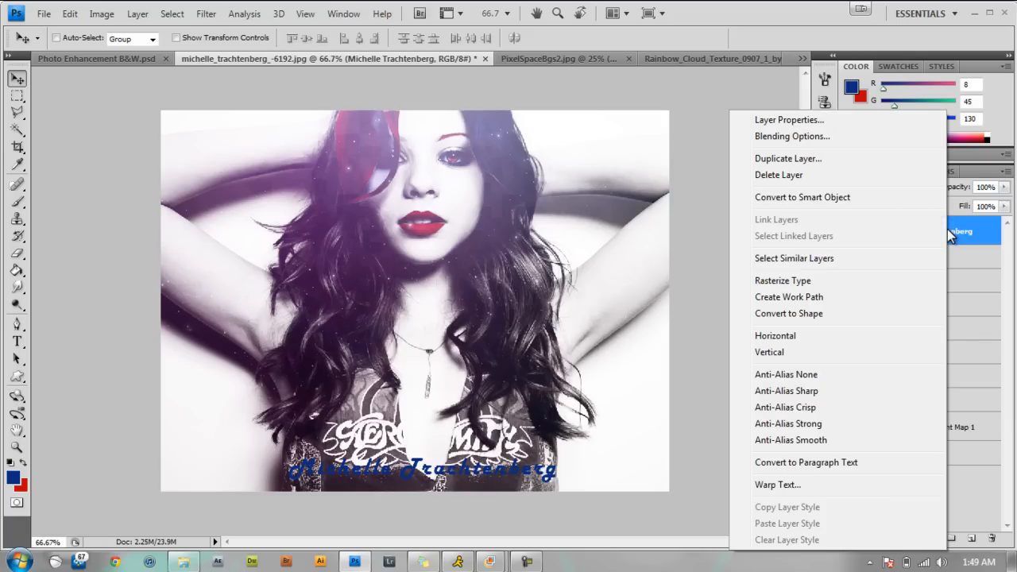
click(774, 137)
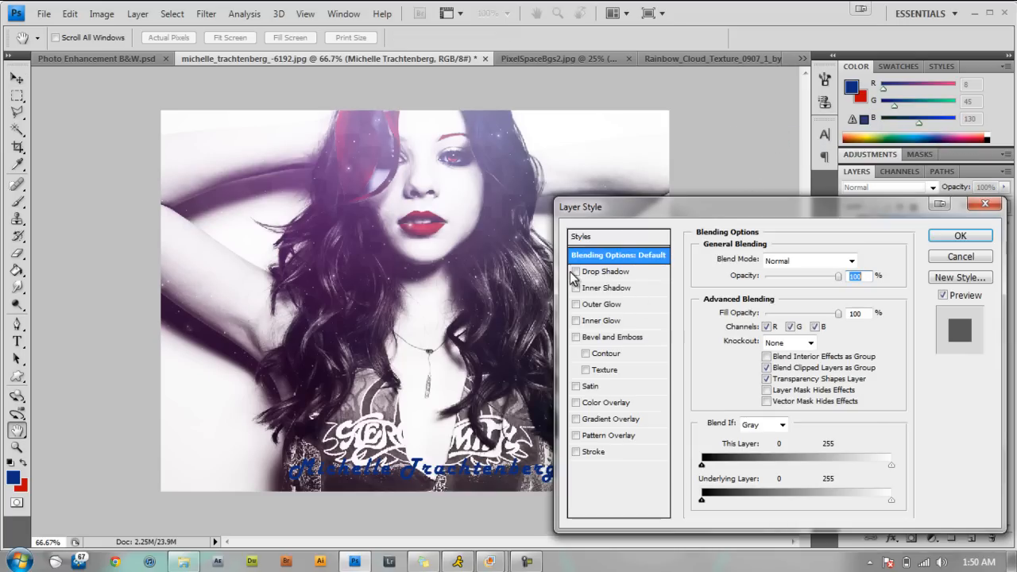
click(576, 271)
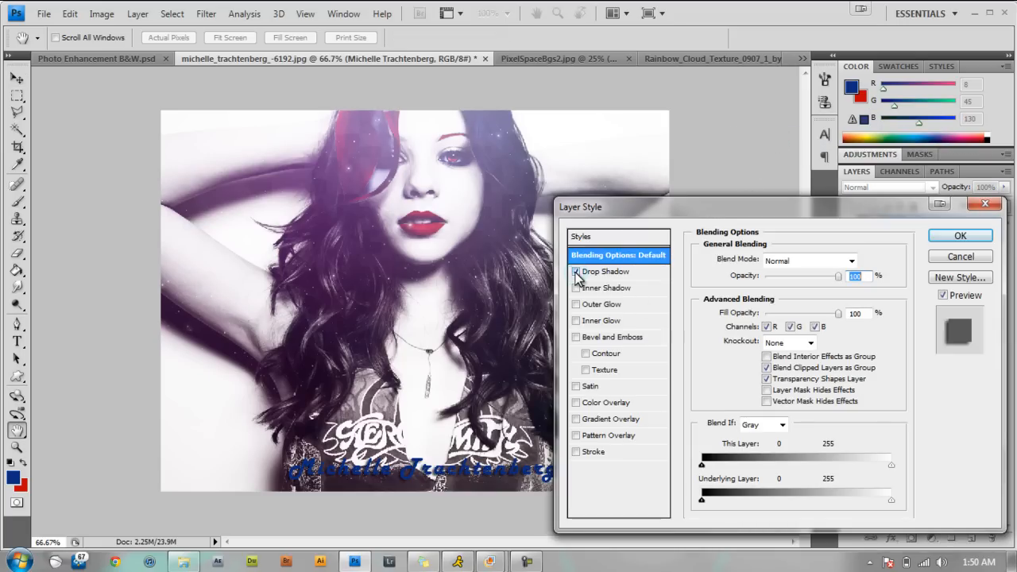
click(592, 454)
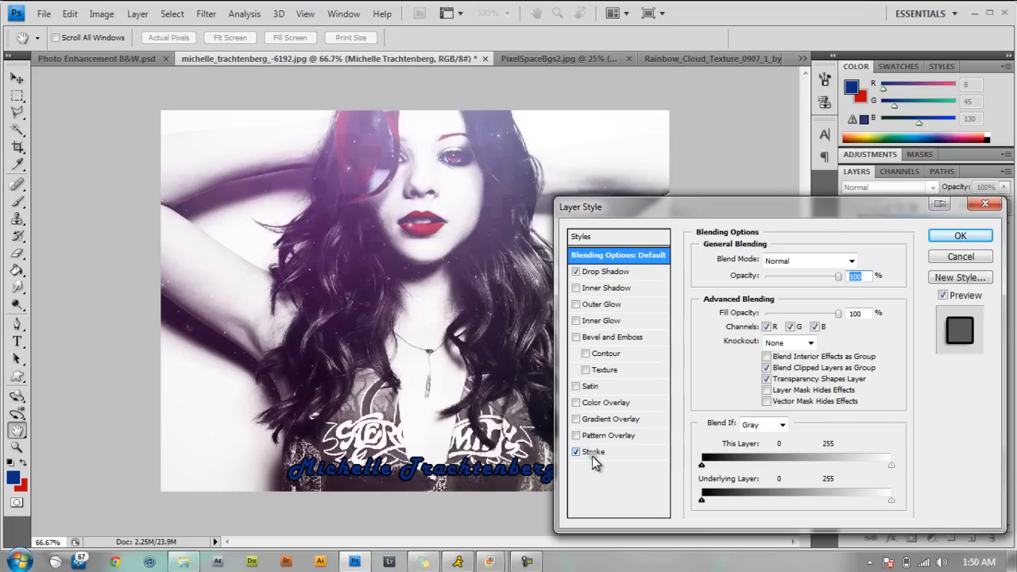
click(738, 355)
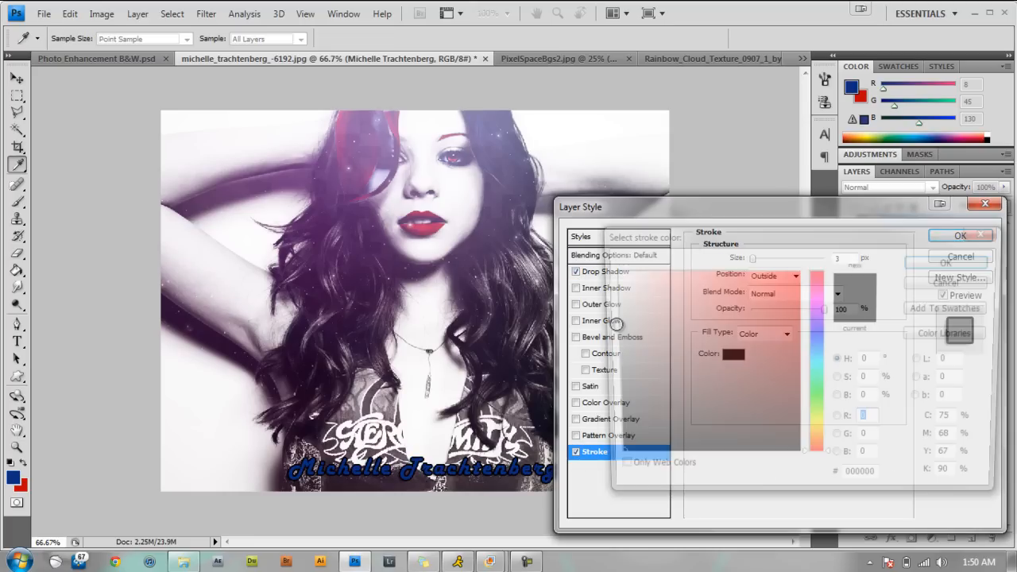
click(611, 271)
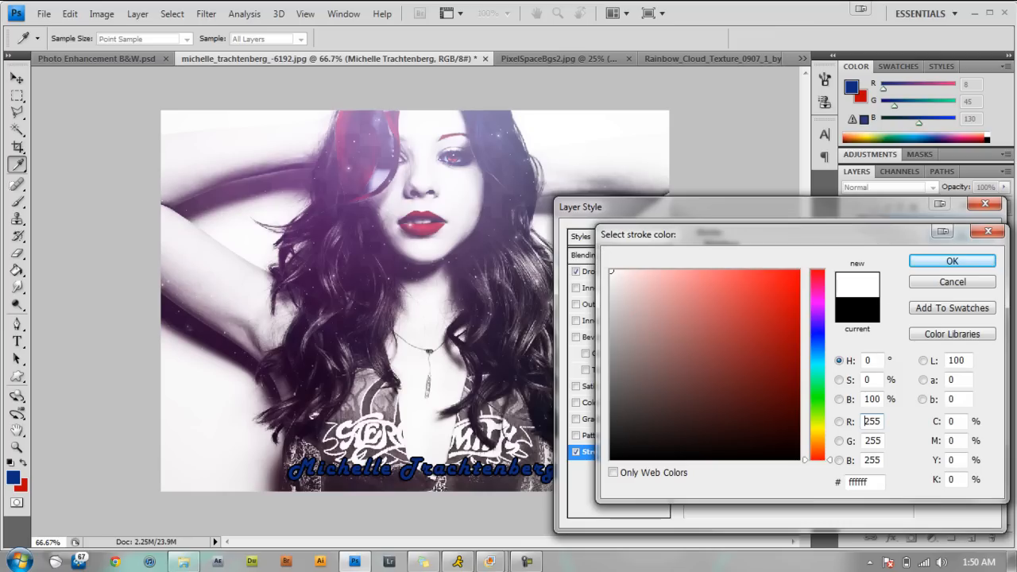
click(978, 260)
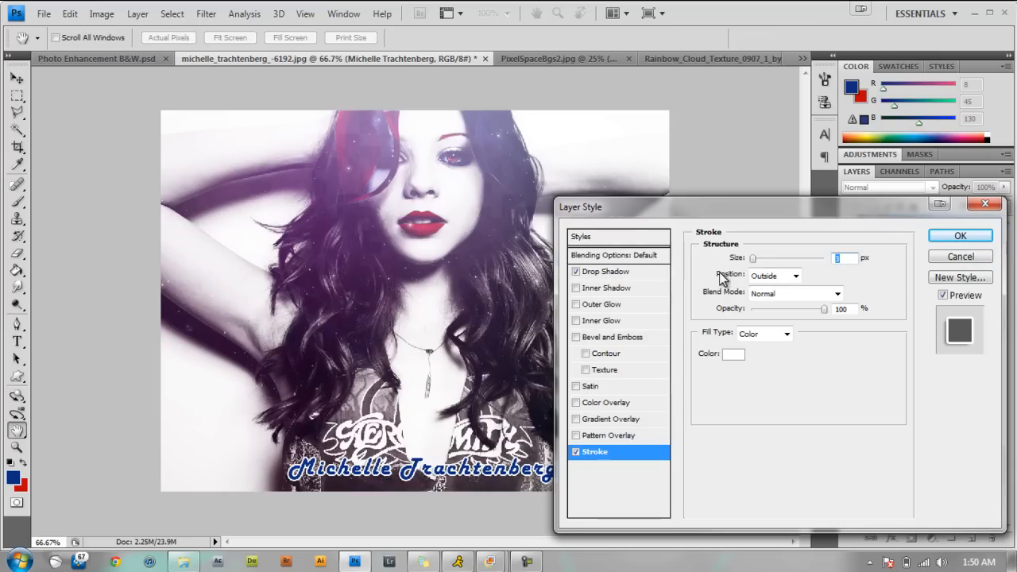
drag(754, 265, 752, 259)
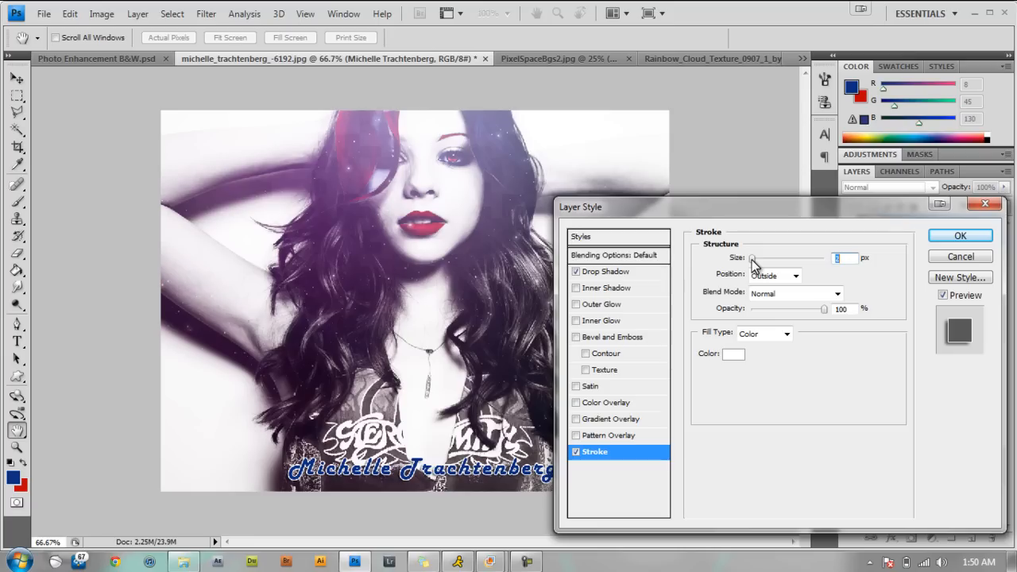
Add a gradient overlay to the name text and set the gradient's starting color stop to the dark blue foreground color.
click(576, 419)
click(610, 419)
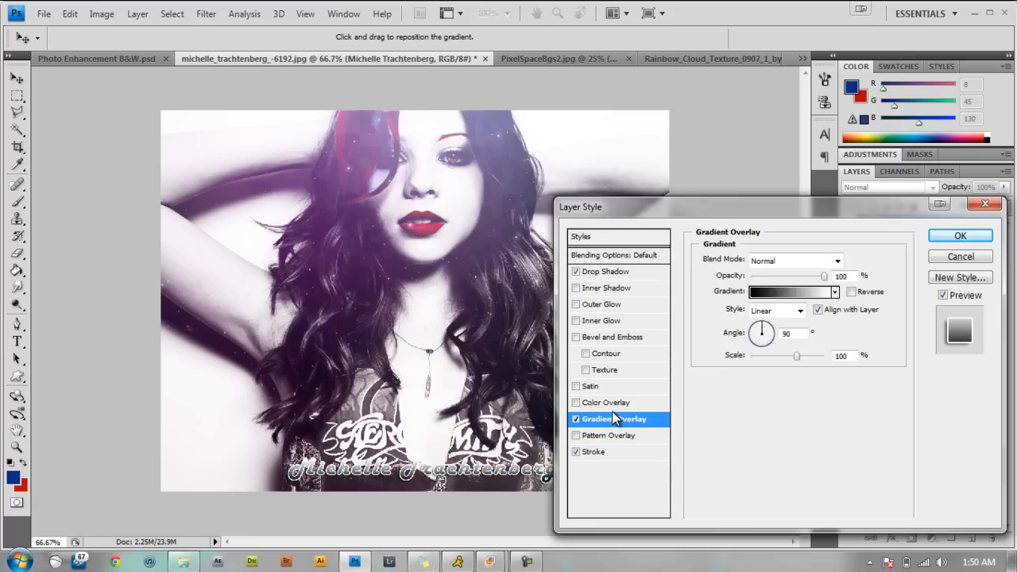
click(769, 292)
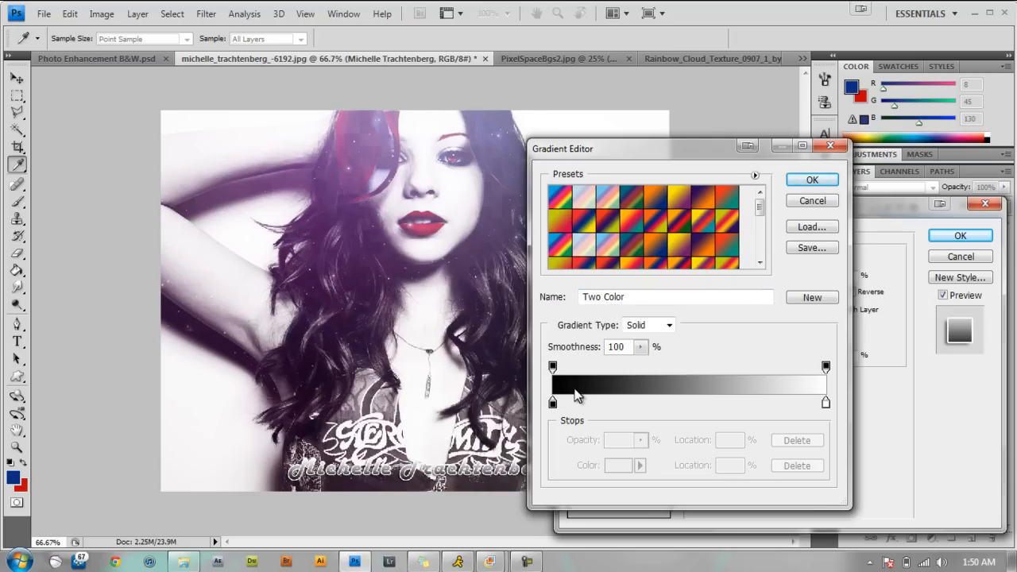
click(553, 404)
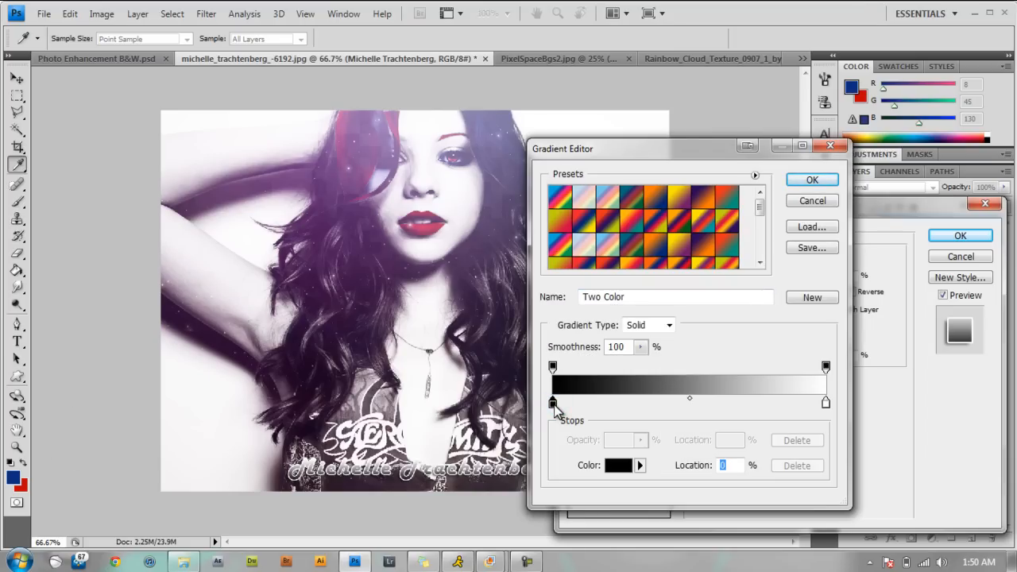
double_click(554, 404)
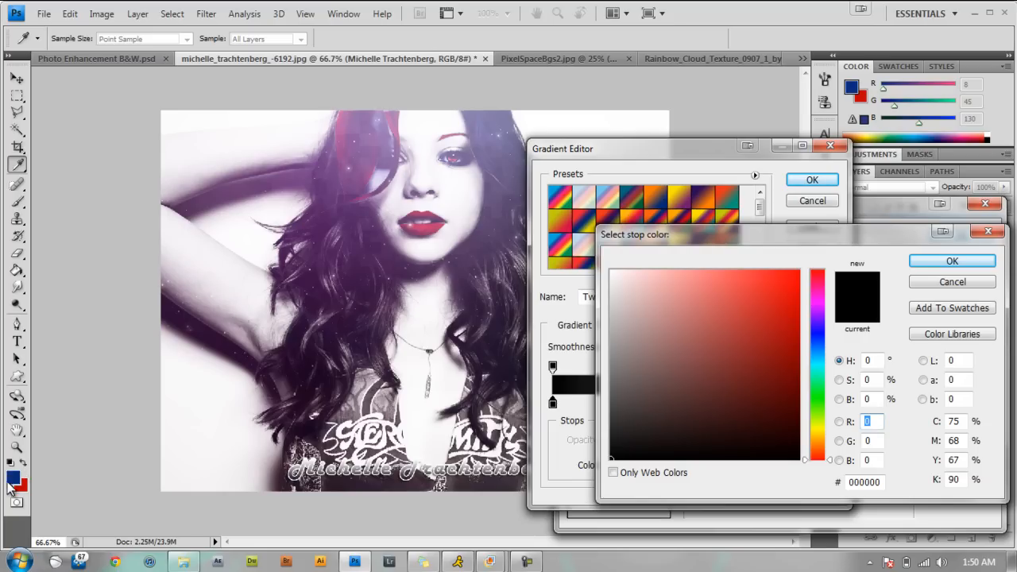
click(12, 481)
click(950, 262)
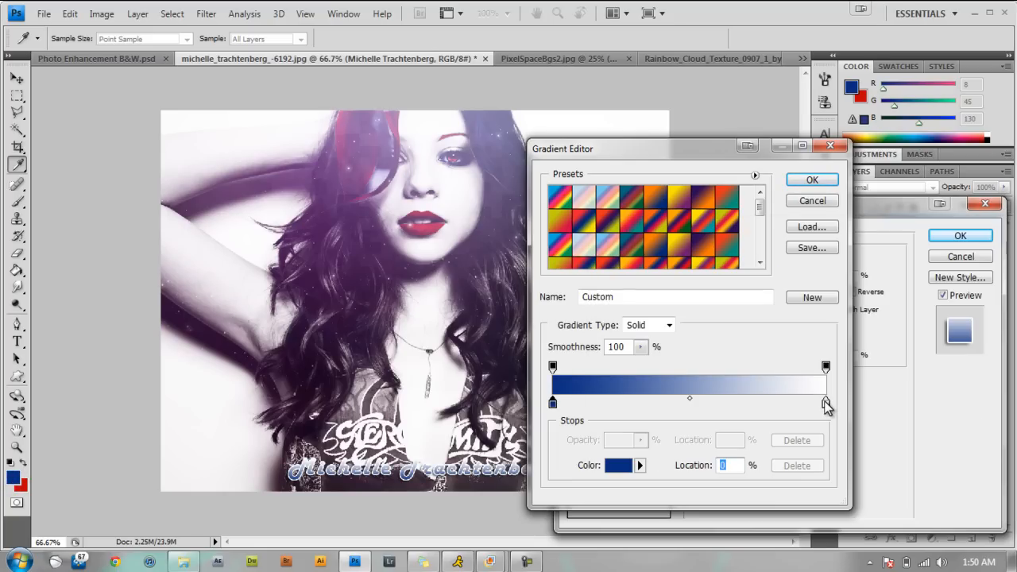
Set the name text gradient's ending color stop to the red background color and apply the layer style.
click(825, 403)
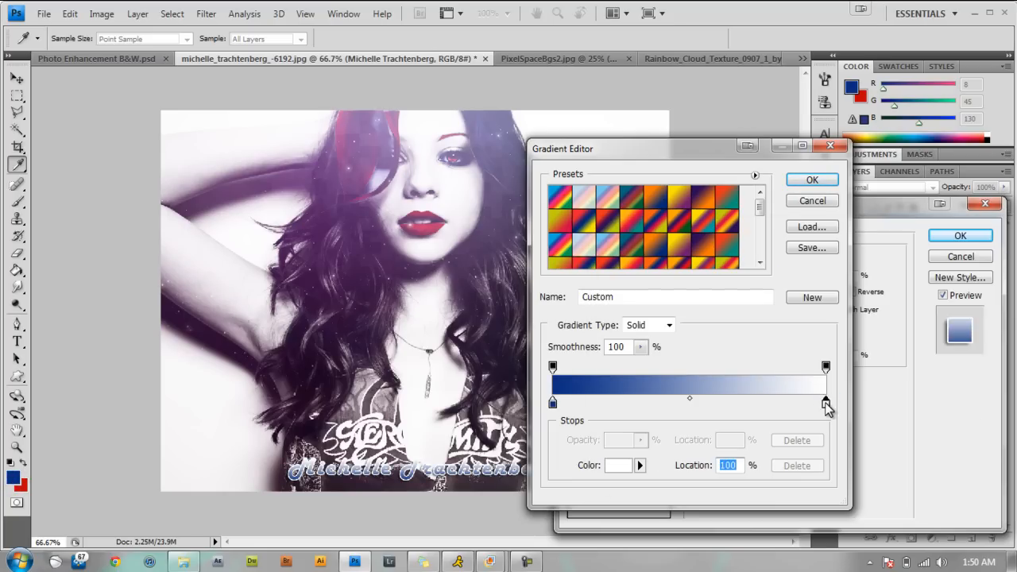
double_click(825, 403)
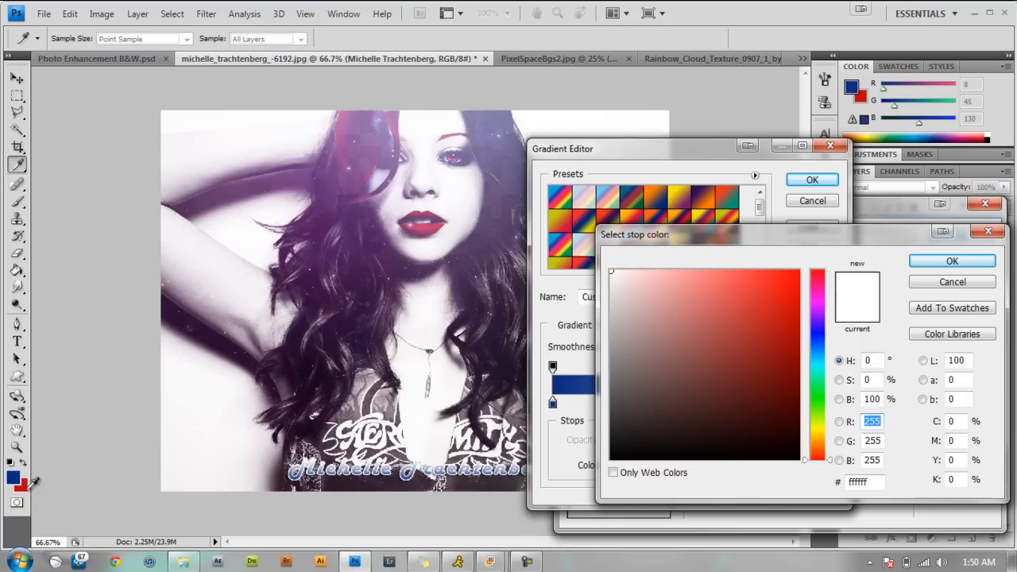
click(24, 484)
click(927, 262)
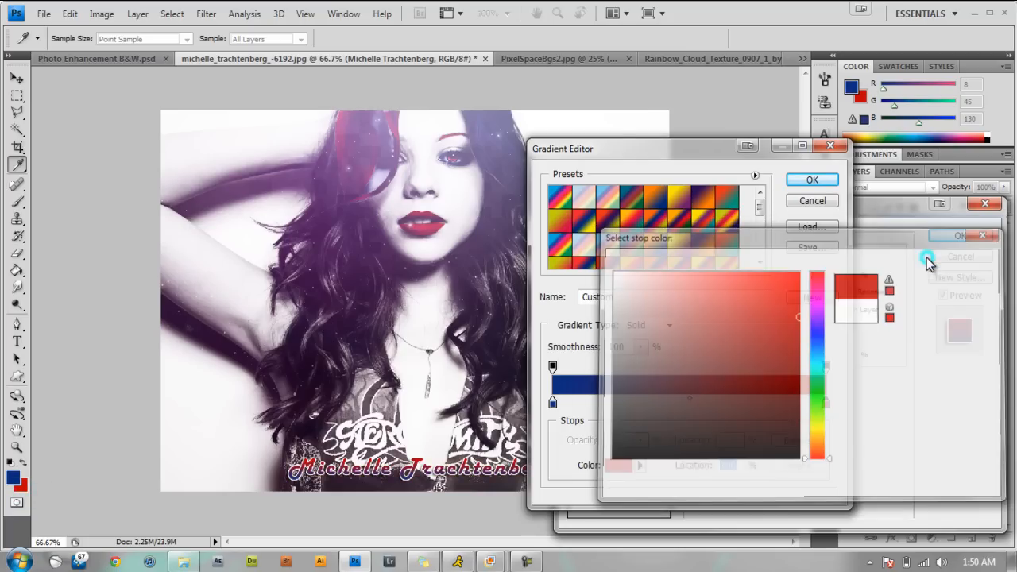
click(826, 179)
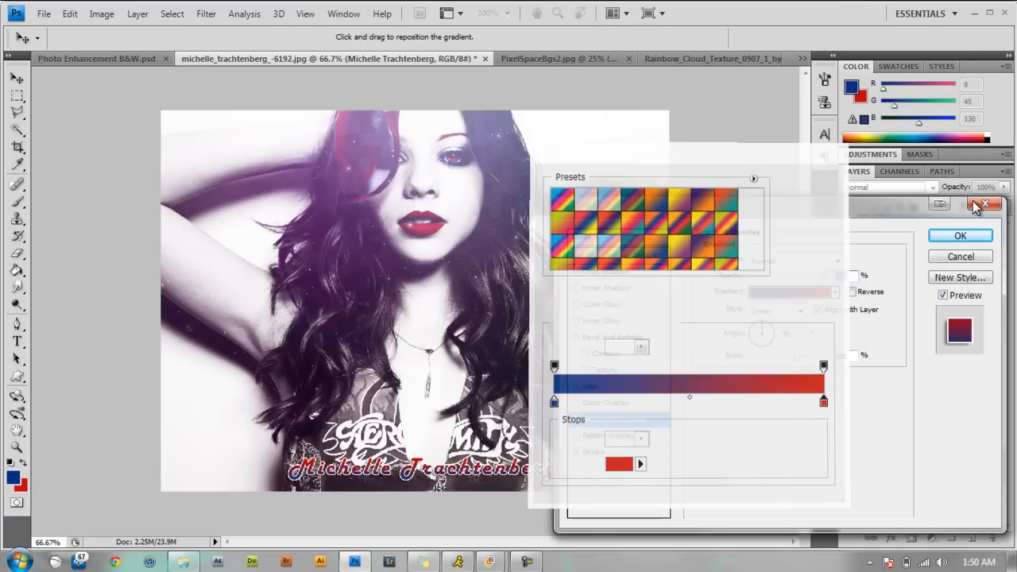
click(971, 235)
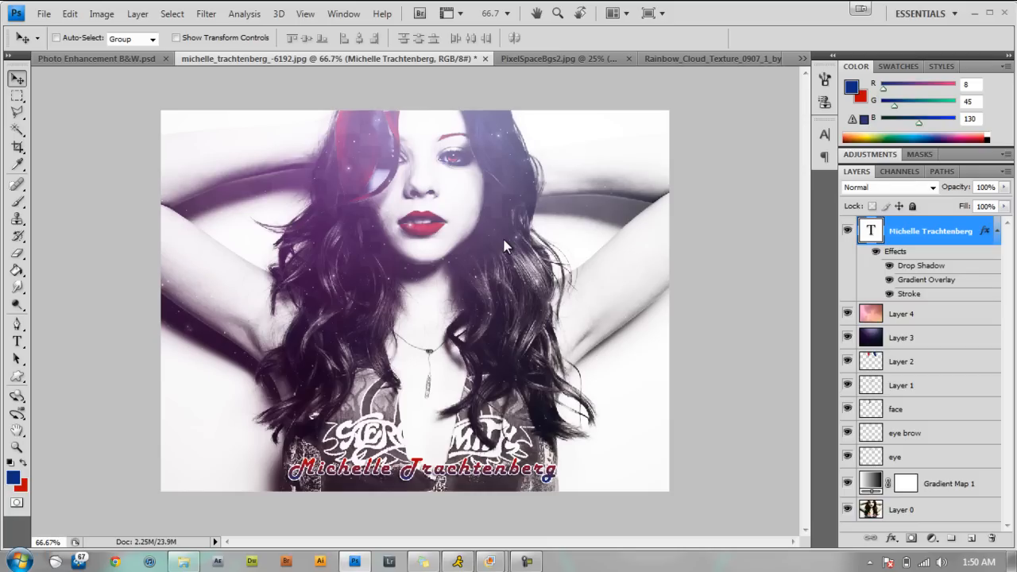
Show the Photo Enhancement B&W.psd document to compare it with the edited portrait.
click(139, 60)
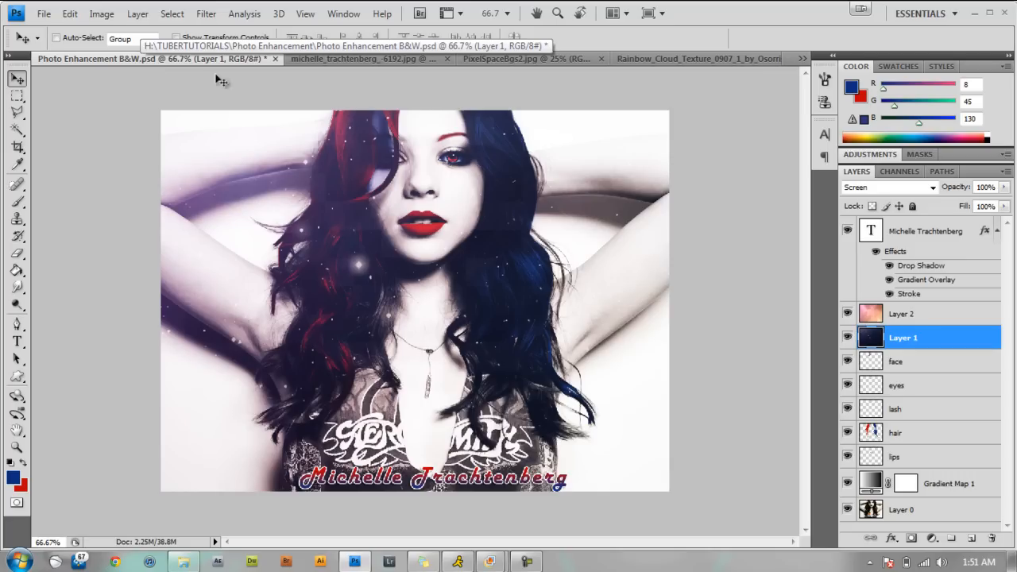